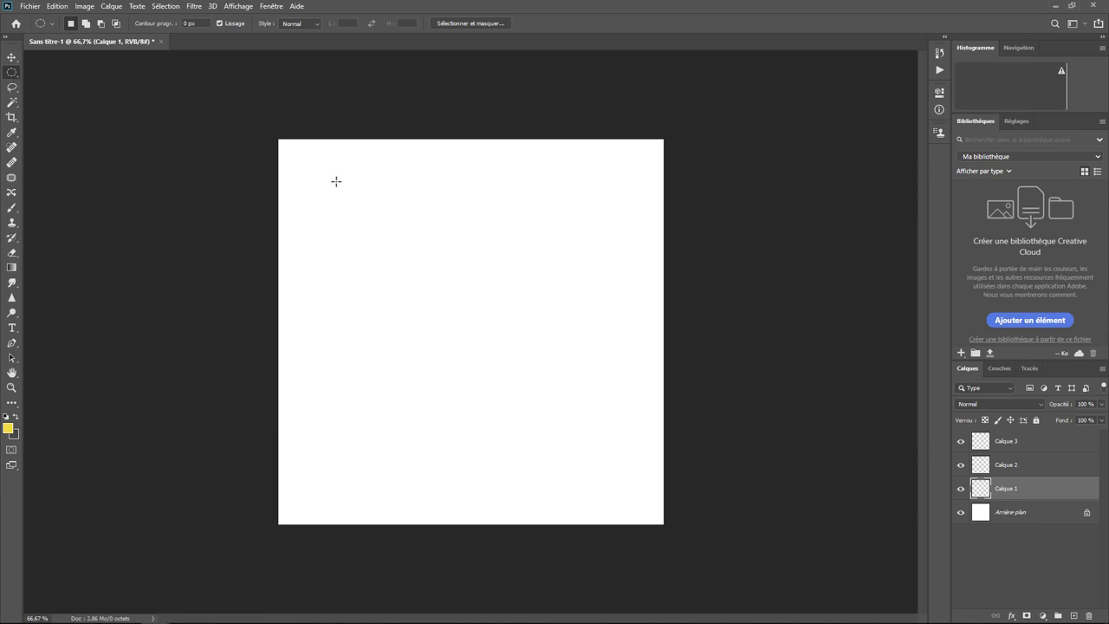
Step: Fill an upper-left circular selection on Calque 1 with bright green (#bcff00), then select Calque 2
drag(334, 181, 451, 303)
click(57, 6)
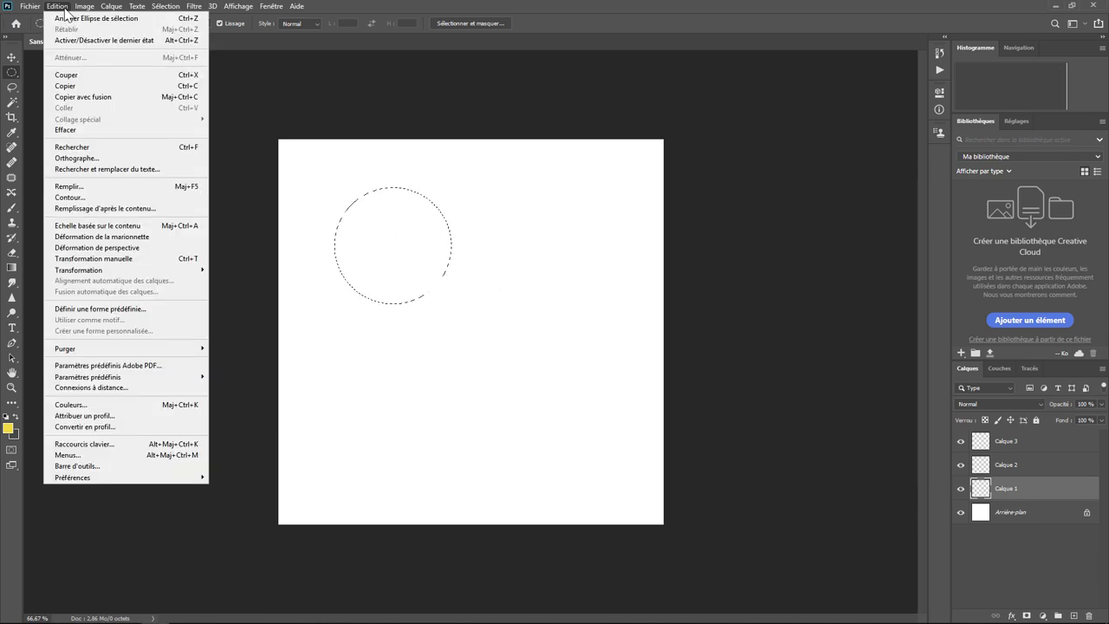
click(86, 186)
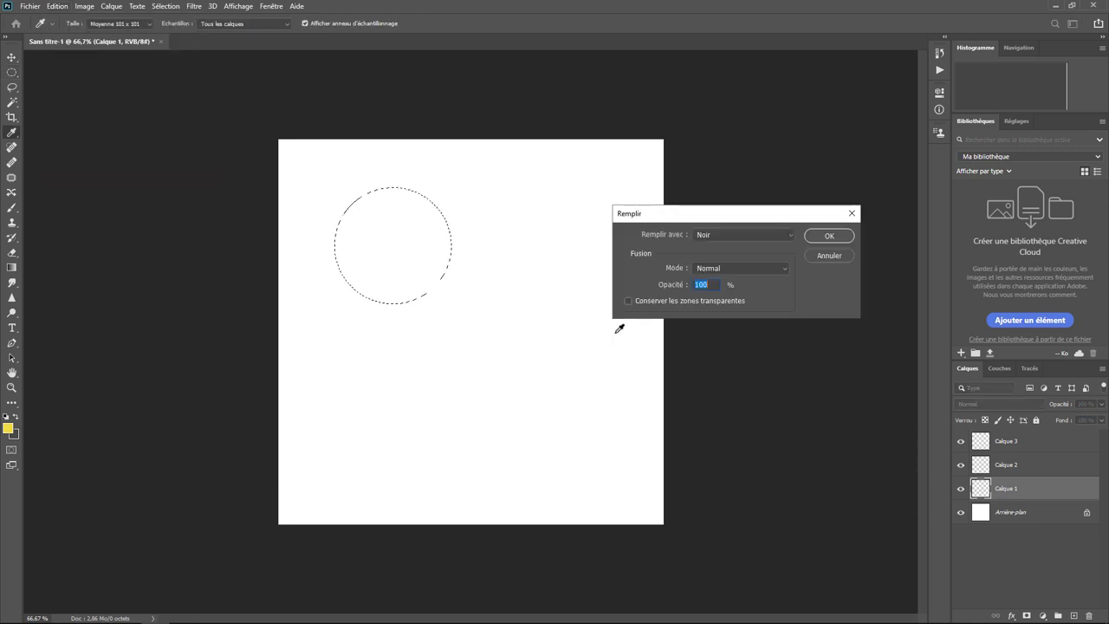
click(734, 234)
click(711, 266)
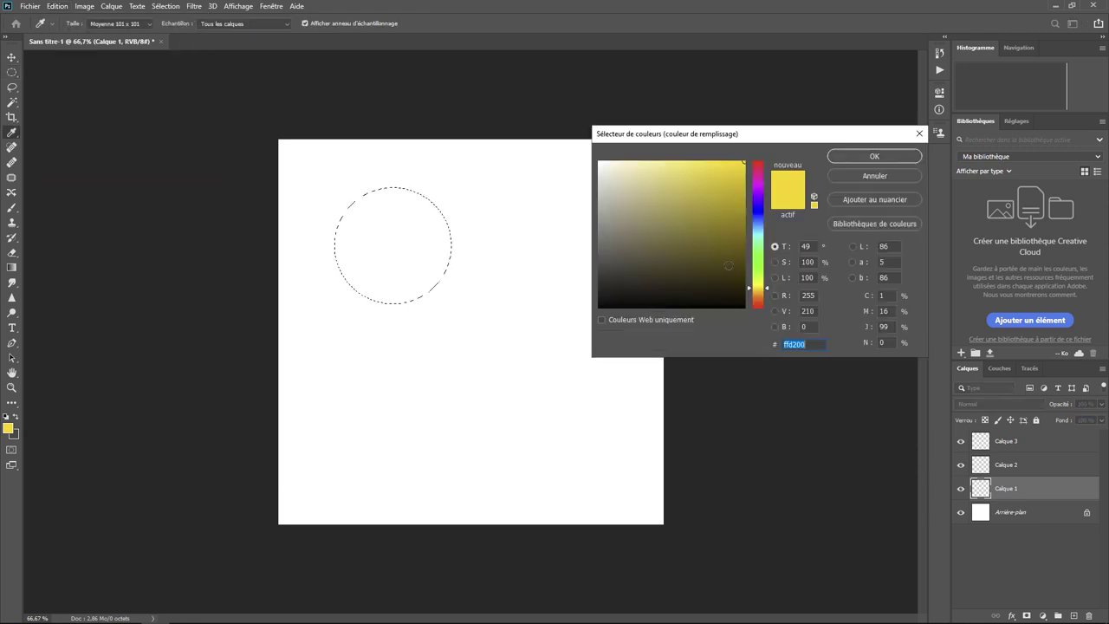
click(754, 261)
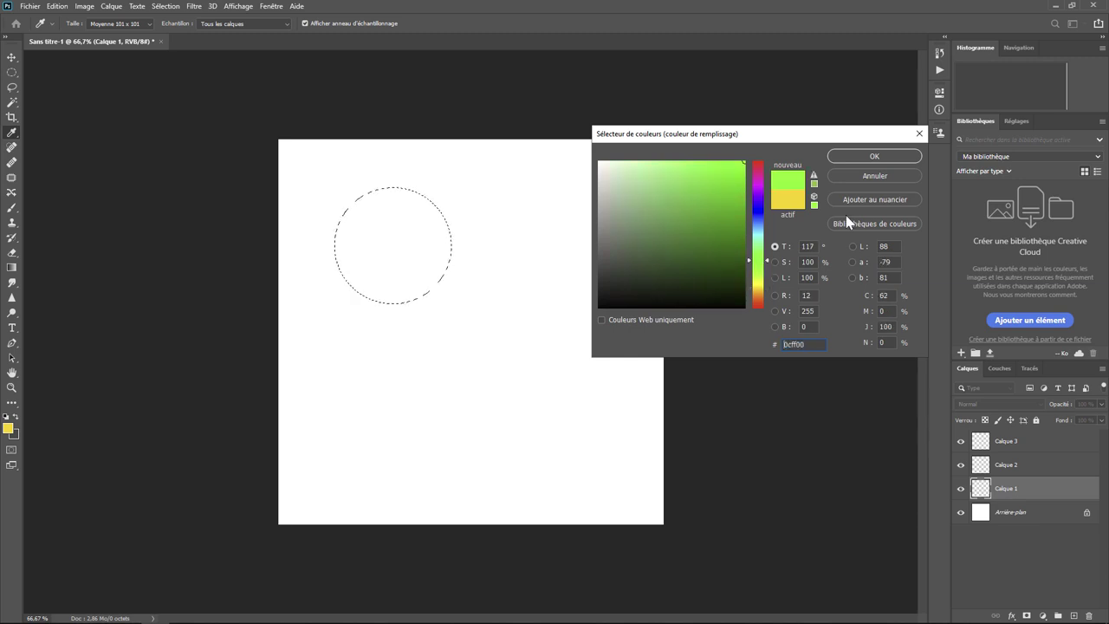
click(886, 162)
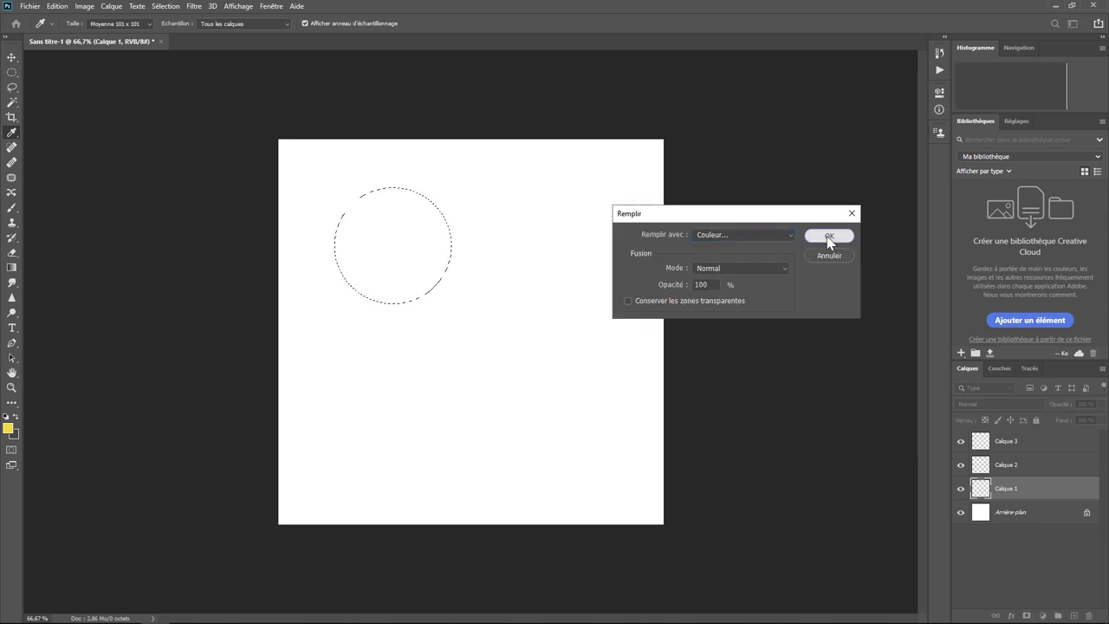
click(832, 238)
click(1010, 466)
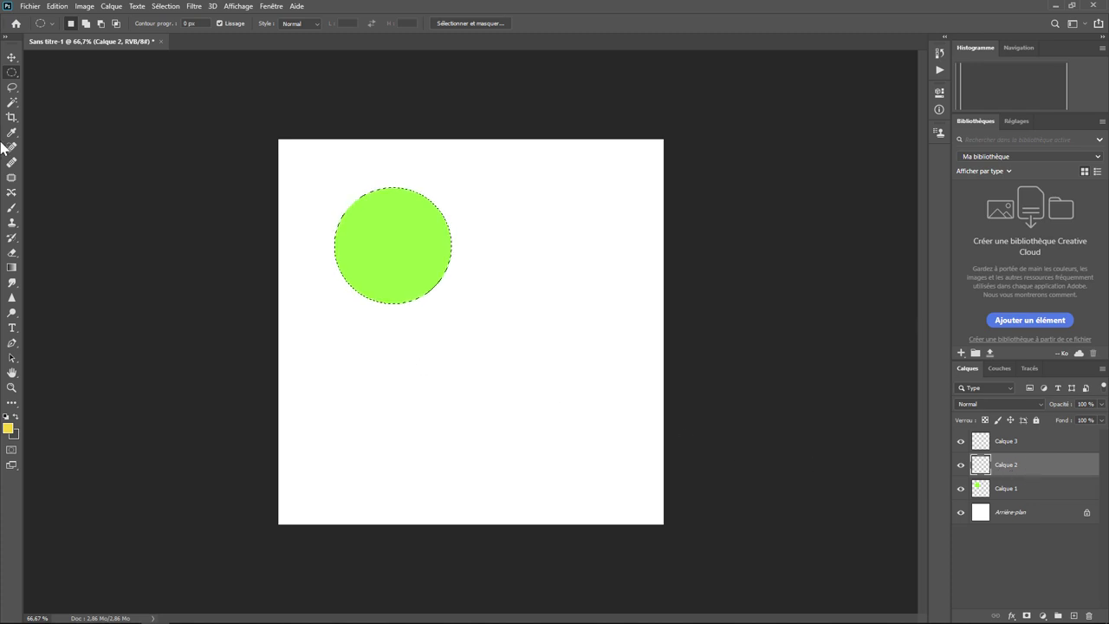
Step: Fill a circular selection on the right of Calque 2 with blue, then start a lower-left ellipse
drag(519, 294, 623, 404)
click(57, 6)
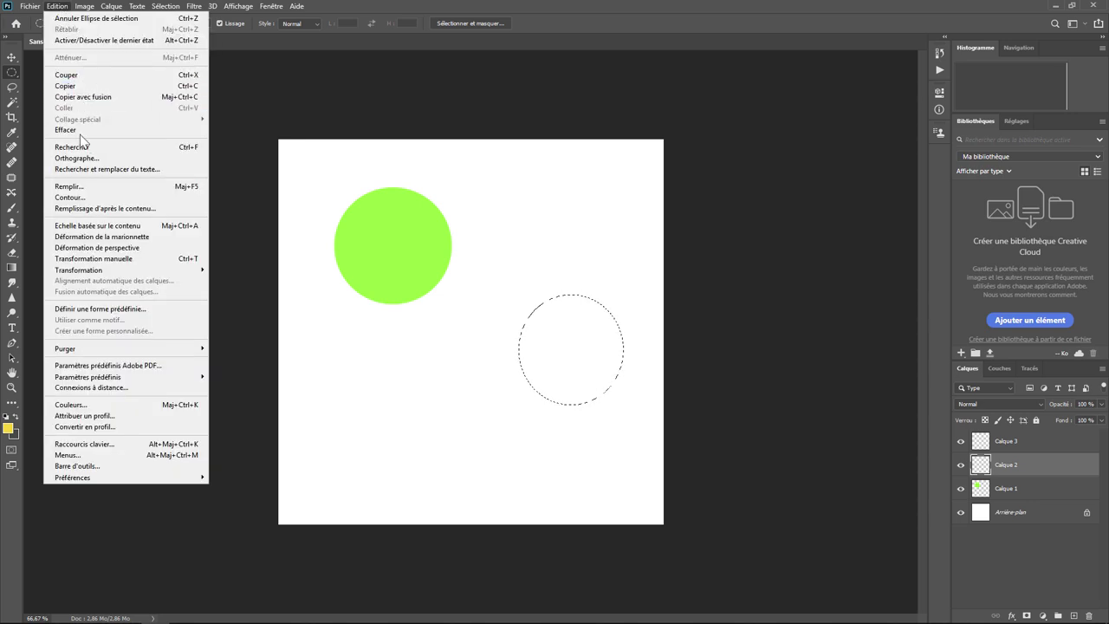
click(84, 187)
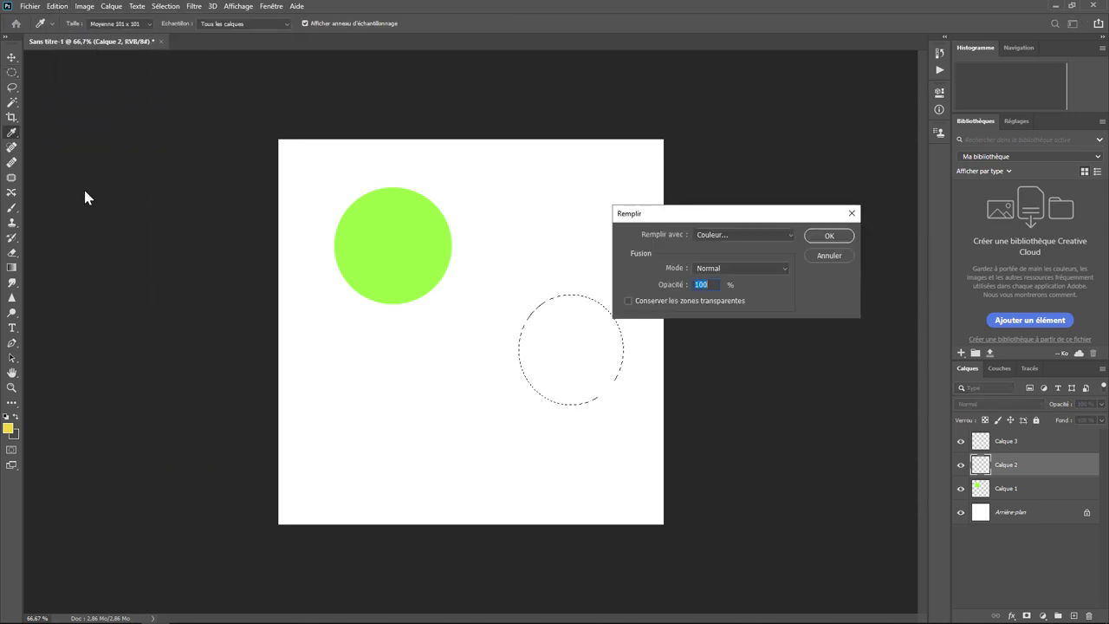
click(760, 234)
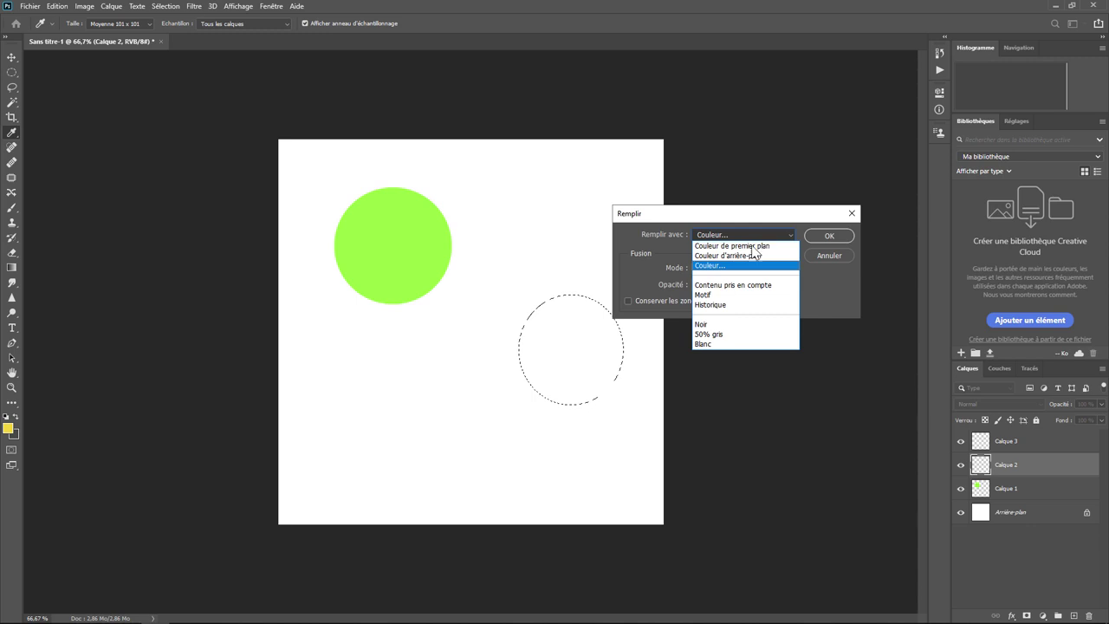
click(712, 265)
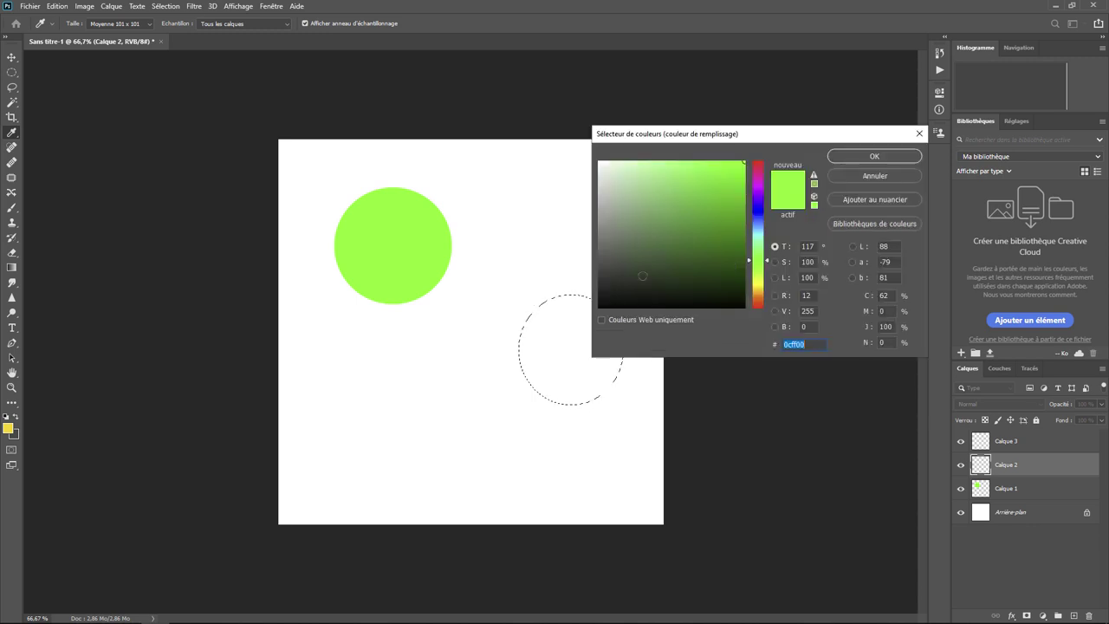
click(759, 223)
click(847, 161)
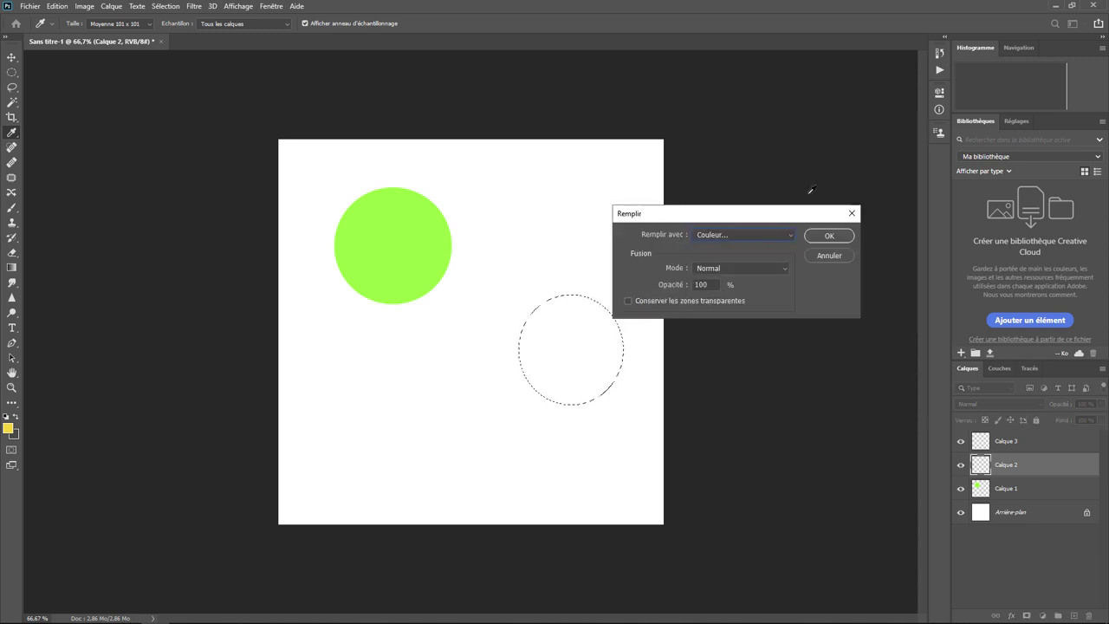
click(828, 236)
key(m)
drag(361, 396, 416, 446)
Step: On Calque 3, fill a lower-left circle with orange-red #ff4800 and toggle its visibility to check
click(1005, 441)
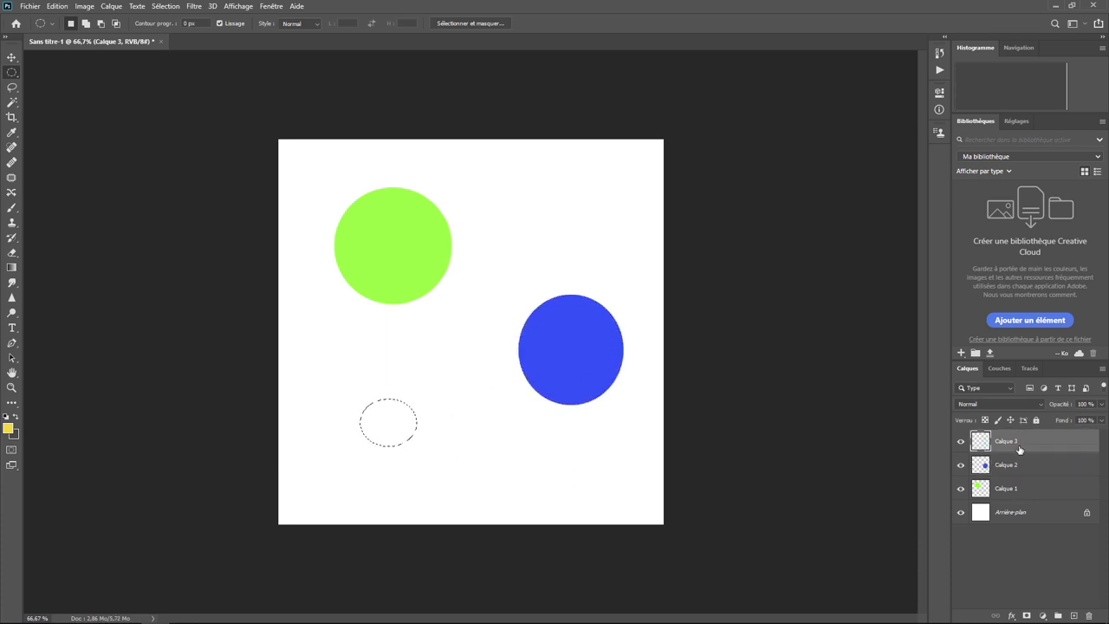
drag(359, 373, 477, 490)
click(57, 6)
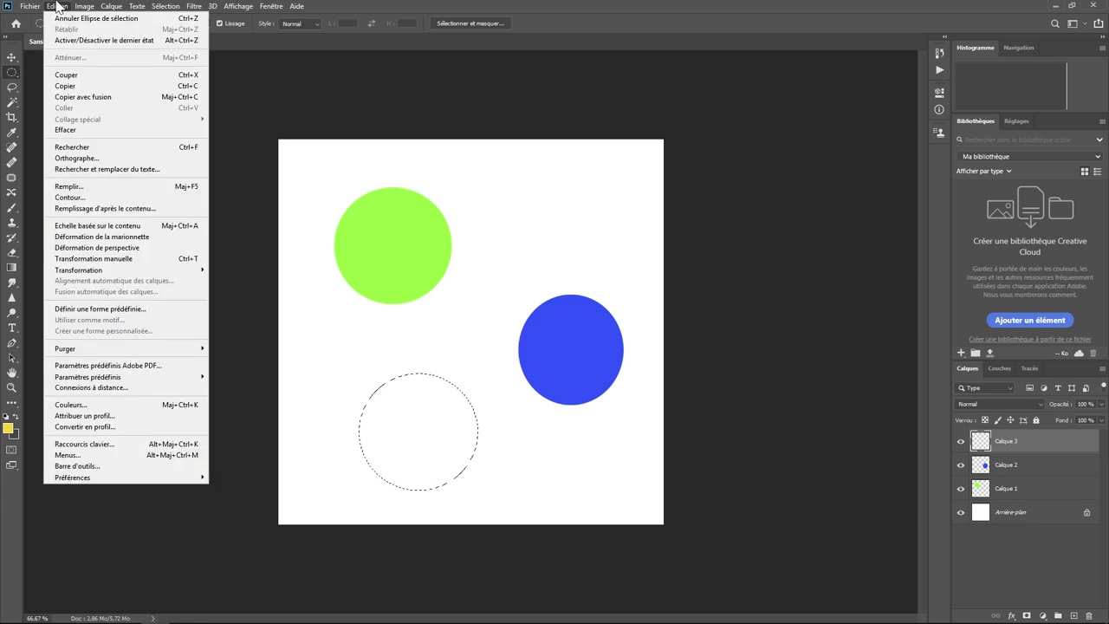
click(92, 185)
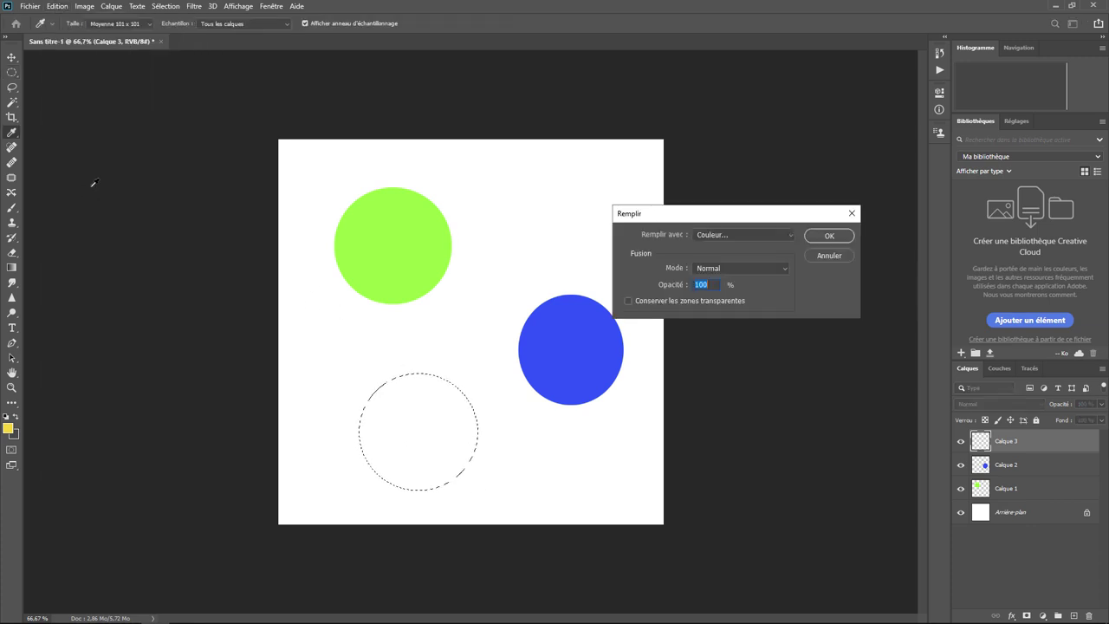
click(750, 236)
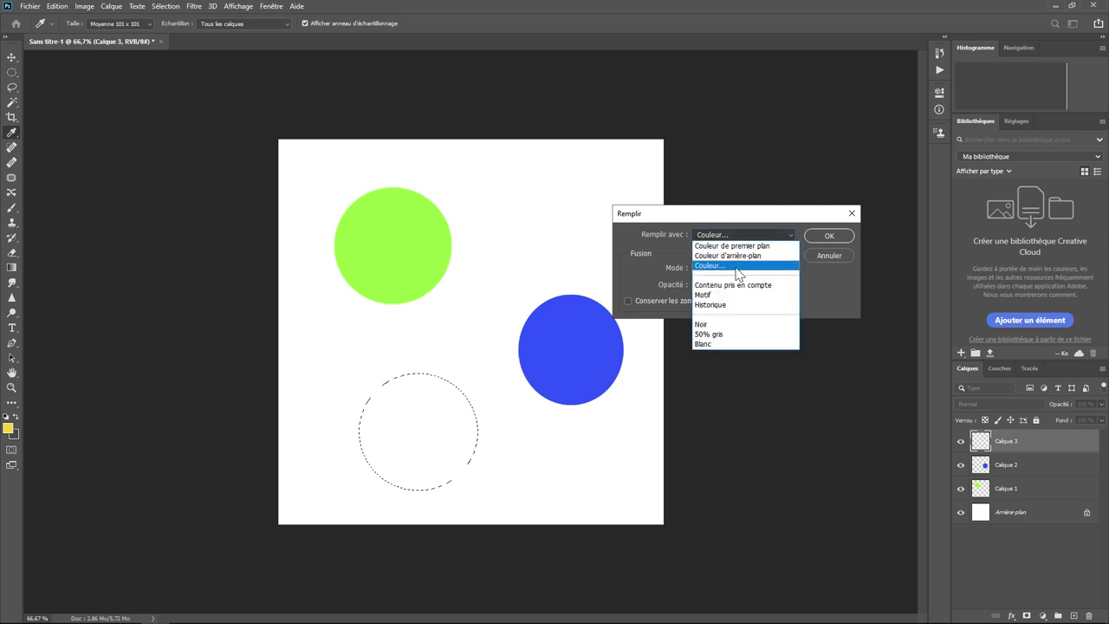
click(739, 265)
click(759, 263)
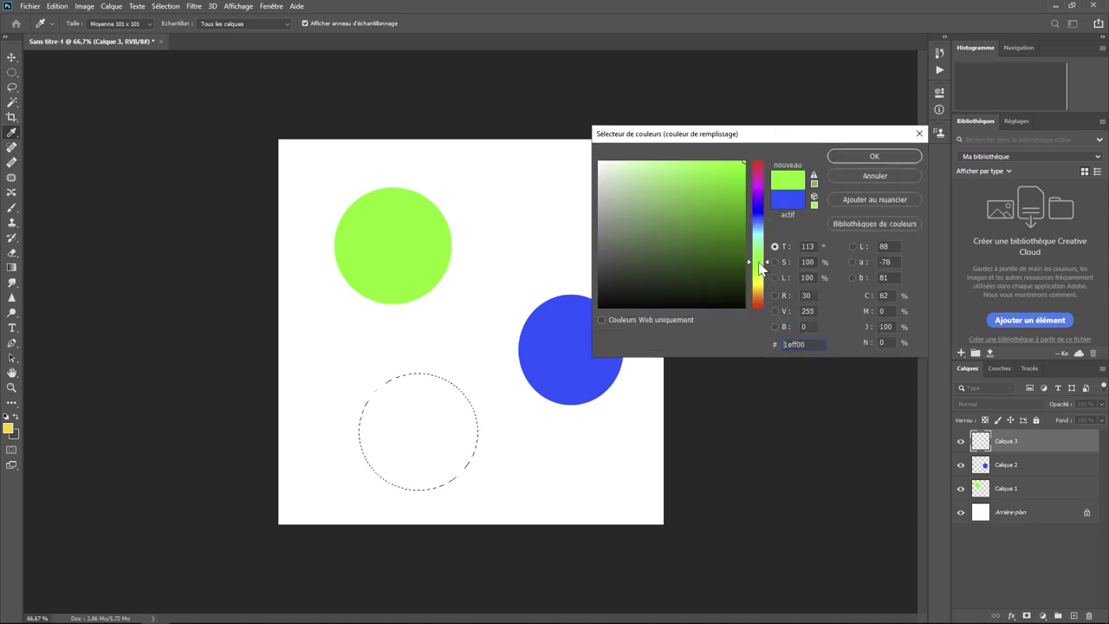
click(759, 300)
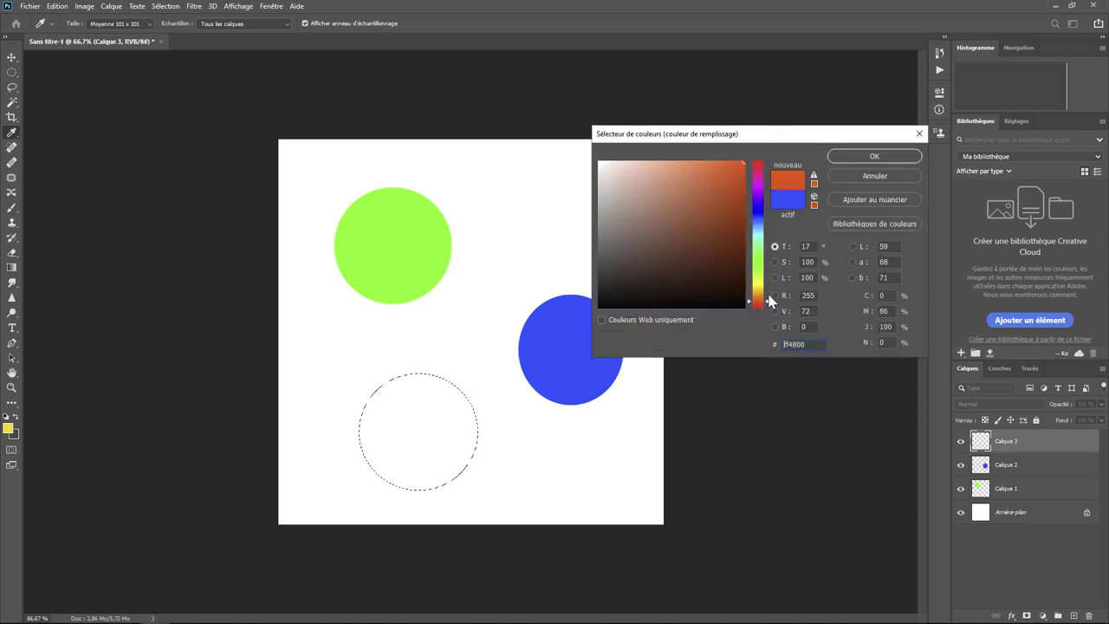
click(874, 156)
click(835, 247)
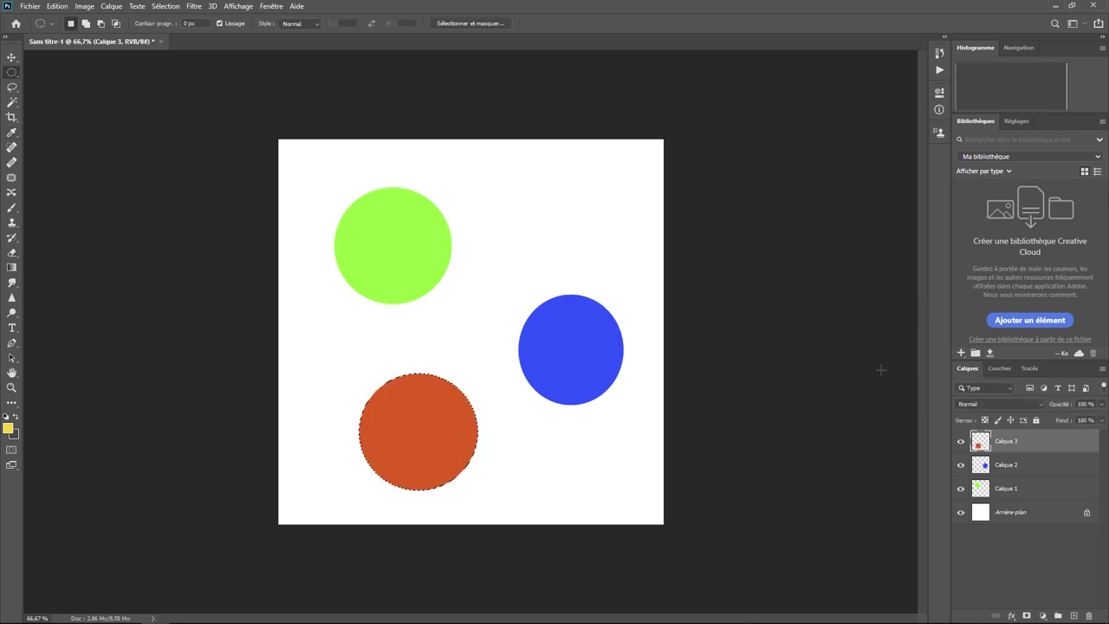
click(959, 442)
click(960, 442)
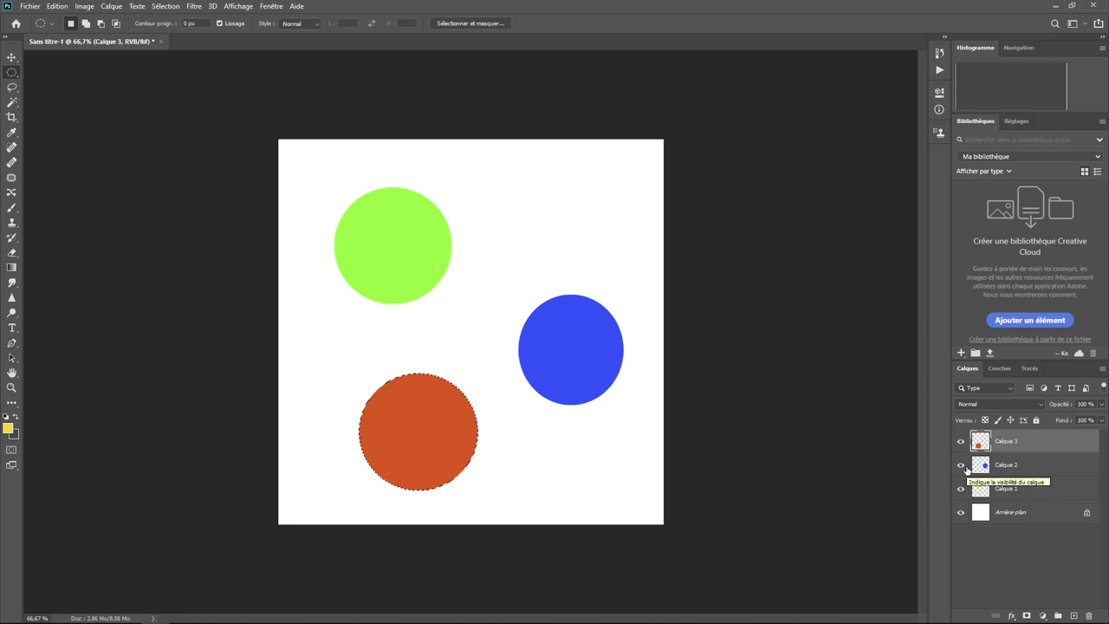
Step: Deselect, then hide and re-show the blue and green circle layers to check them
key(ctrl+d)
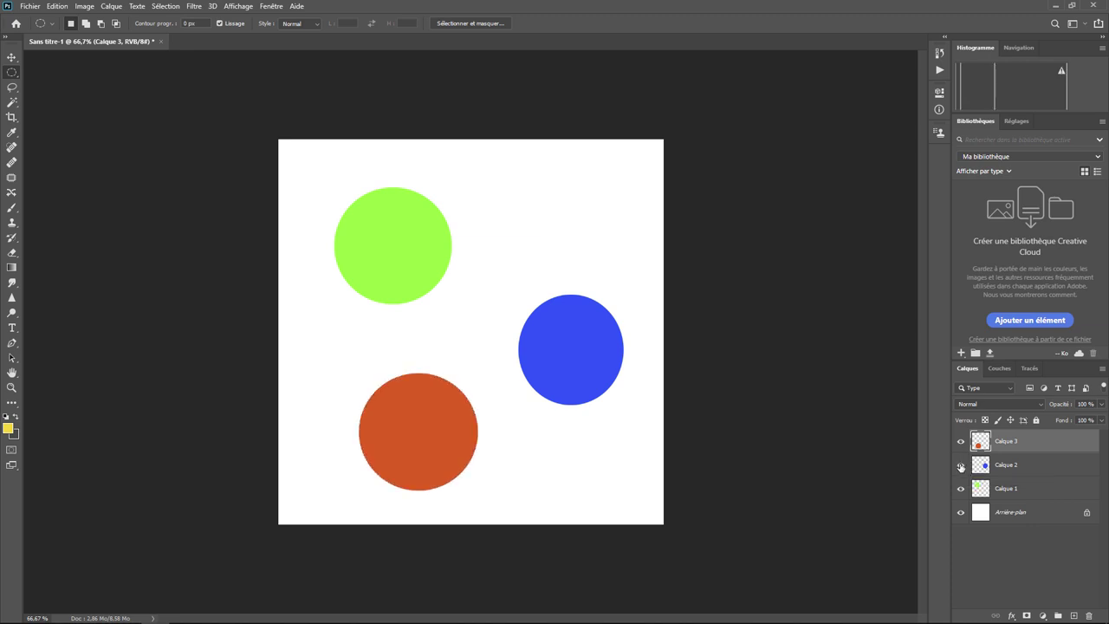
click(959, 465)
click(960, 466)
click(961, 490)
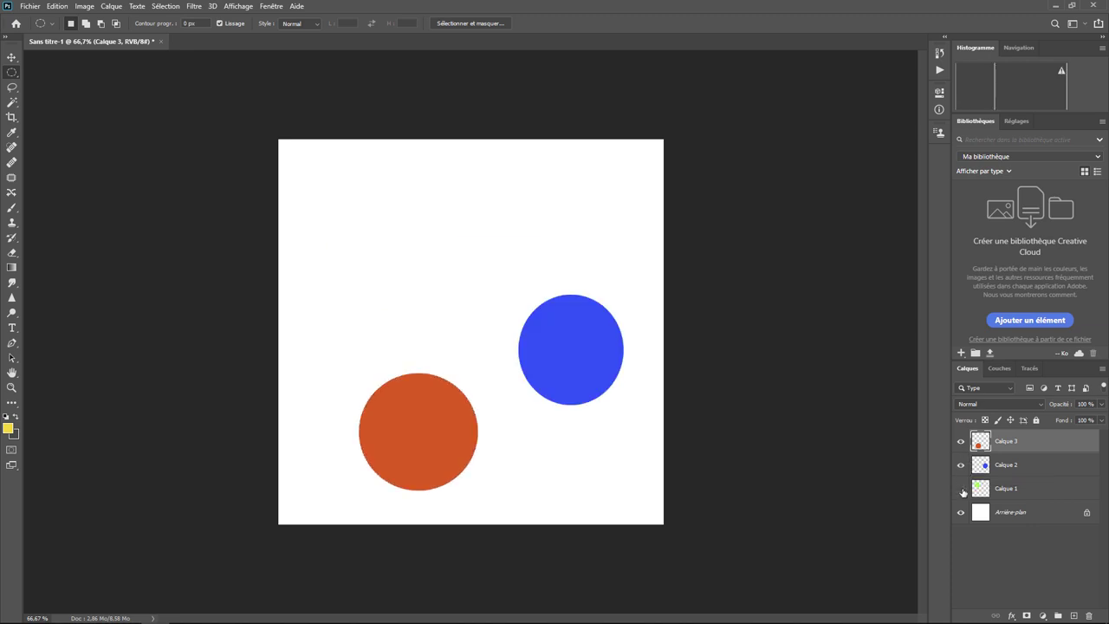
click(960, 490)
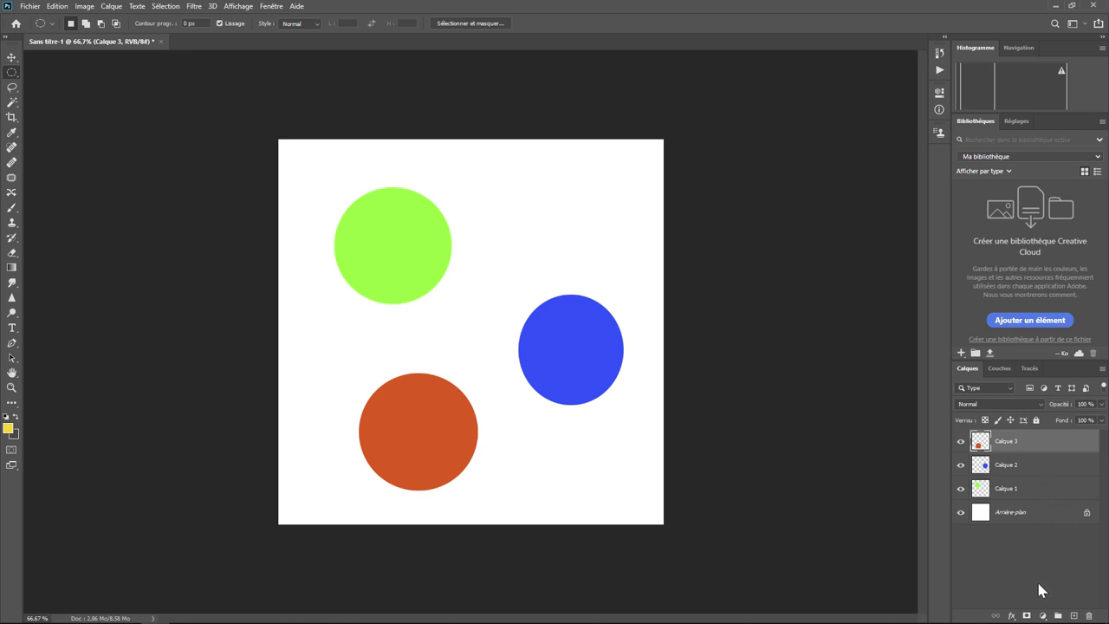
Step: Add an Exposure adjustment layer with exposure lowered to -2,05
click(1042, 615)
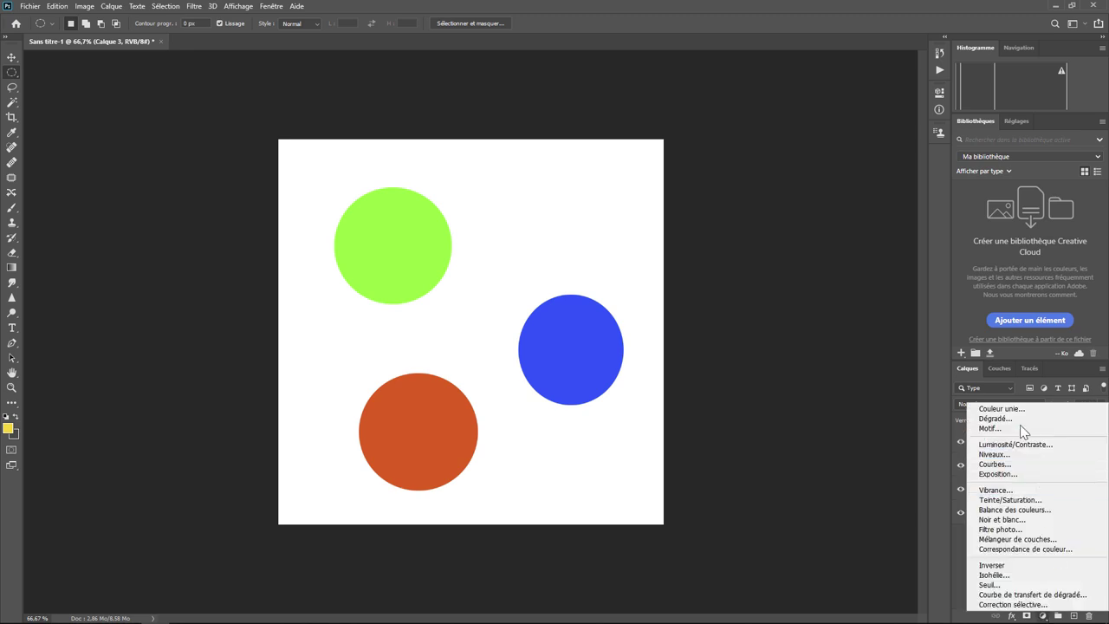
click(1005, 474)
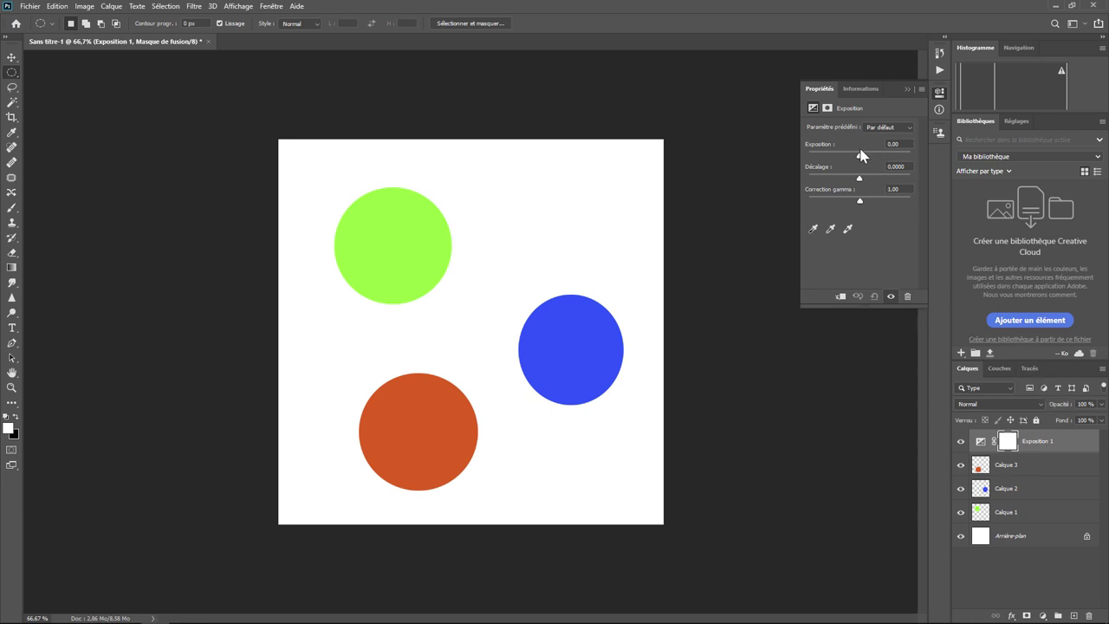
mouse_move(859, 157)
mouse_down()
mouse_move(849, 160)
mouse_move(875, 153)
mouse_move(844, 153)
mouse_up()
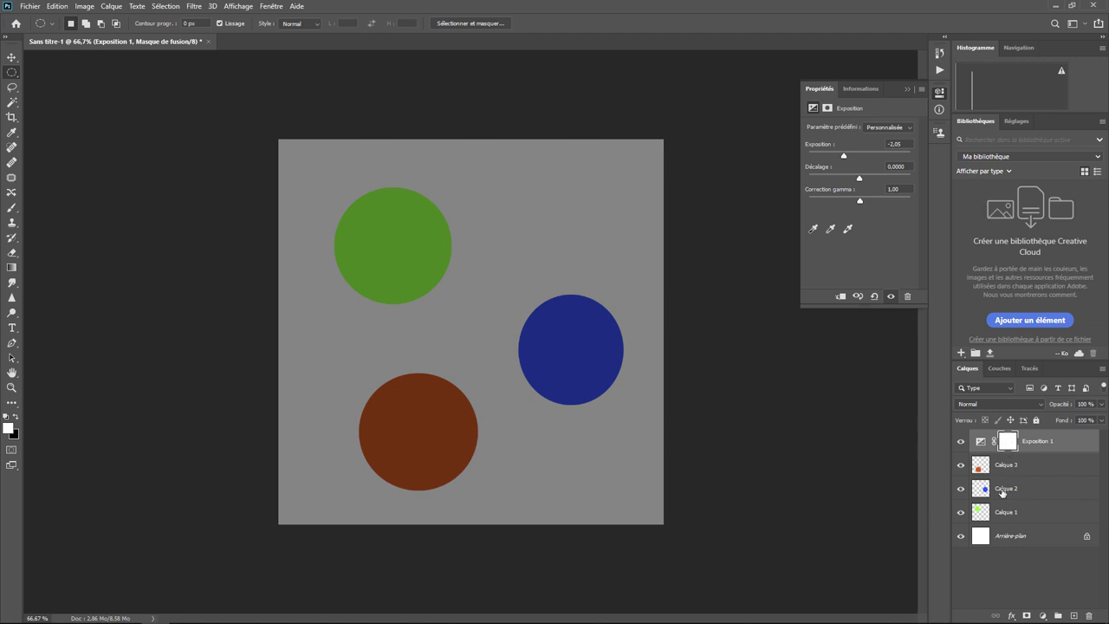
Step: Clip Exposition 1 to Calque 3 and raise its exposure to +1,52
right_click(1047, 443)
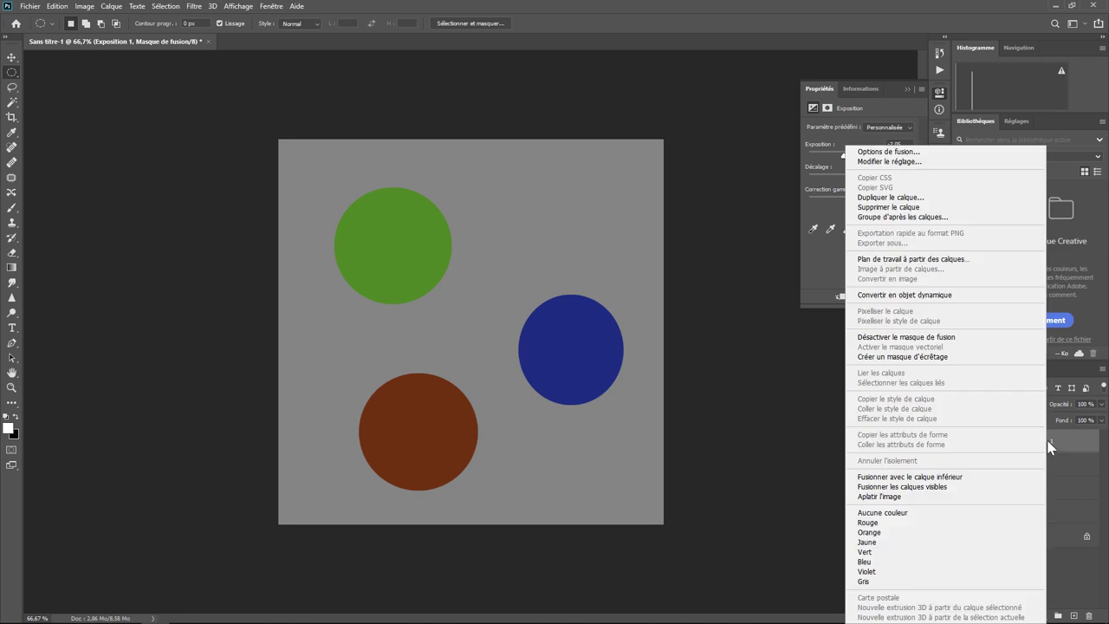
click(902, 357)
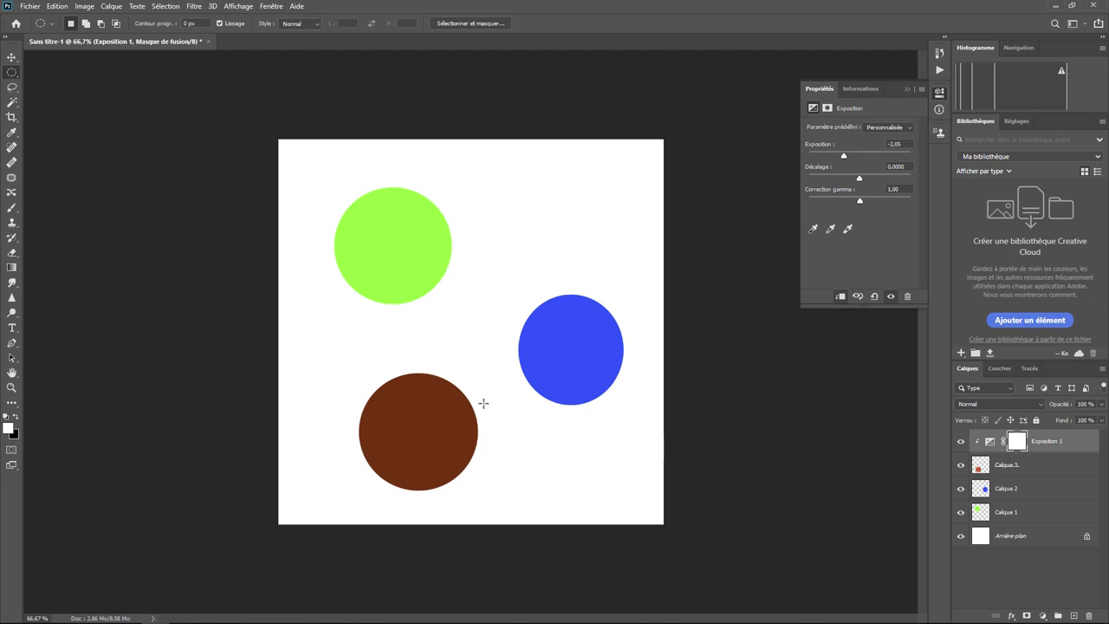
mouse_move(843, 155)
mouse_down()
mouse_move(819, 159)
mouse_move(861, 157)
mouse_up()
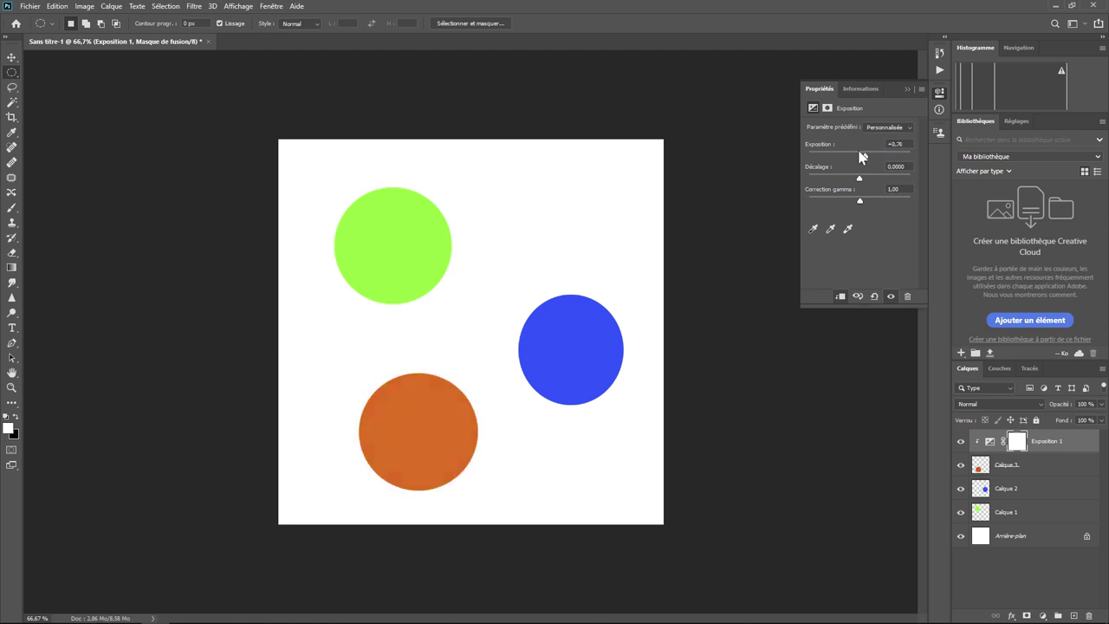
drag(860, 157, 870, 155)
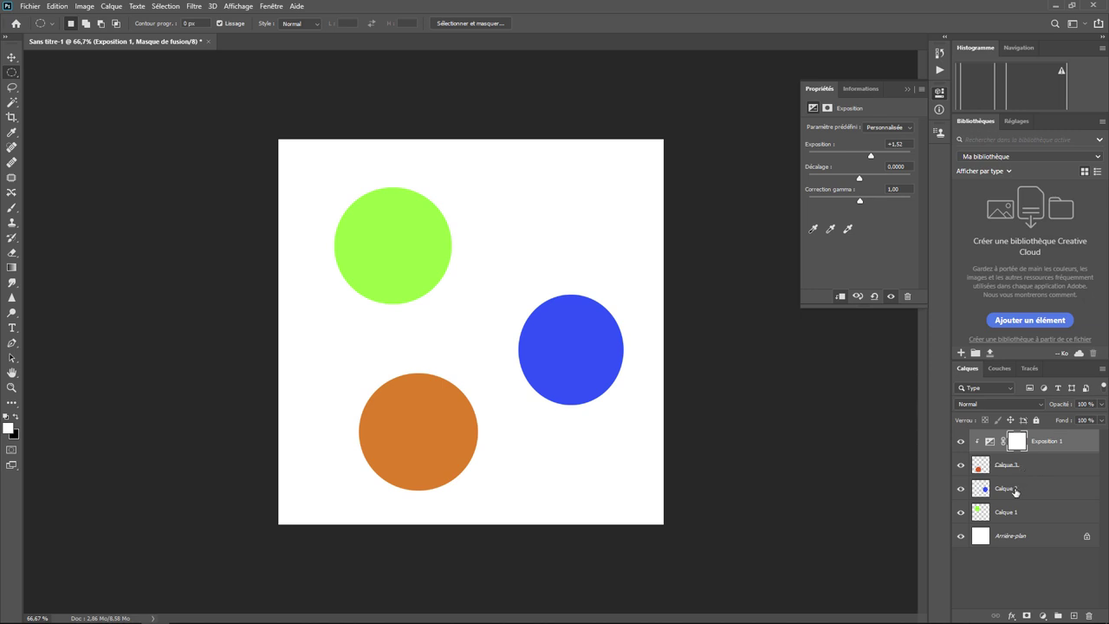
click(998, 445)
Step: Release Exposition 1's clipping mask
right_click(998, 446)
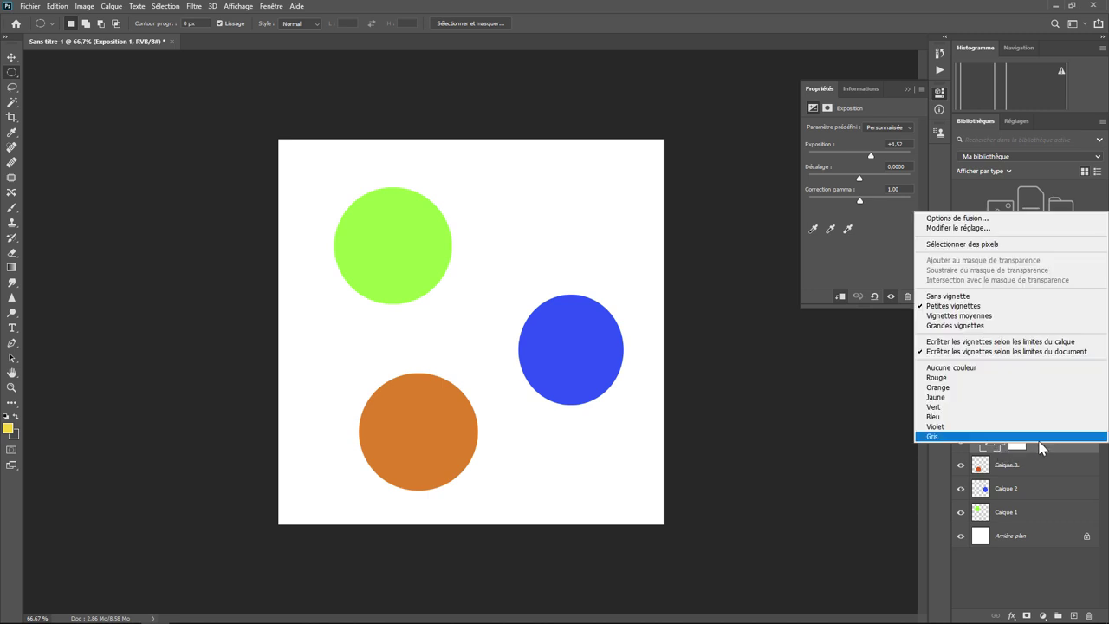
click(1039, 448)
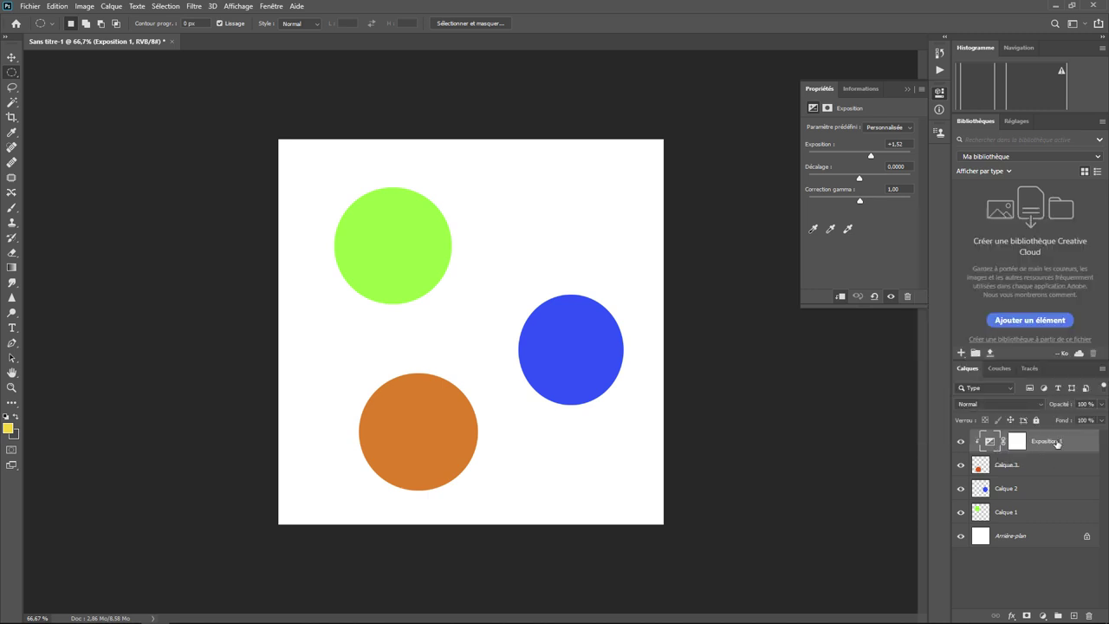
right_click(1056, 440)
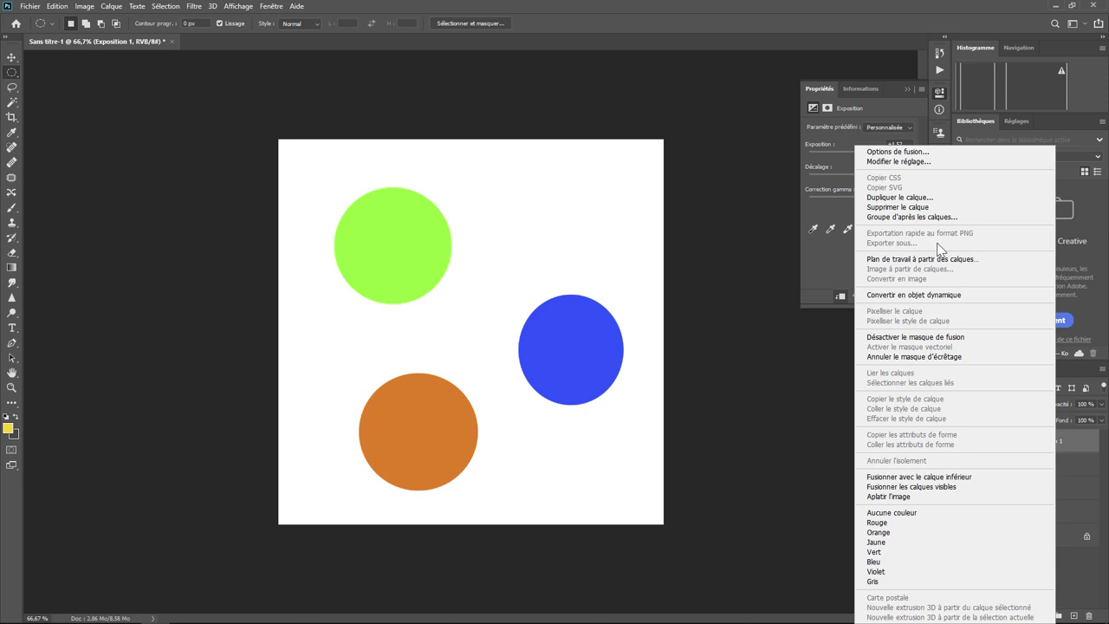
click(928, 356)
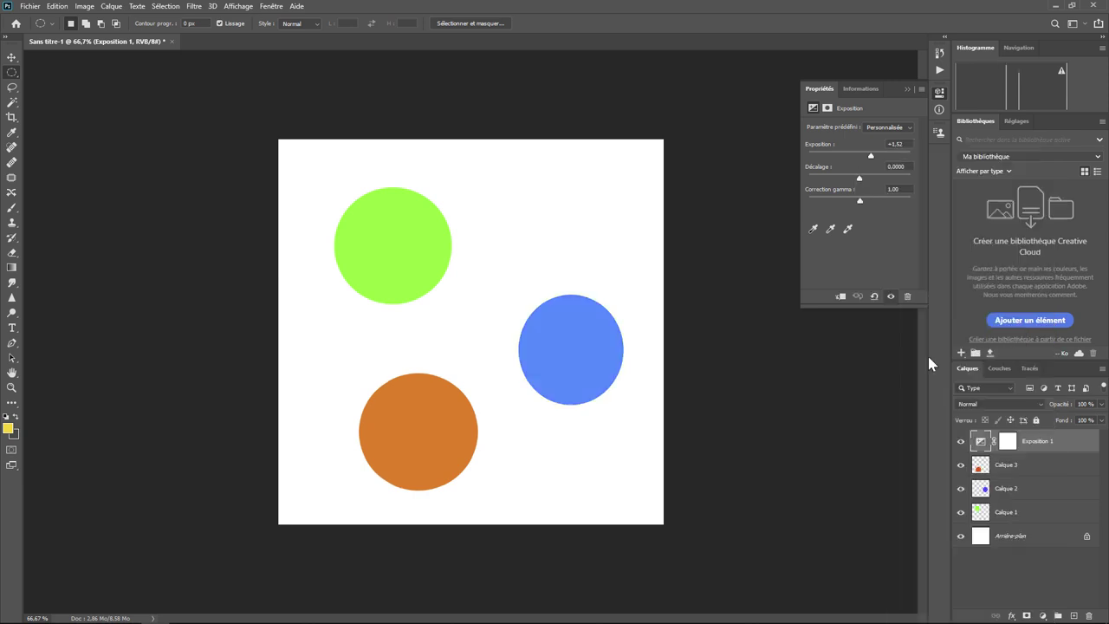
Step: Group Calque 3 and Calque 2 into Groupe 1
click(1005, 467)
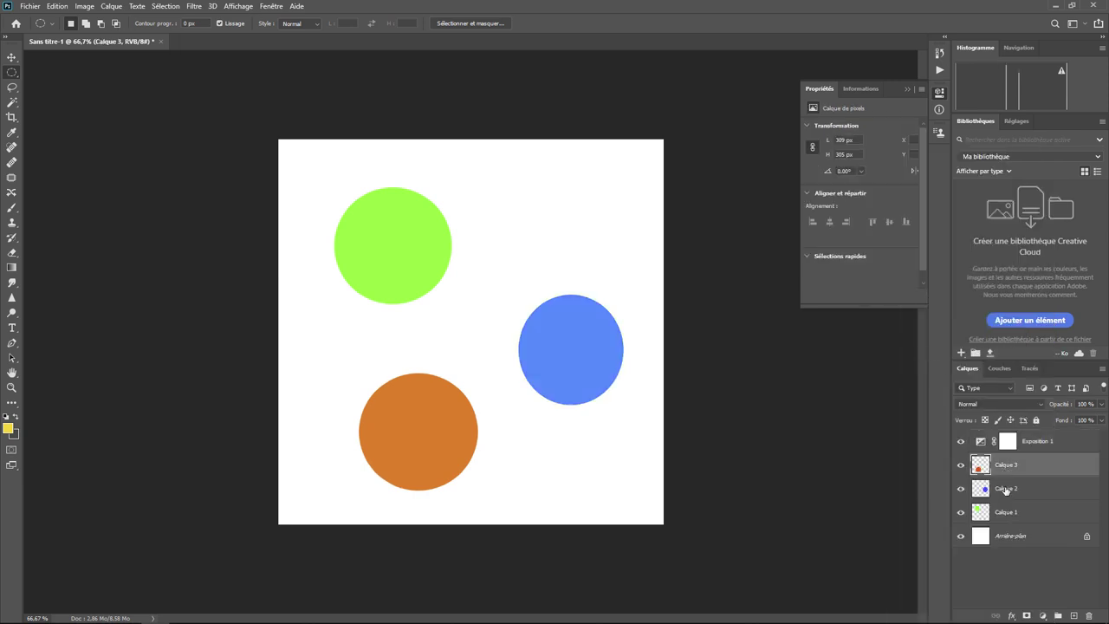
shift+click(1005, 489)
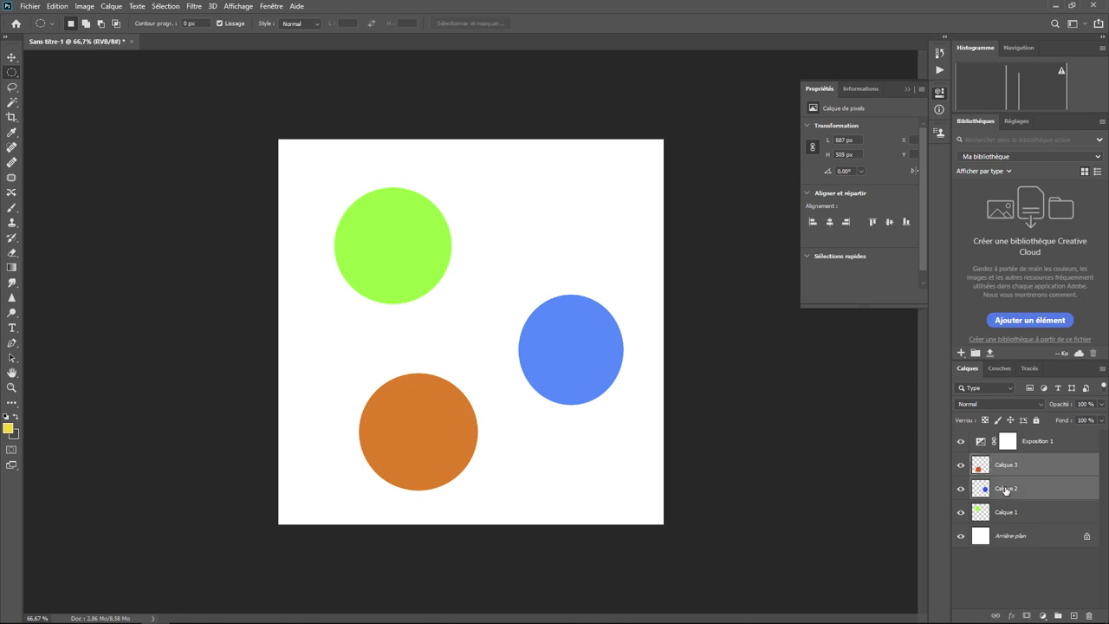
right_click(1005, 490)
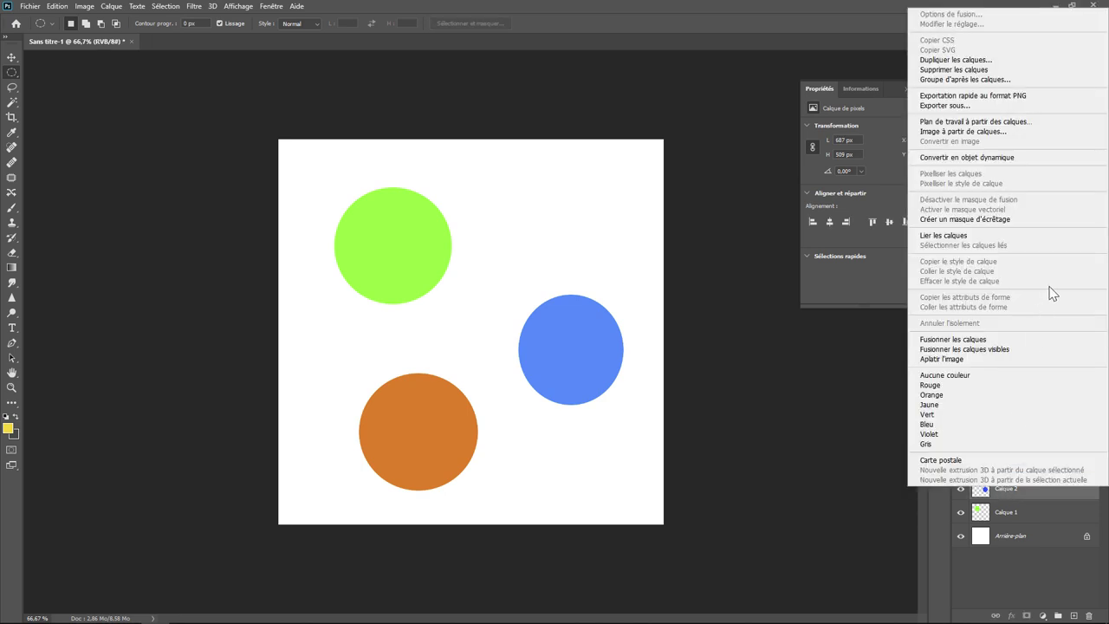
click(988, 79)
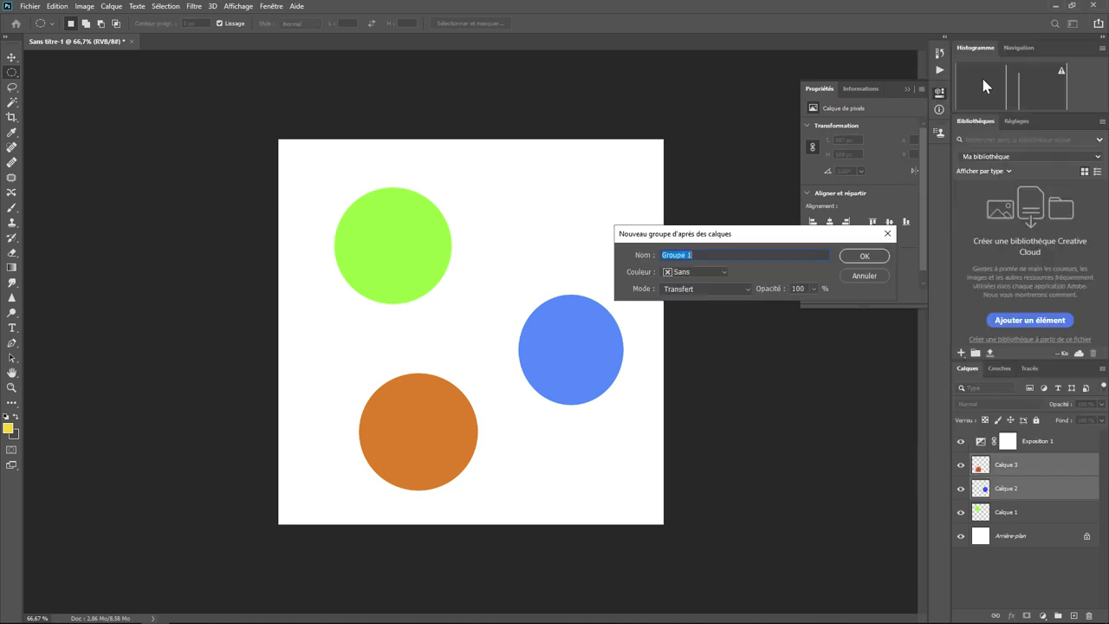
click(864, 255)
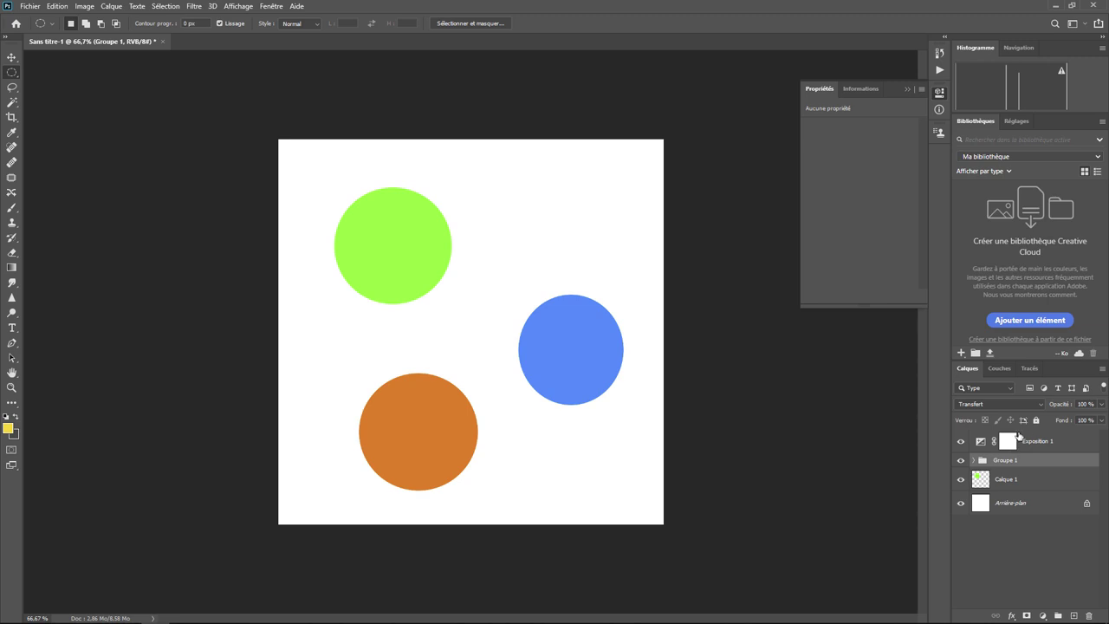
Step: Clip Exposition 1 to Groupe 1 at -0,83 exposure and expand the group
click(1006, 441)
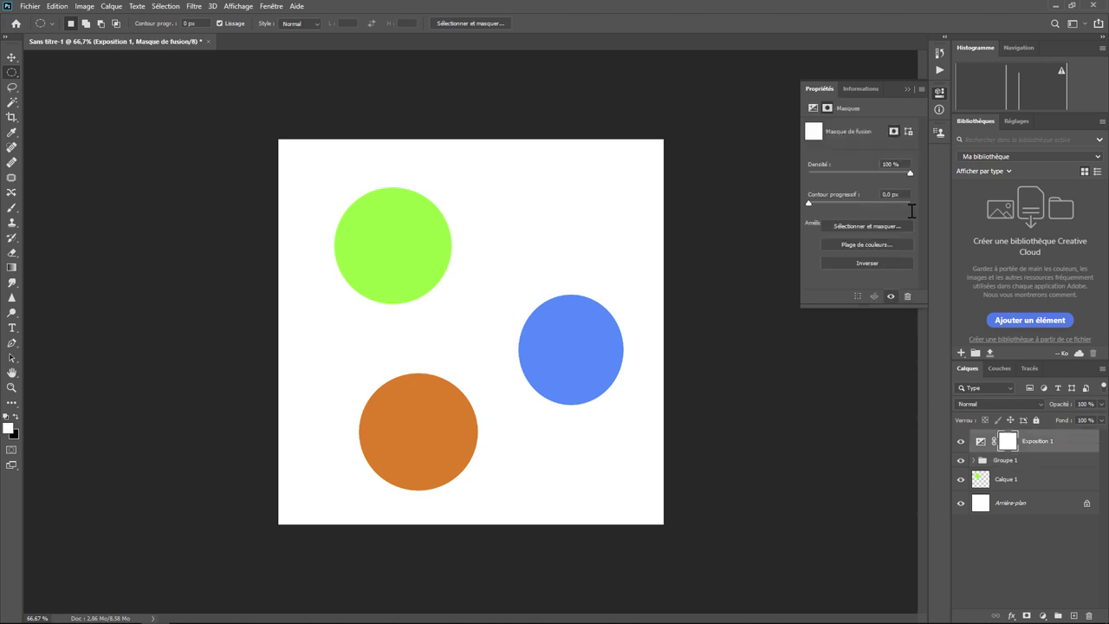
click(980, 442)
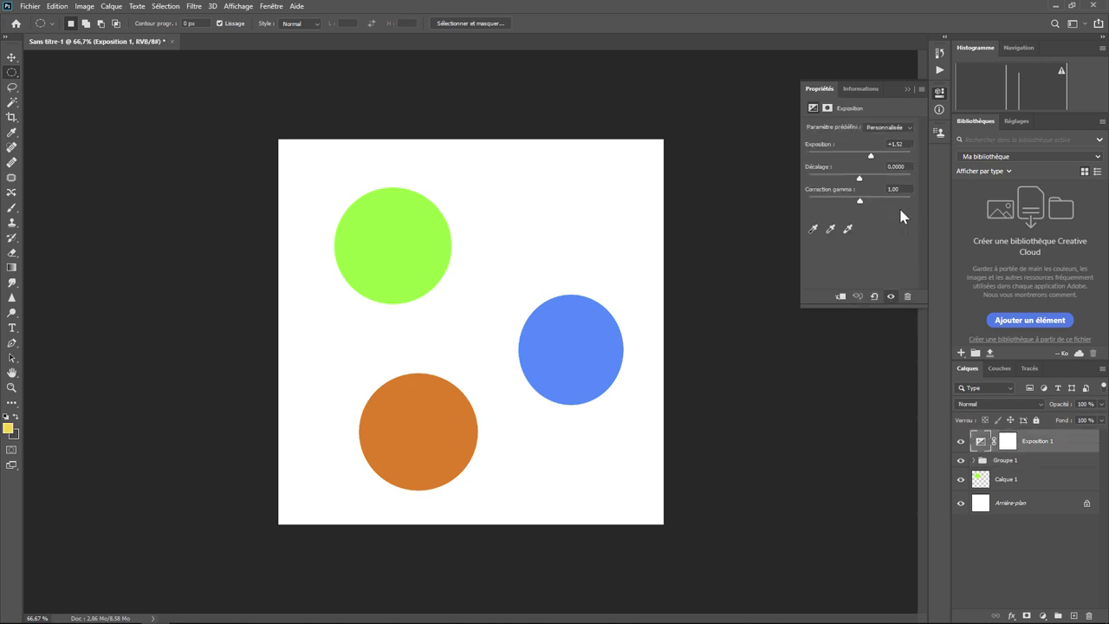
mouse_move(872, 159)
mouse_down()
mouse_move(830, 160)
mouse_move(871, 161)
mouse_move(841, 159)
mouse_move(857, 159)
mouse_up()
right_click(1046, 446)
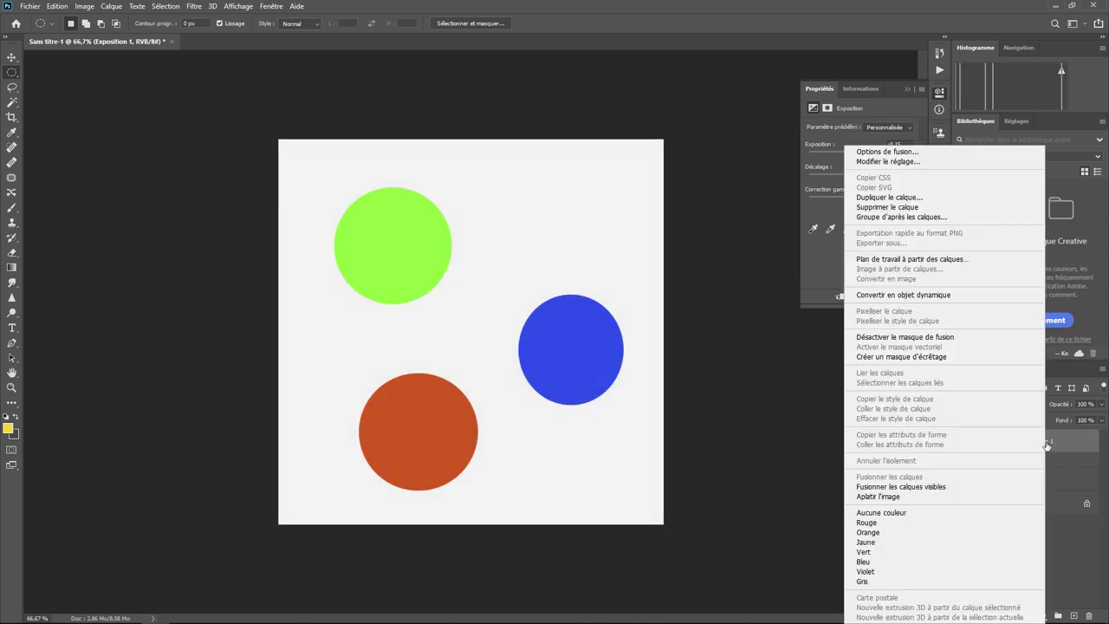
click(918, 356)
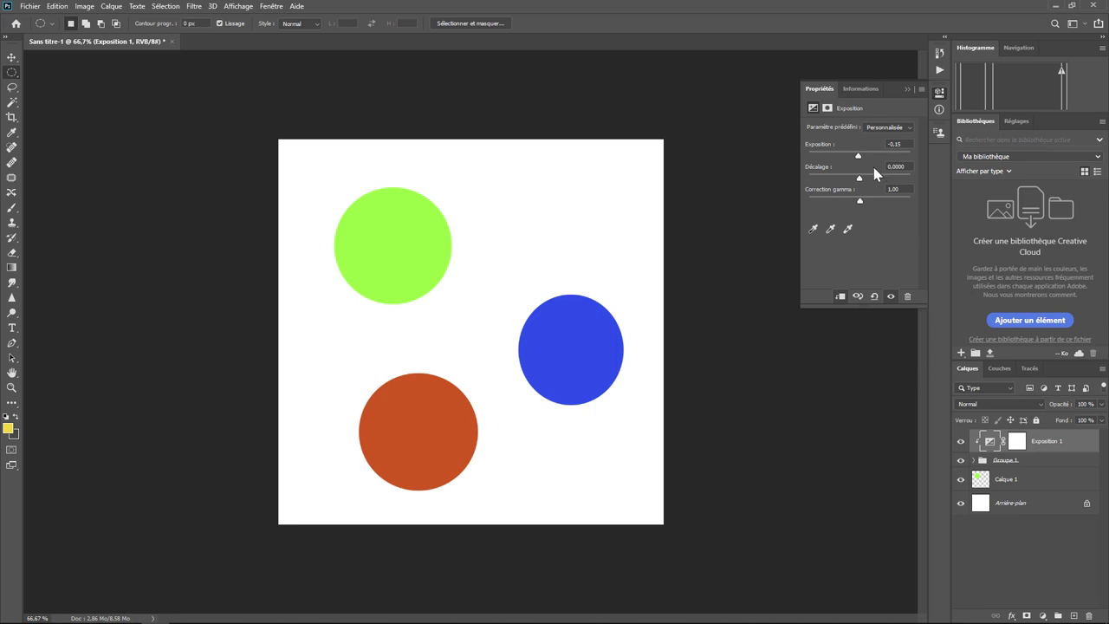
drag(841, 162, 860, 165)
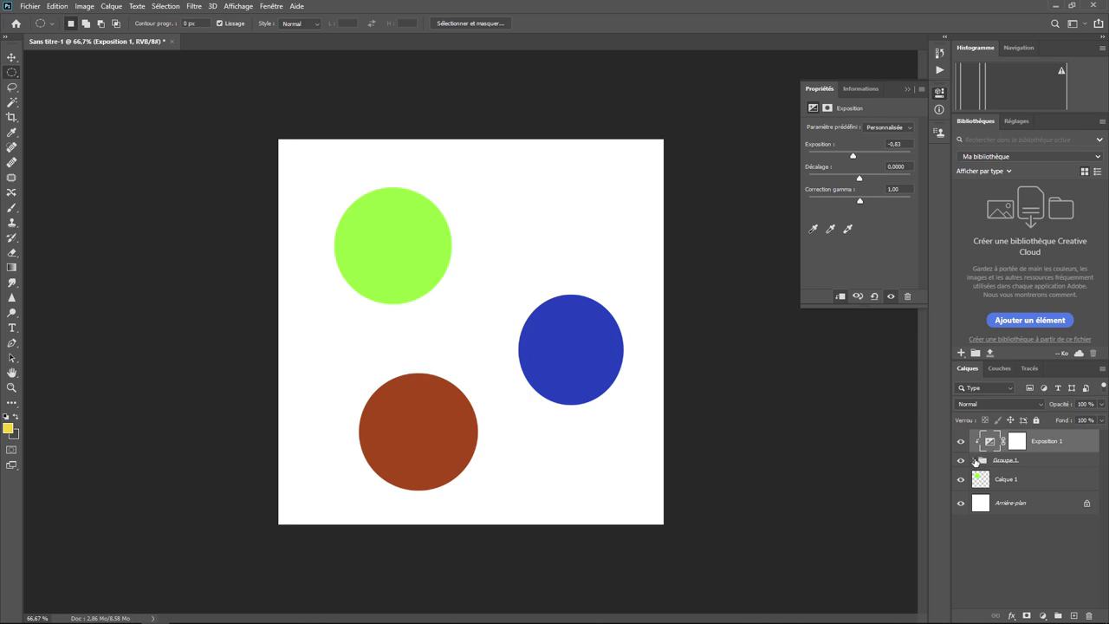
click(973, 460)
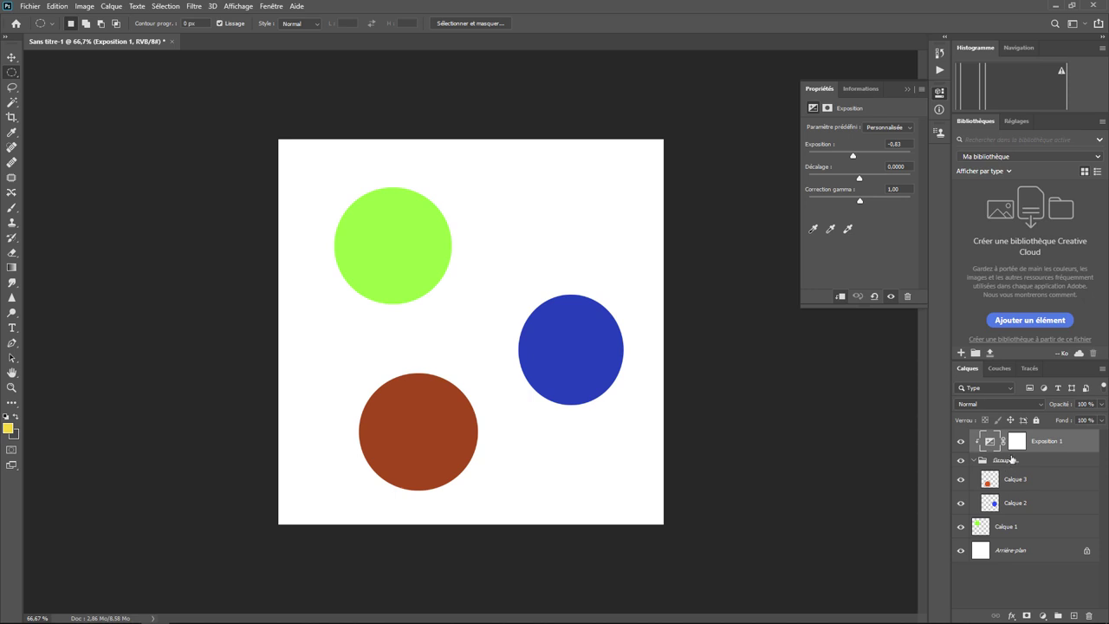
right_click(1015, 443)
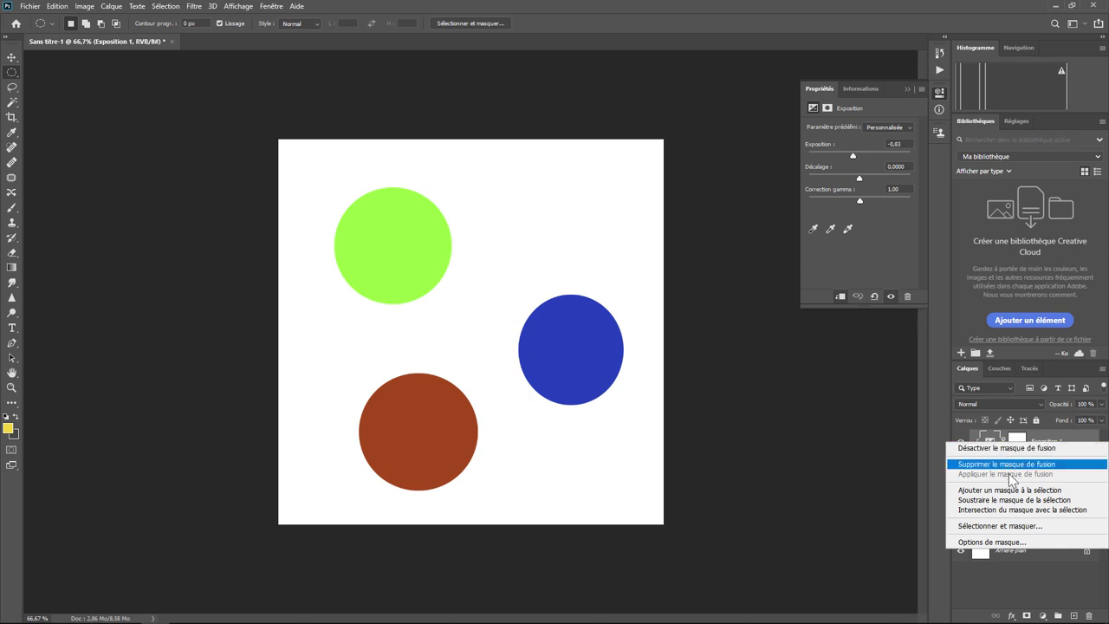
right_click(988, 442)
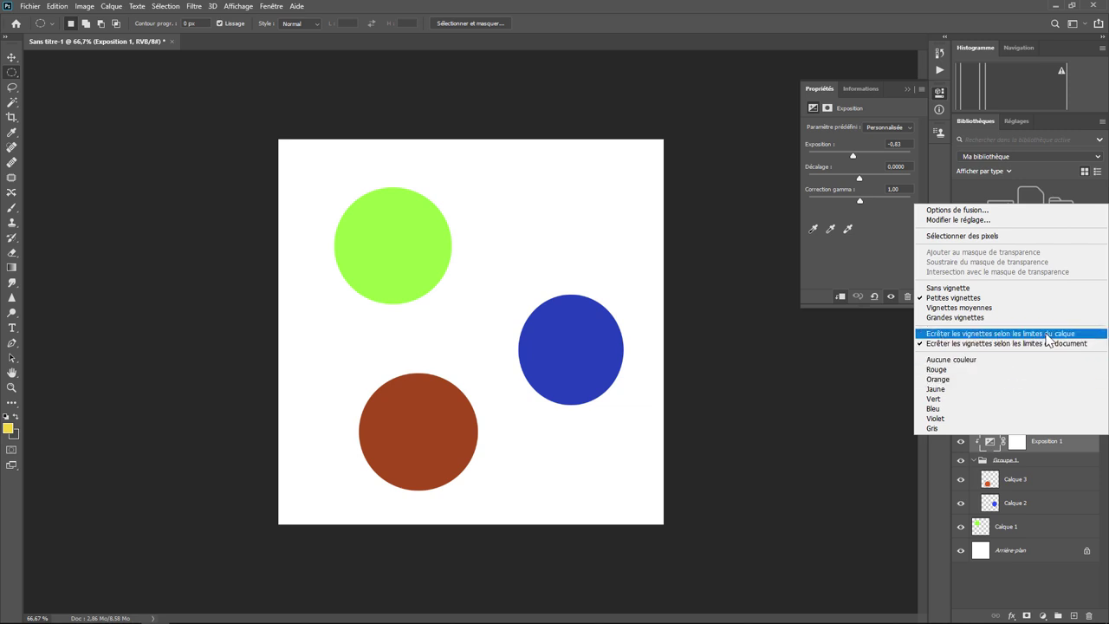
click(839, 369)
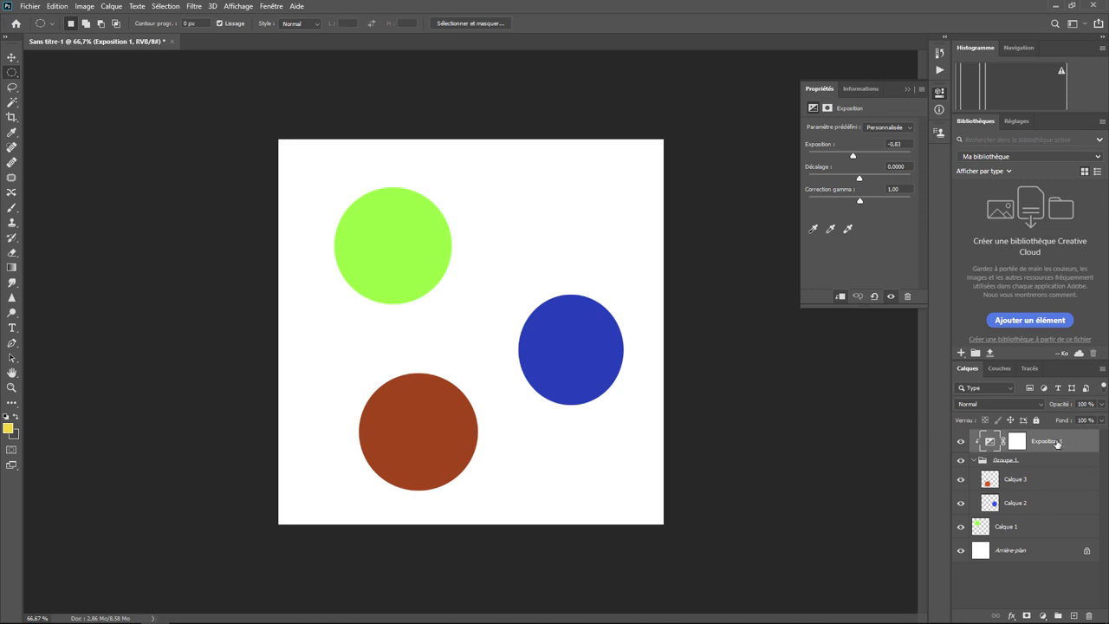
Step: Delete Exposition 1, Groupe 1 and the green circle layer, and add a new empty layer
key(Delete)
key(Delete)
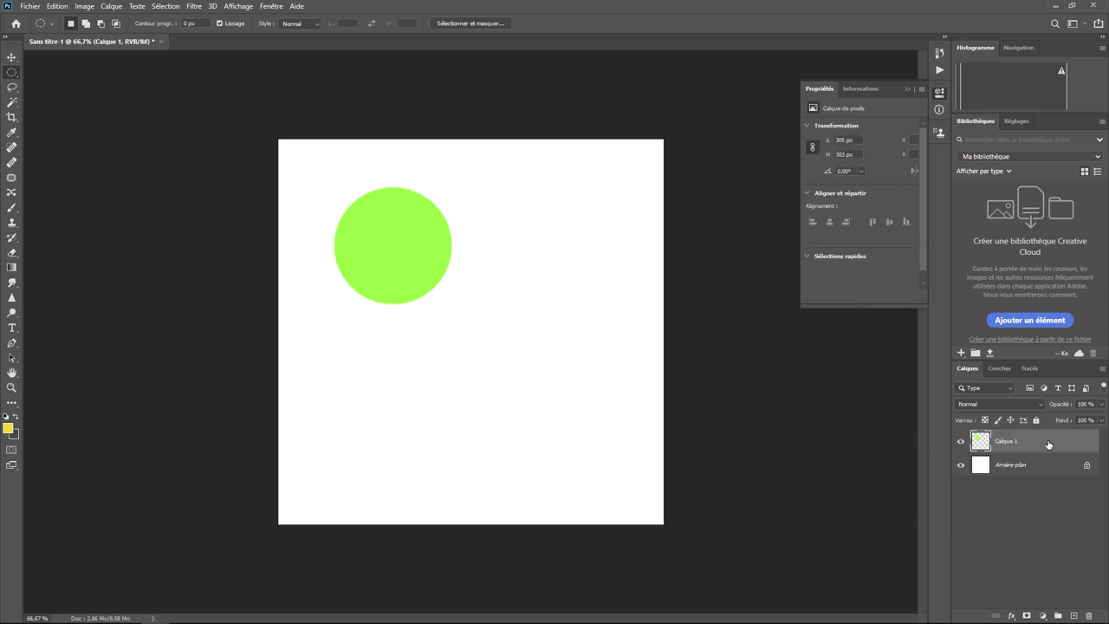
key(Delete)
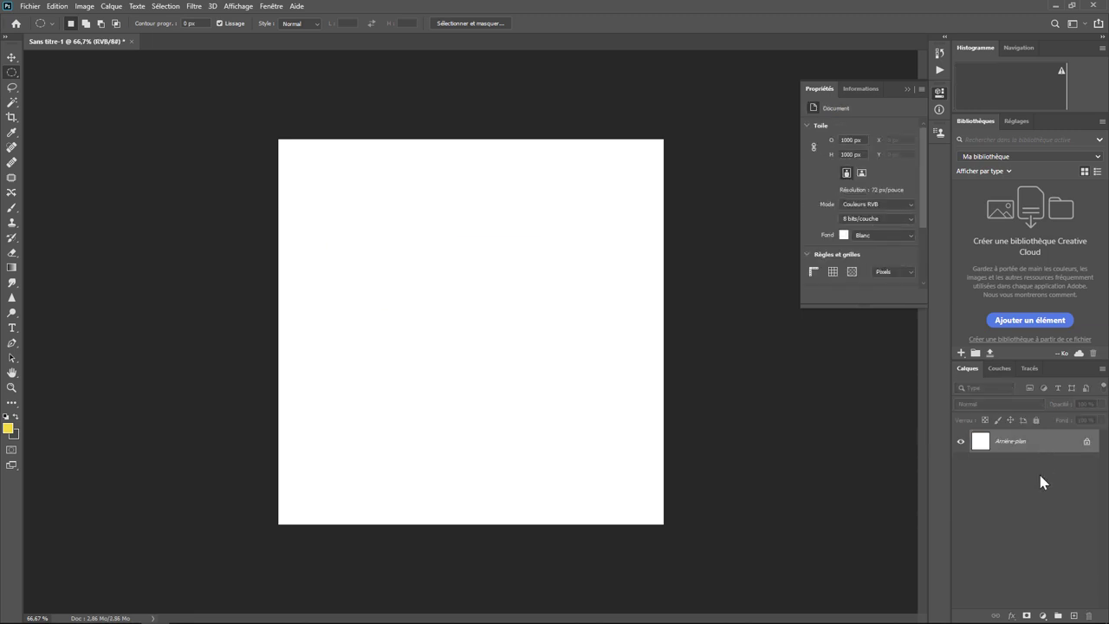
click(1074, 615)
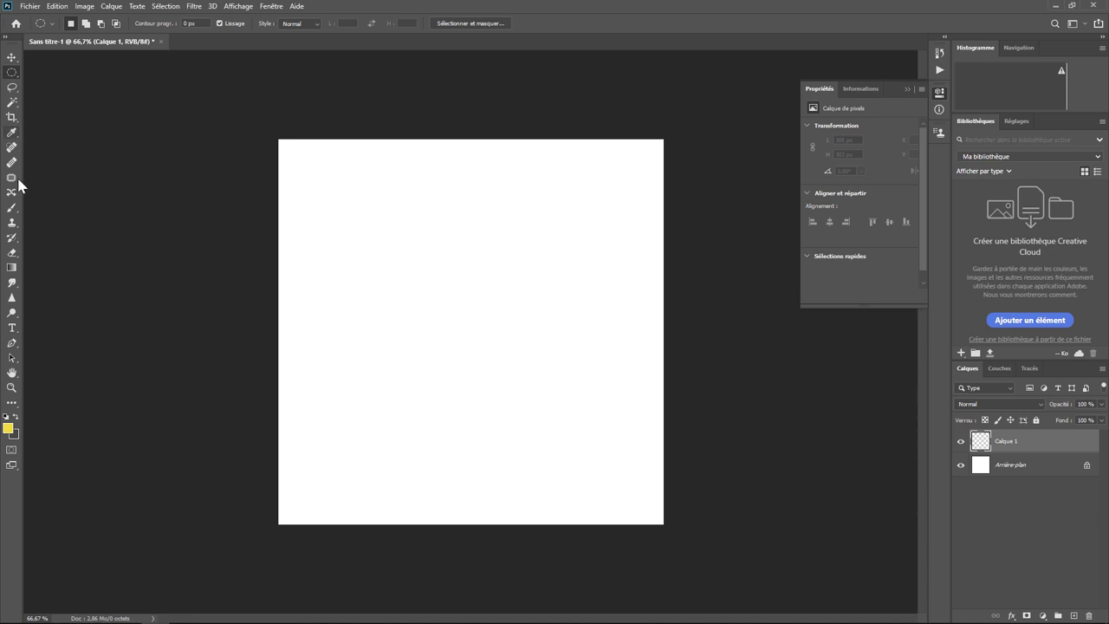
Step: Fill Calque 1 with a left-to-right linear blue-red-yellow gradient
click(13, 269)
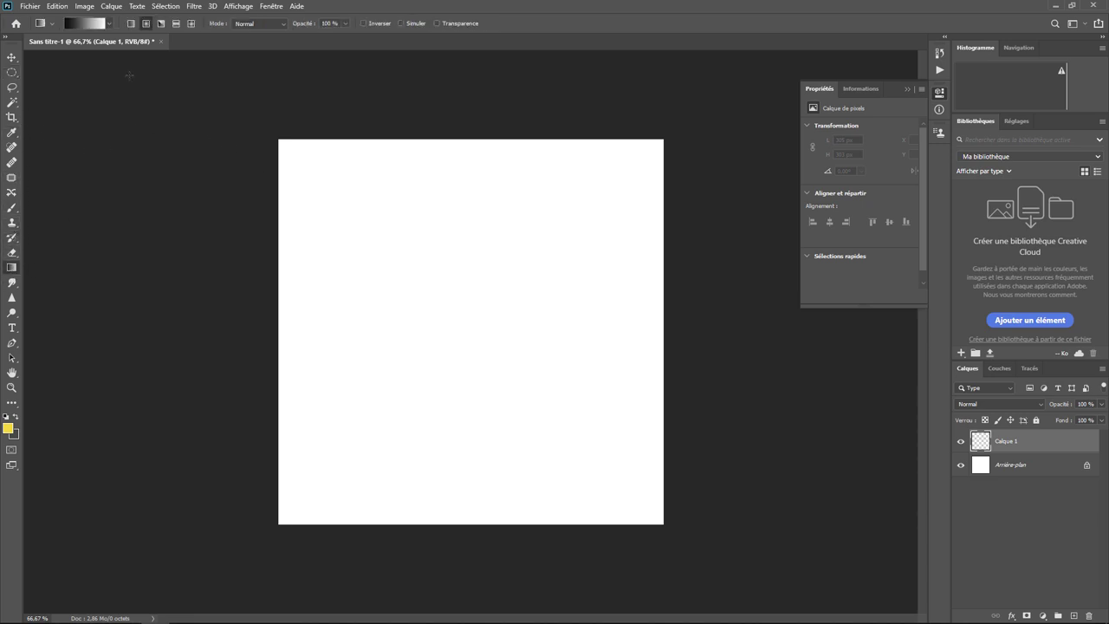
click(109, 23)
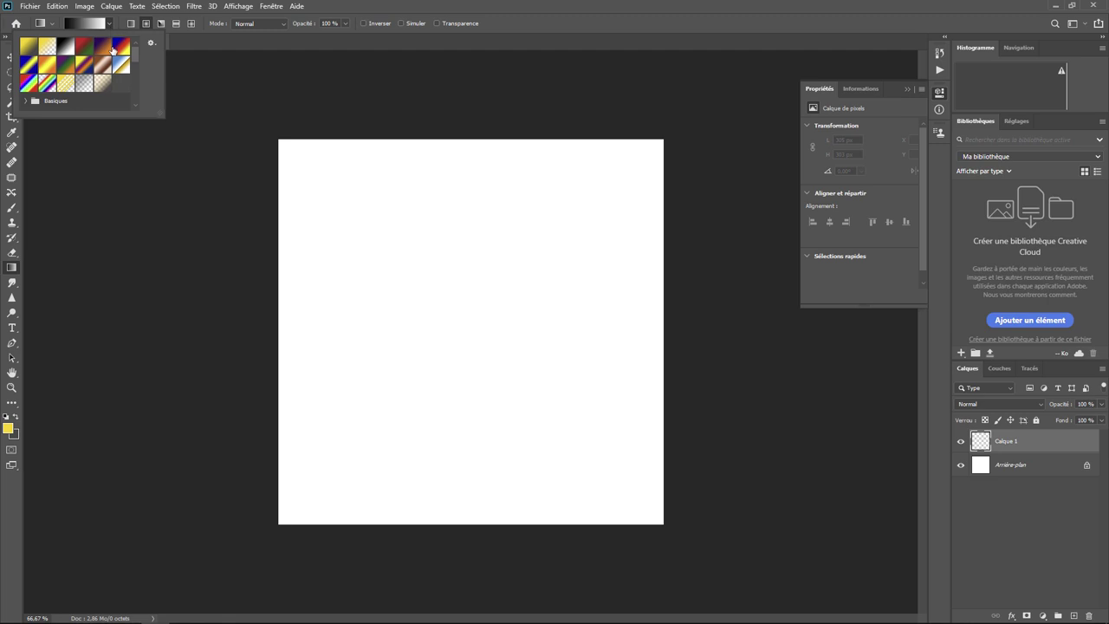
click(121, 46)
click(273, 340)
drag(272, 324, 676, 324)
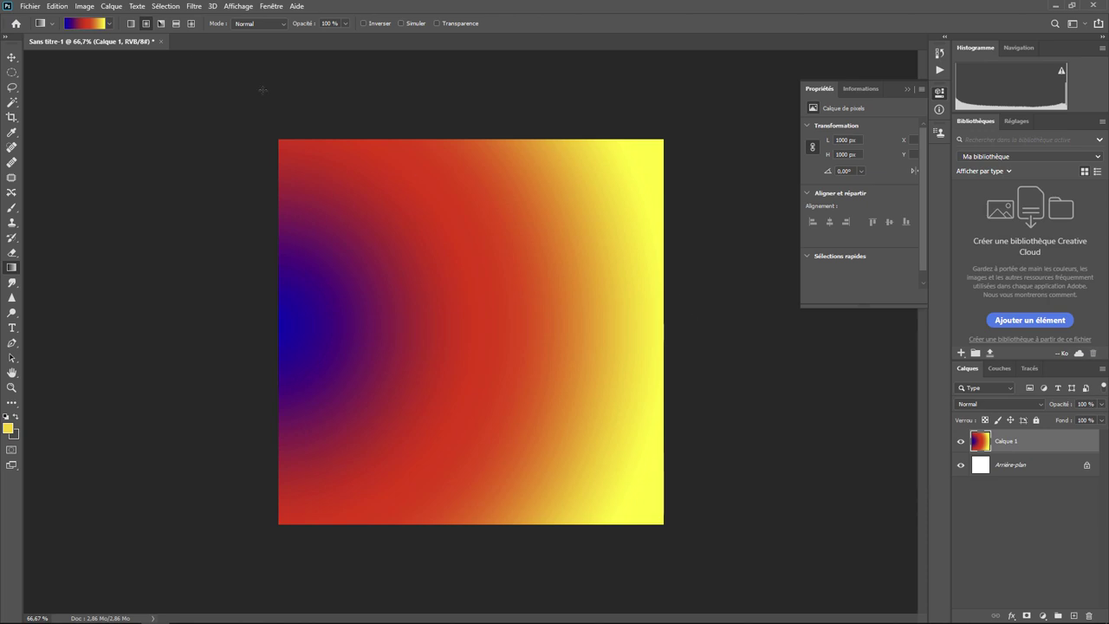
click(131, 23)
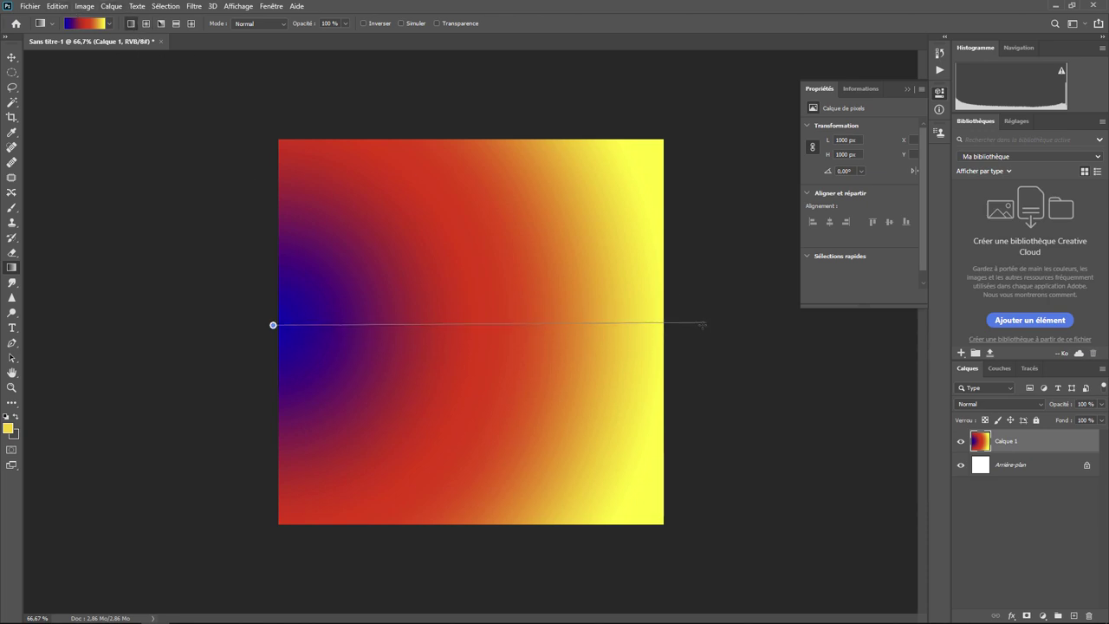
drag(272, 324, 715, 321)
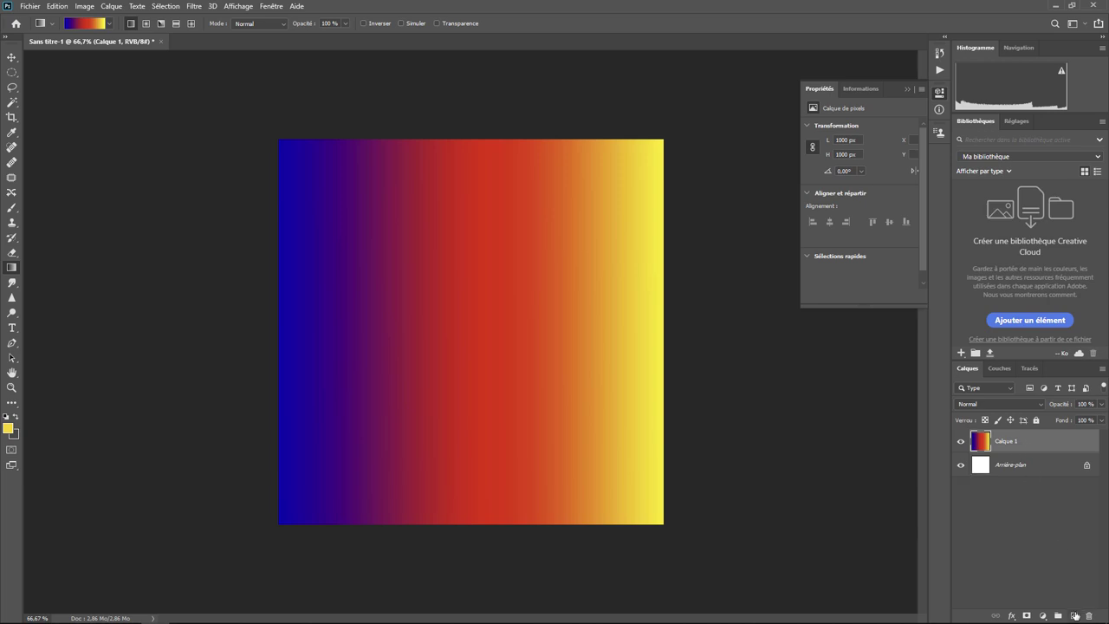
Step: Add a white layer mask to Calque 1 and lasso a wavy shape across the gradient
click(1026, 615)
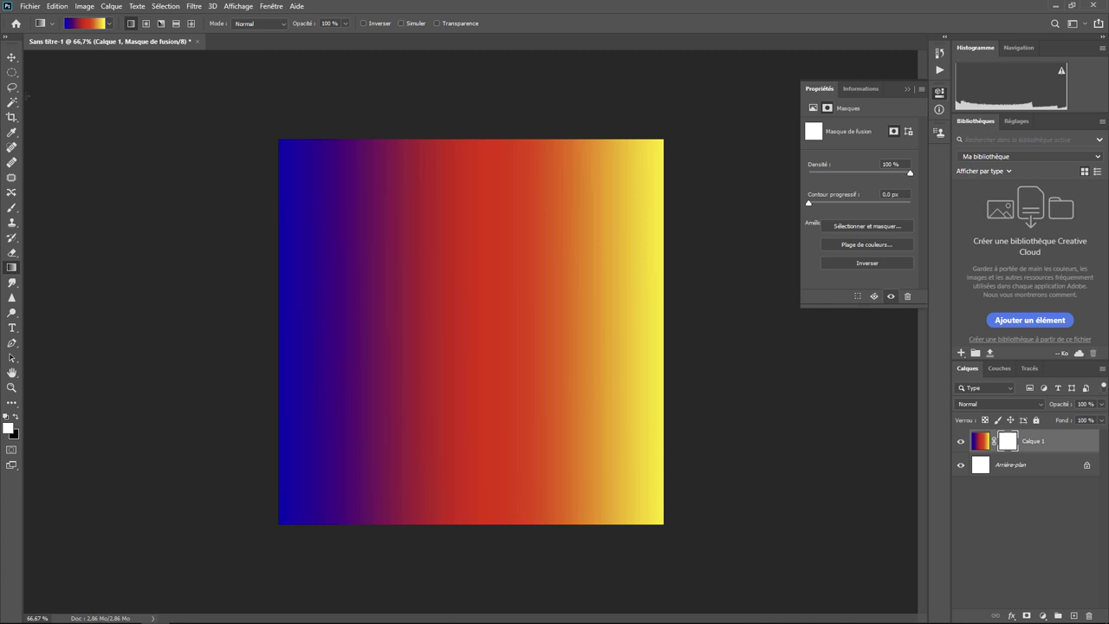
click(12, 88)
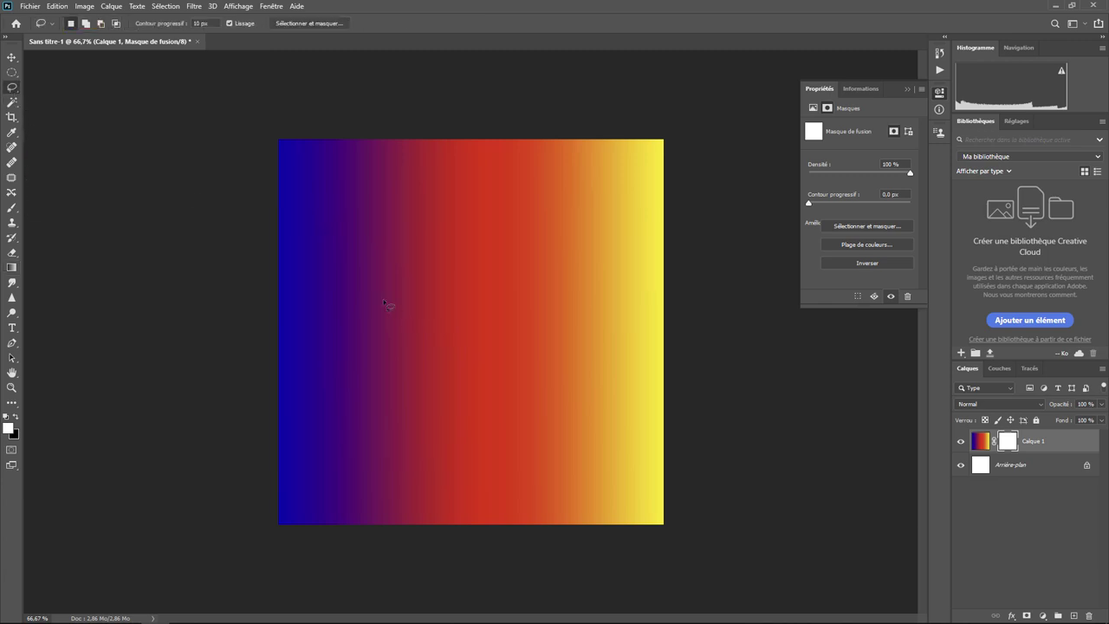
mouse_move(332, 281)
mouse_down()
mouse_move(523, 252)
mouse_move(594, 258)
mouse_move(641, 353)
mouse_move(601, 445)
mouse_move(473, 389)
mouse_move(361, 447)
mouse_move(304, 345)
mouse_move(306, 265)
mouse_move(332, 282)
mouse_up()
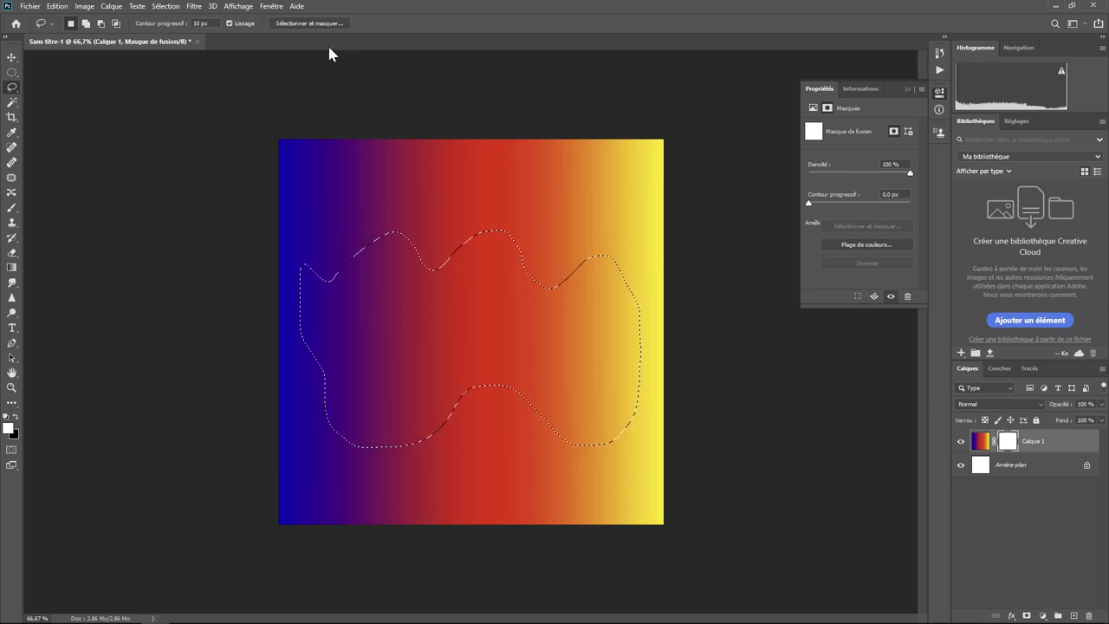
Step: Invert the lasso selection, fill the mask outside it with black, and deselect
click(167, 7)
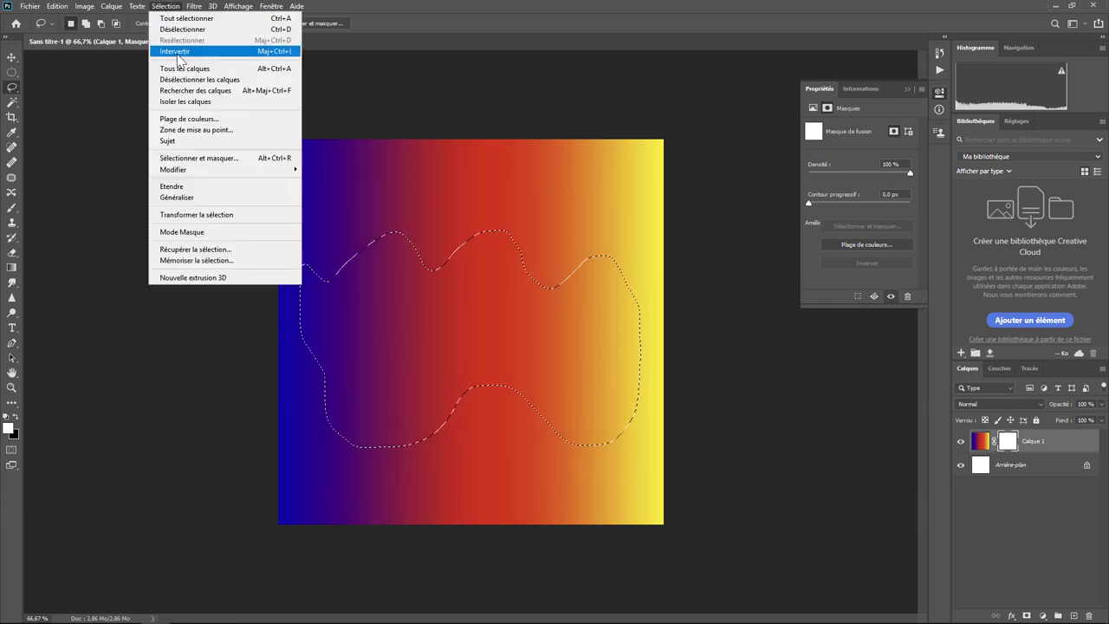
click(175, 52)
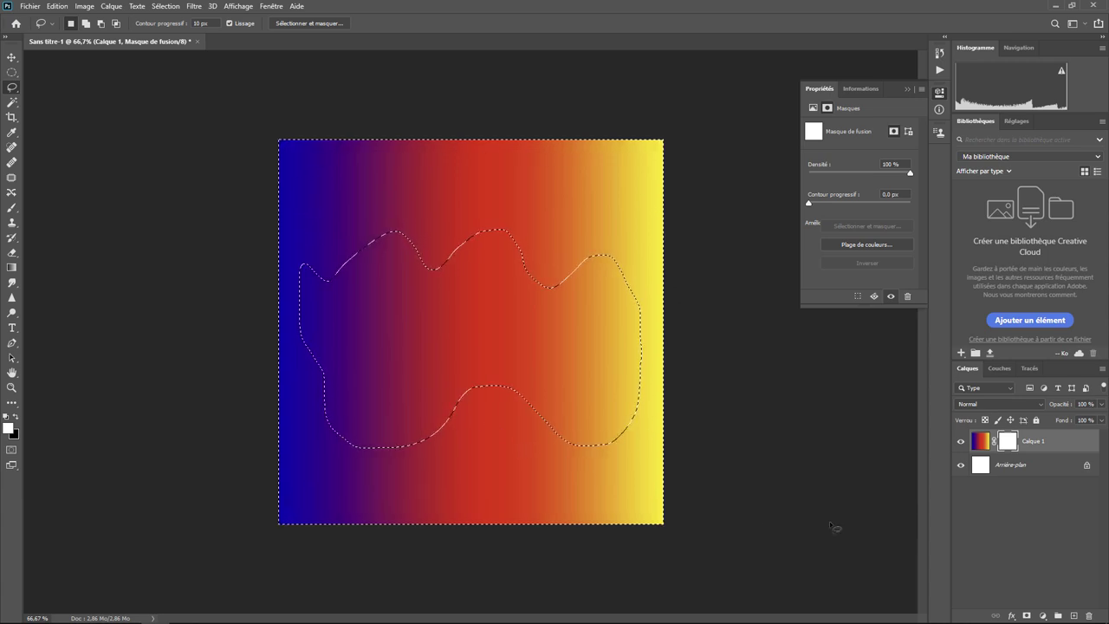
click(56, 7)
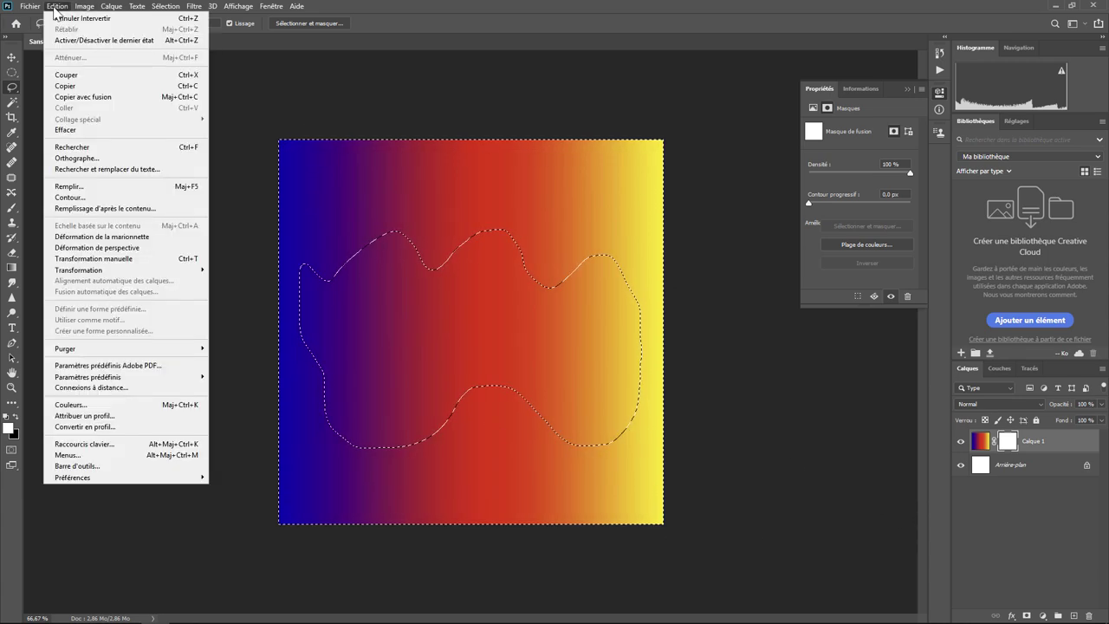
click(69, 185)
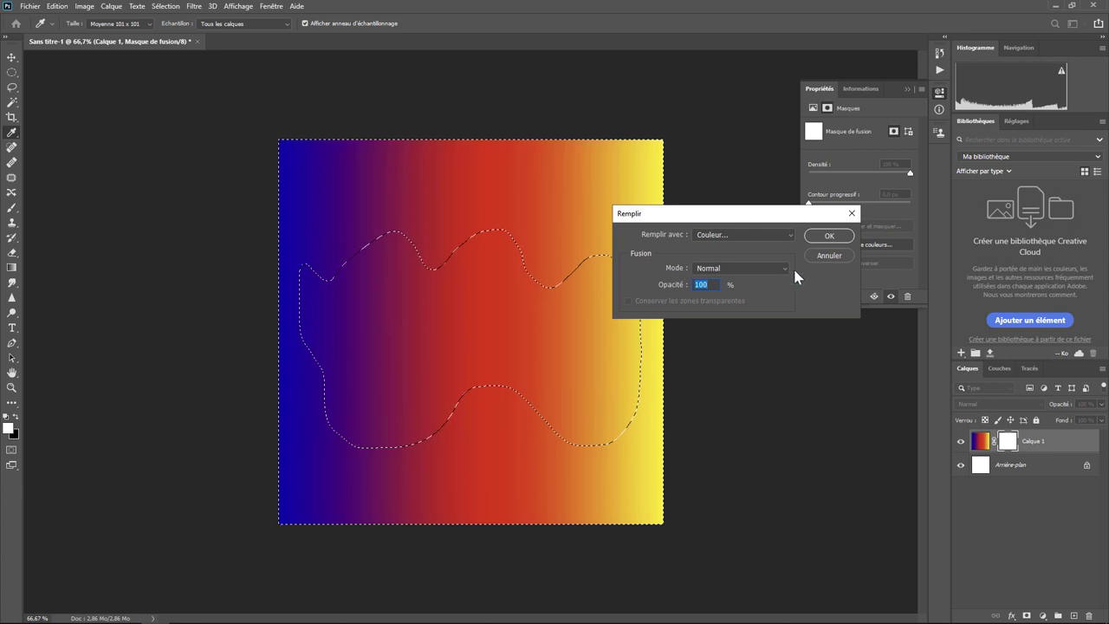
click(780, 235)
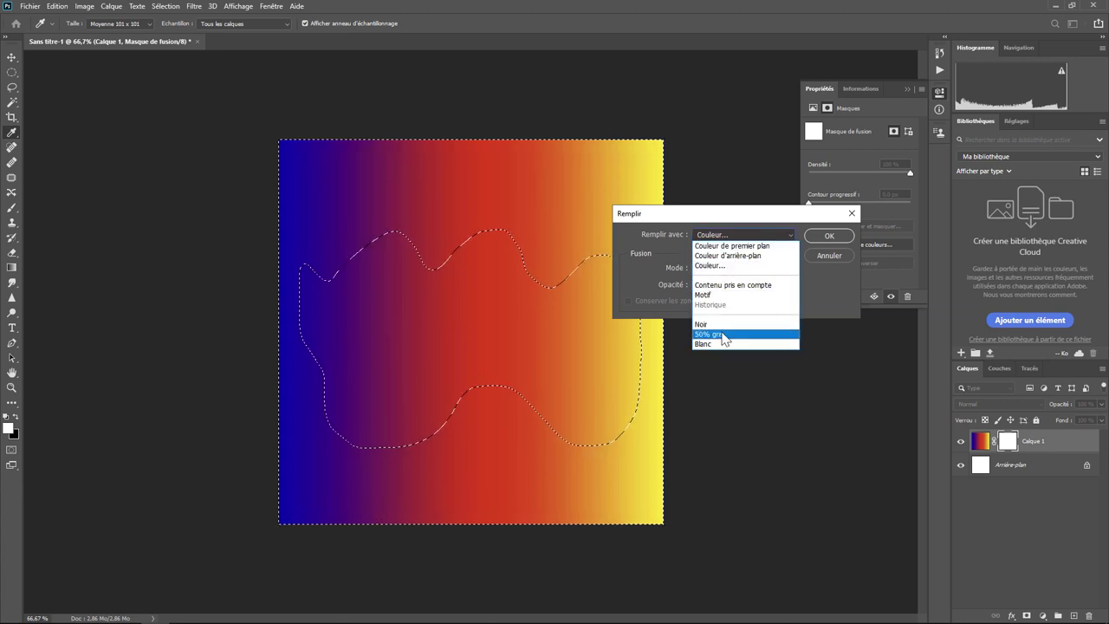
click(703, 324)
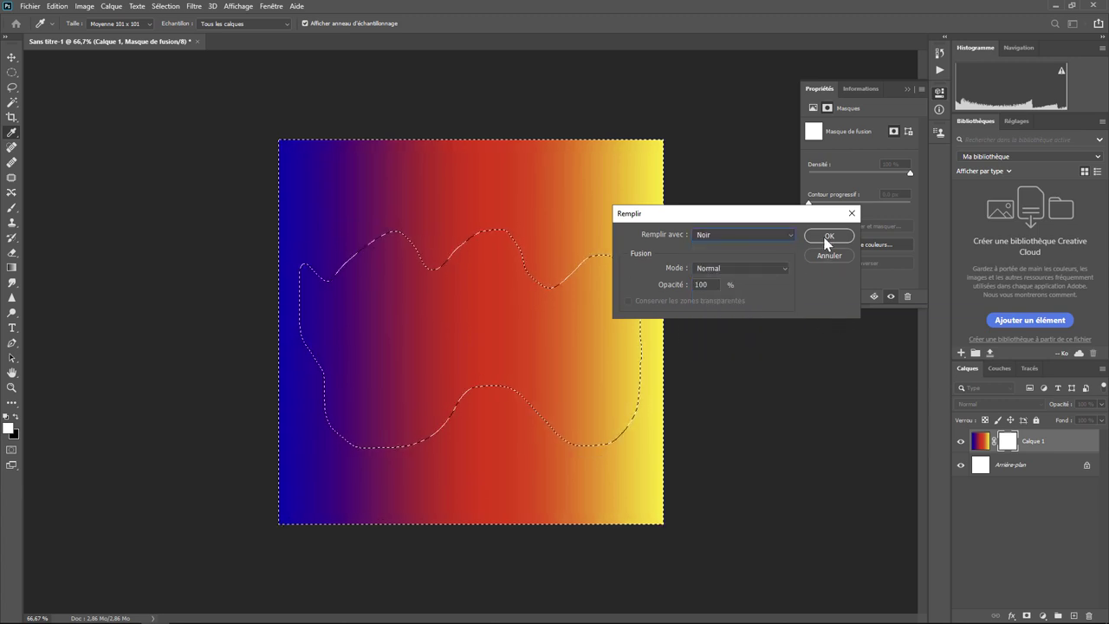
click(825, 237)
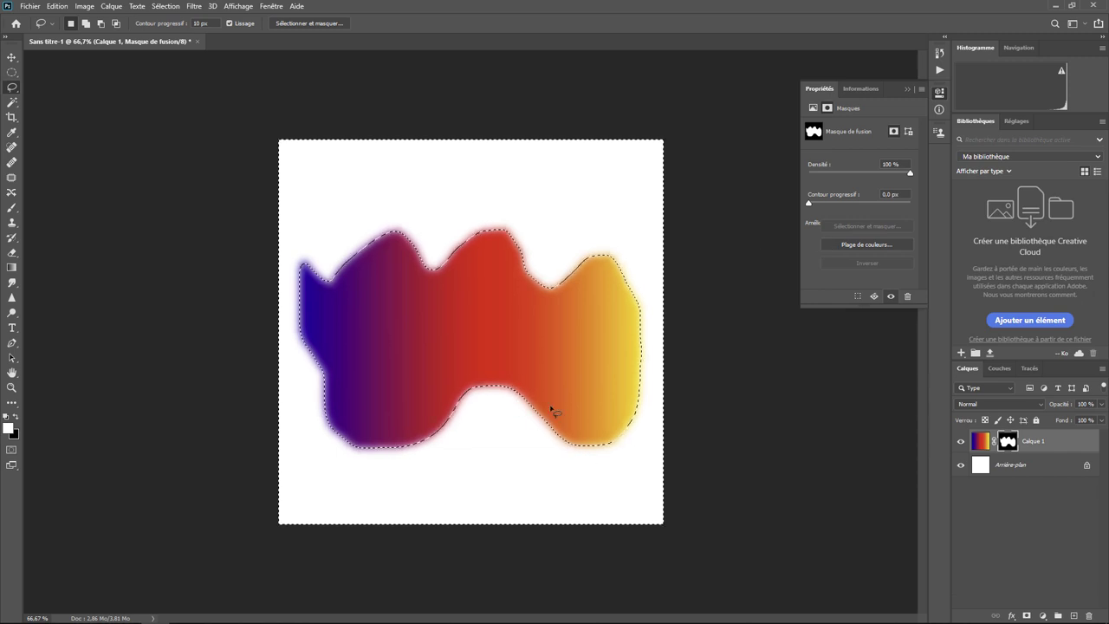
key(ctrl+d)
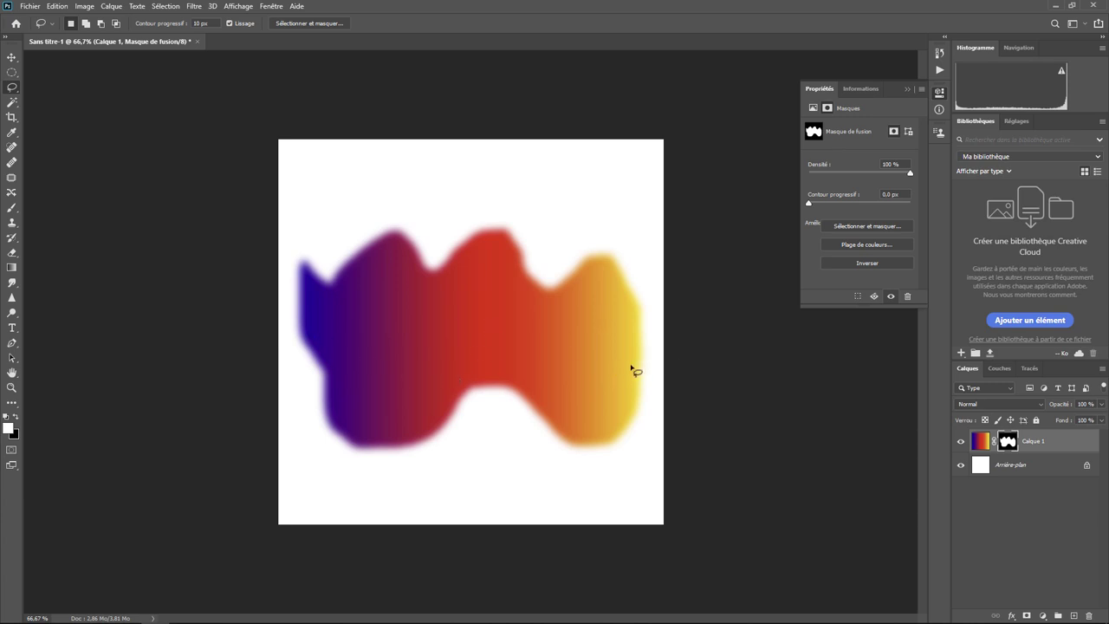
Step: Test-move the masked gradient, undo it, then delete Calque 1's layer mask
click(11, 56)
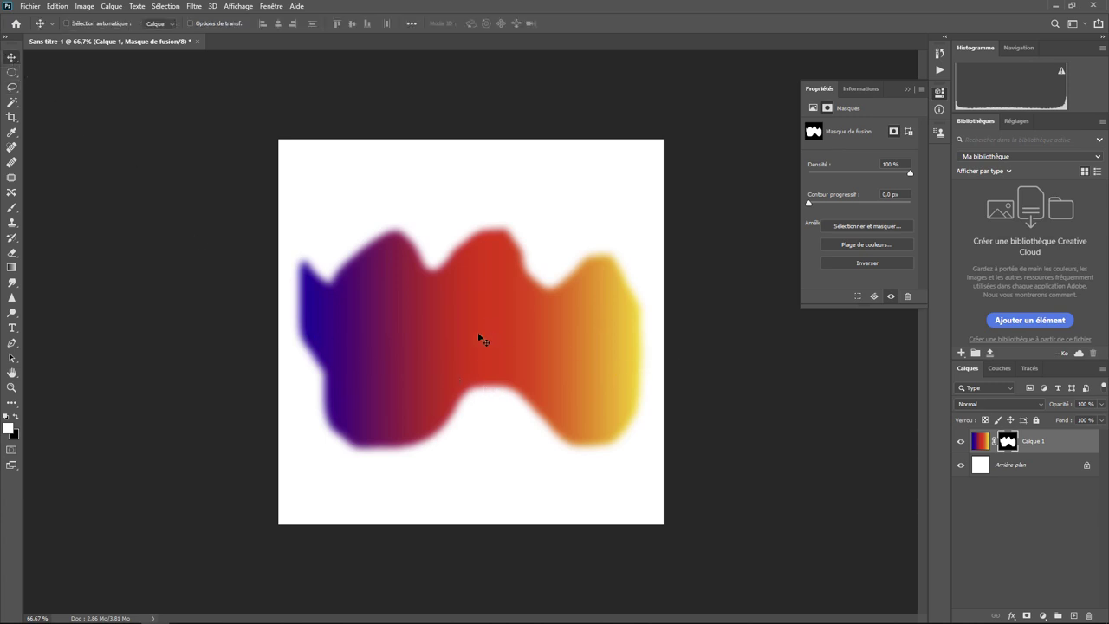
mouse_move(478, 337)
mouse_down()
mouse_move(522, 349)
mouse_move(278, 328)
mouse_move(549, 335)
mouse_move(290, 330)
mouse_up()
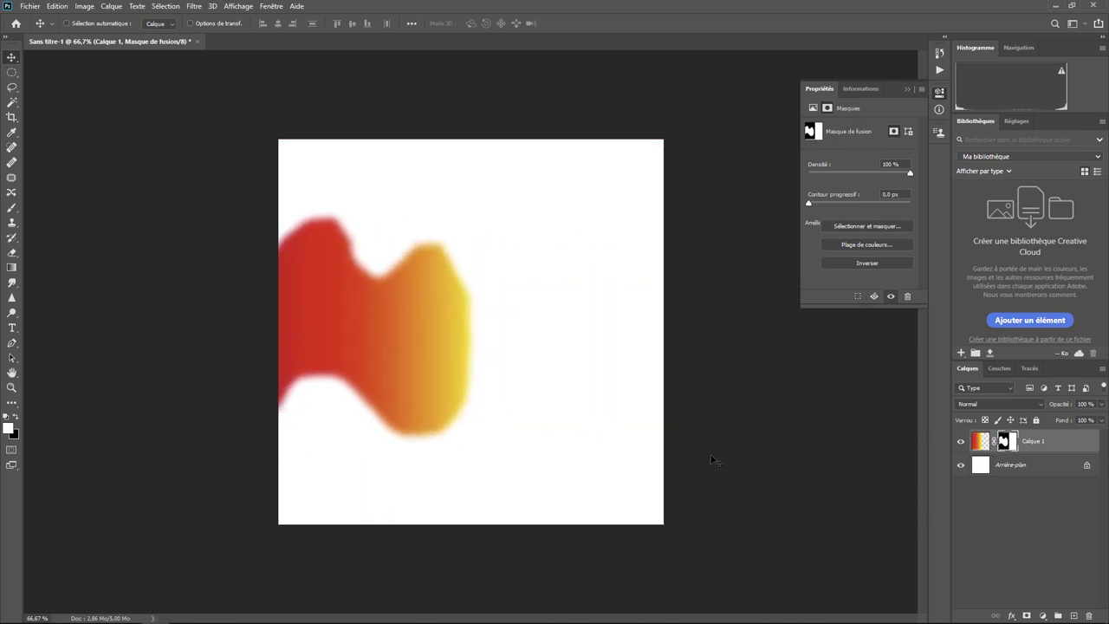
key(ctrl+z)
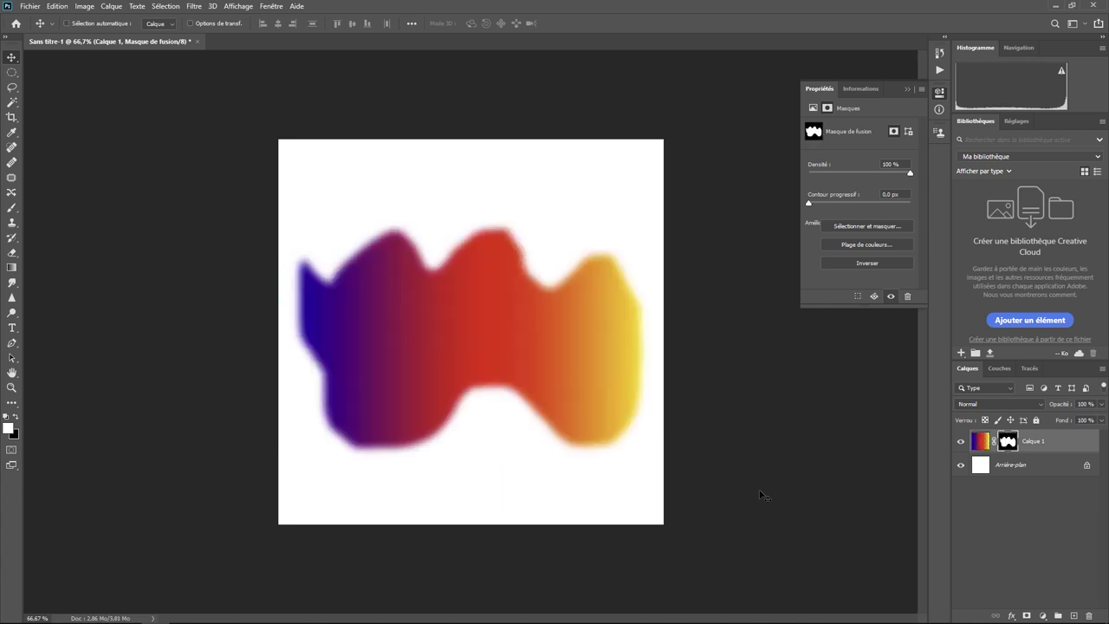
right_click(1008, 445)
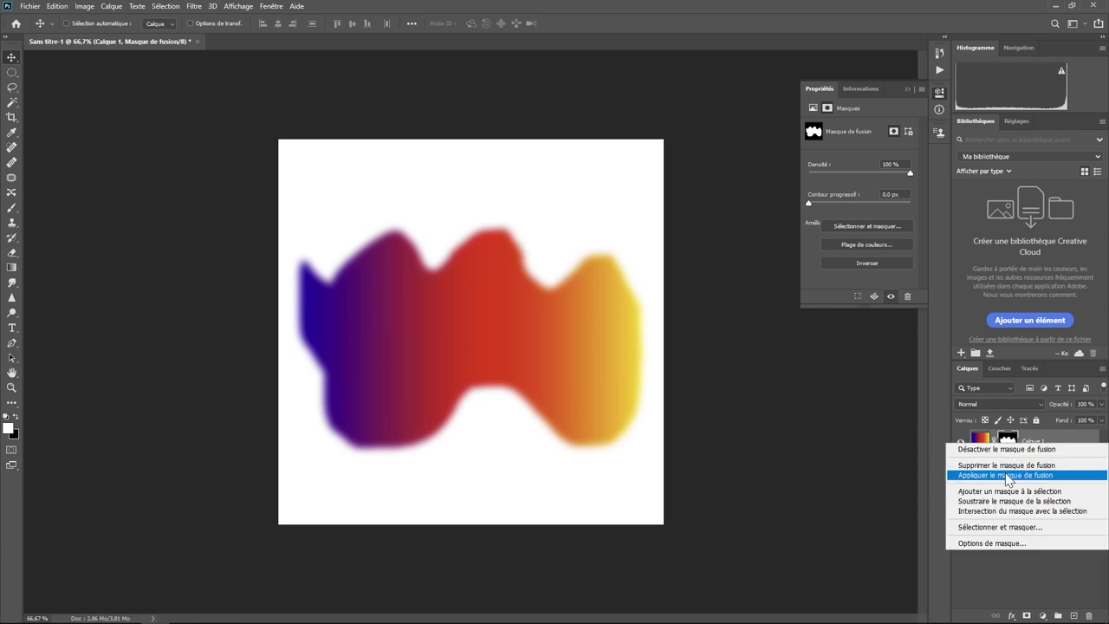
click(1007, 465)
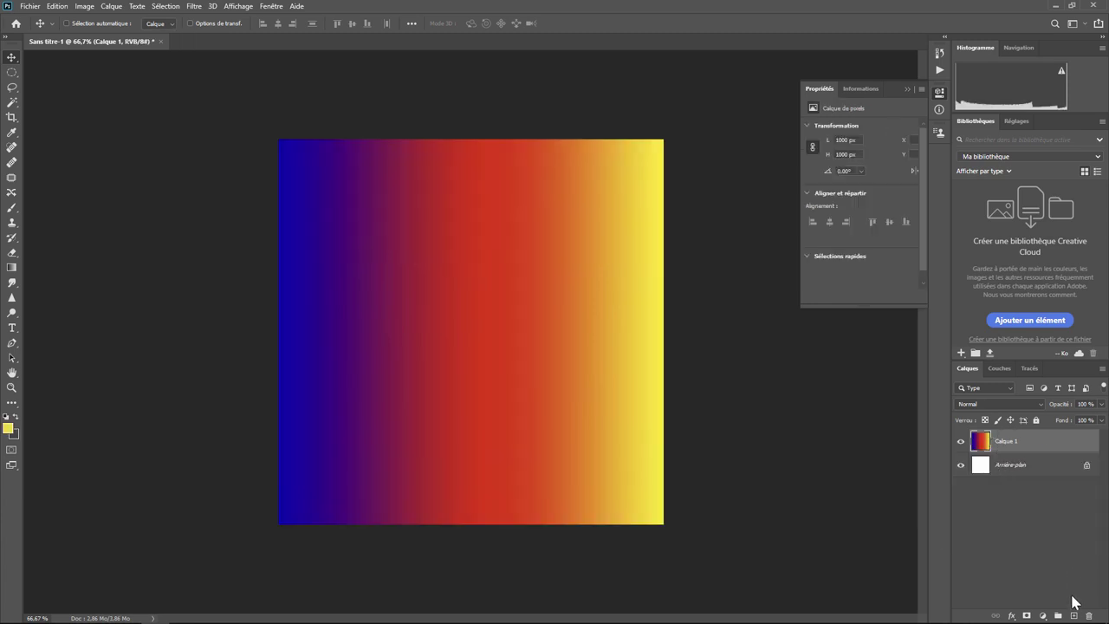
Step: Add a new Calque 2 below Calque 1 and lasso a wavy selection across the canvas middle
click(1073, 616)
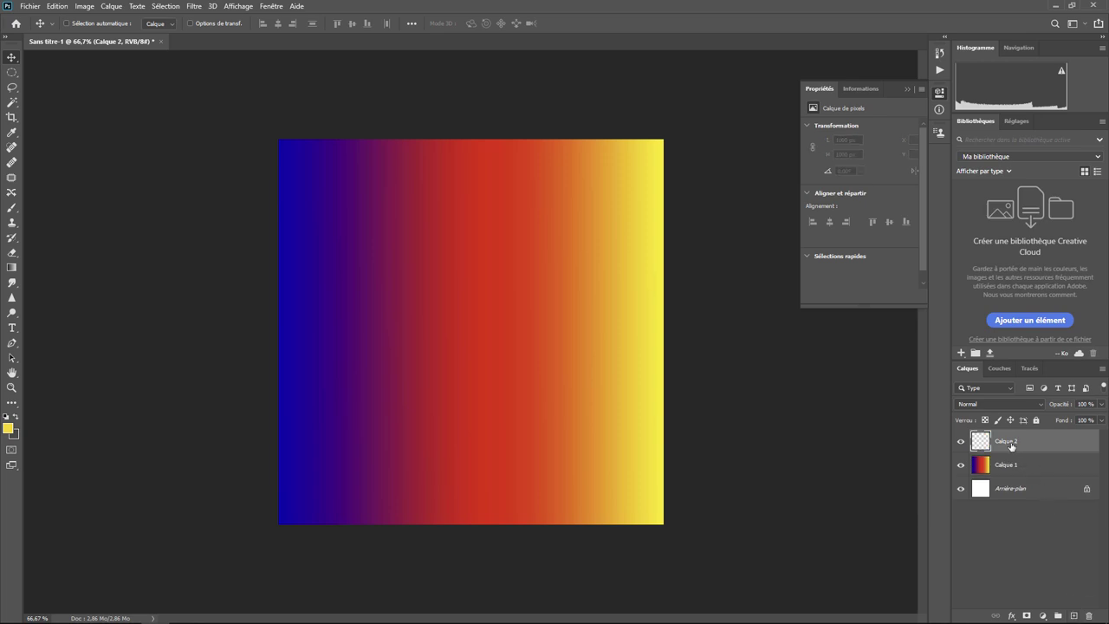
drag(1010, 445, 1008, 477)
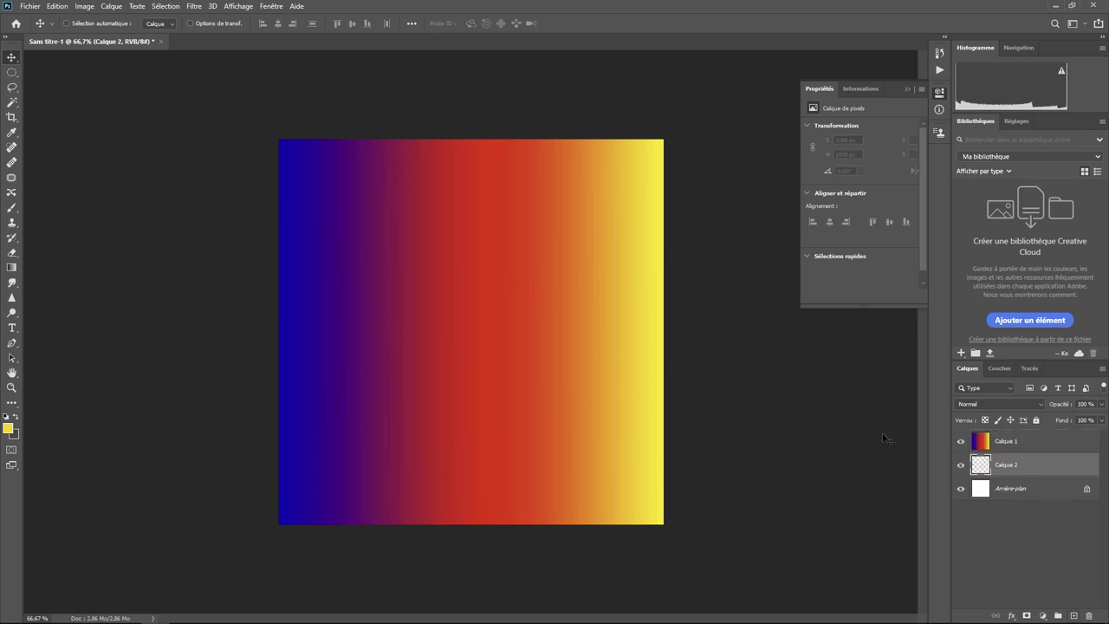
click(12, 86)
mouse_move(319, 295)
mouse_down()
mouse_move(350, 261)
mouse_move(398, 290)
mouse_move(505, 257)
mouse_move(611, 268)
mouse_move(611, 409)
mouse_move(524, 397)
mouse_move(427, 435)
mouse_move(322, 407)
mouse_move(307, 346)
mouse_move(317, 352)
mouse_up()
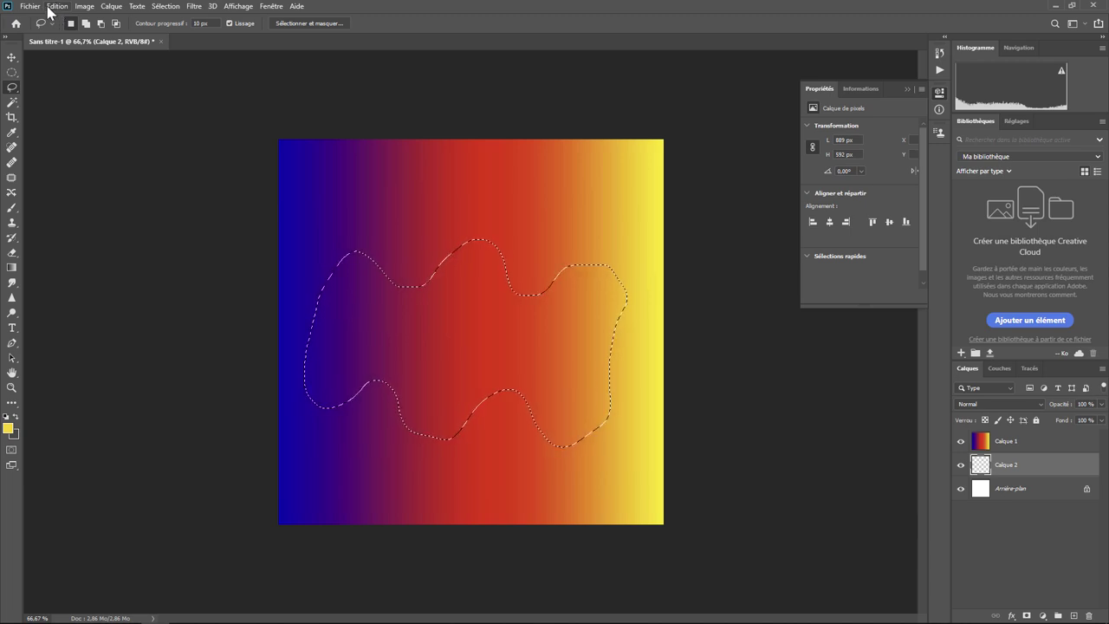
Step: Fill the wavy selection on Calque 2 with the yellow foreground colour via Edit > Fill
click(53, 7)
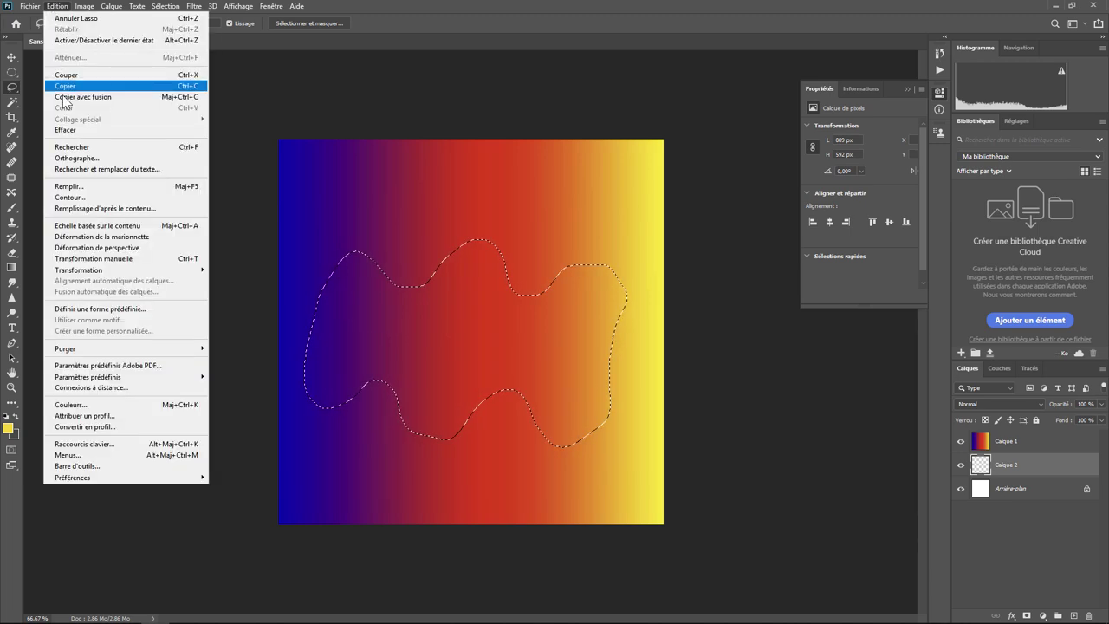
click(80, 186)
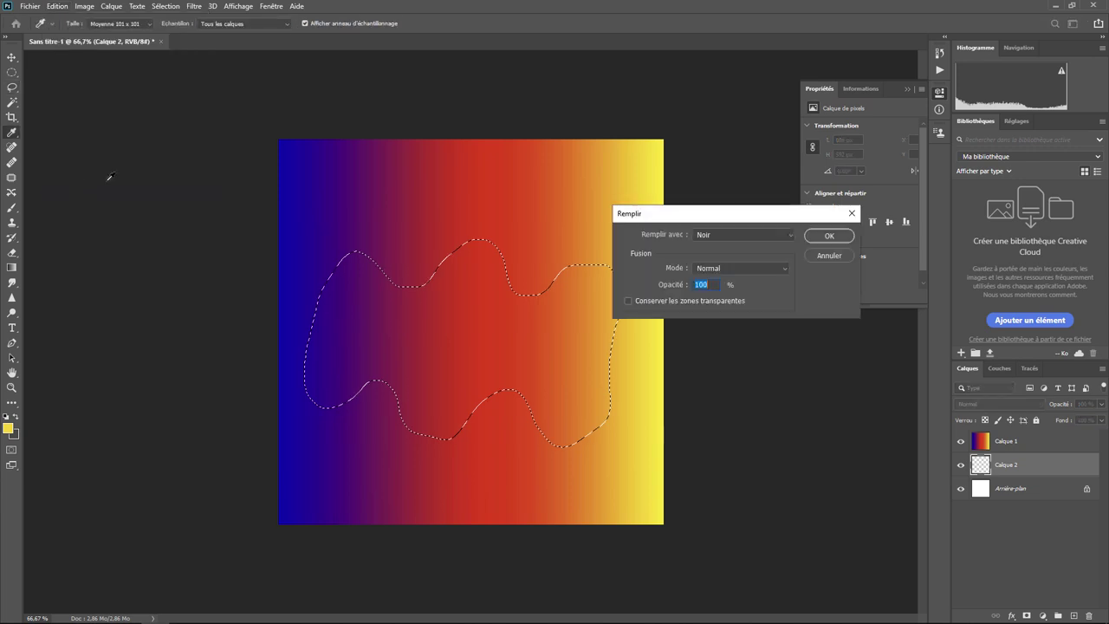
click(736, 235)
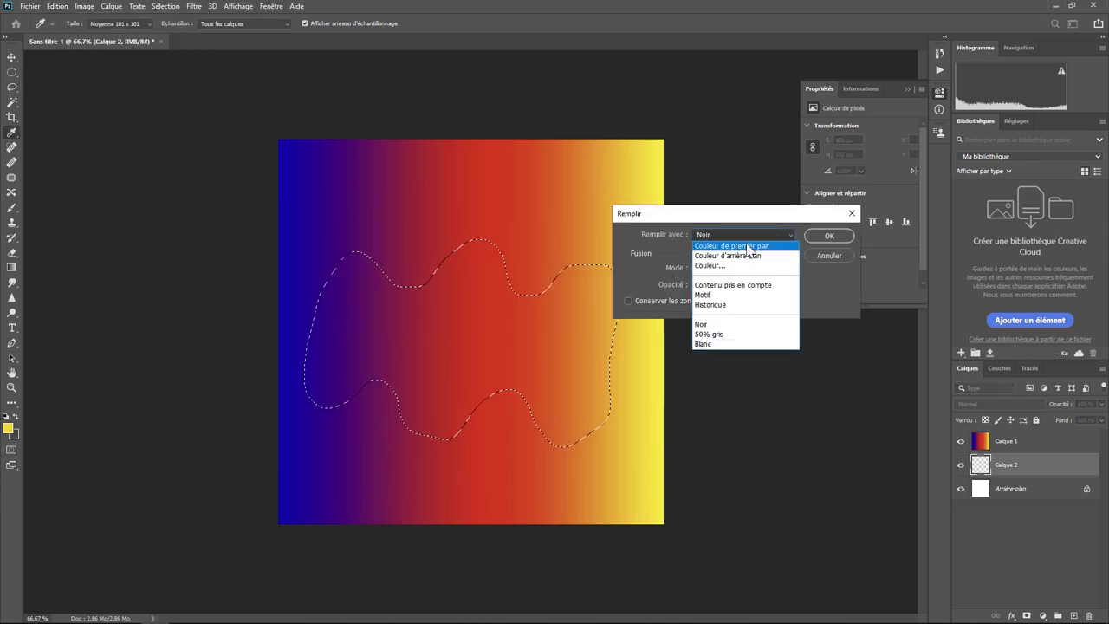
click(734, 246)
click(829, 235)
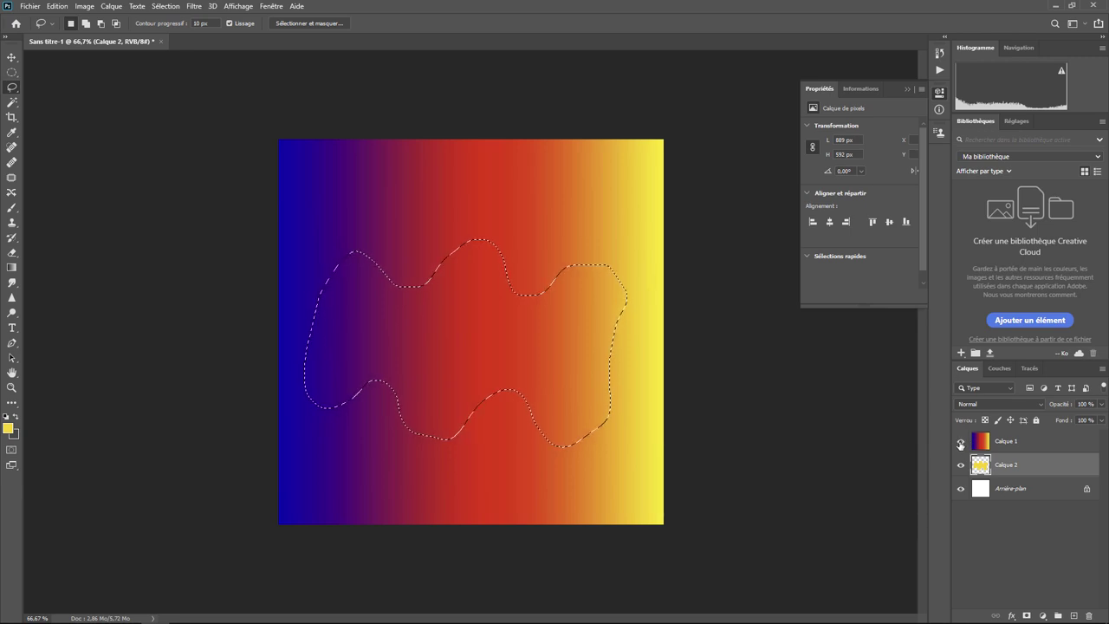
Step: Toggle Calque 1's visibility off and on to check the fill, then select Calque 1
click(961, 442)
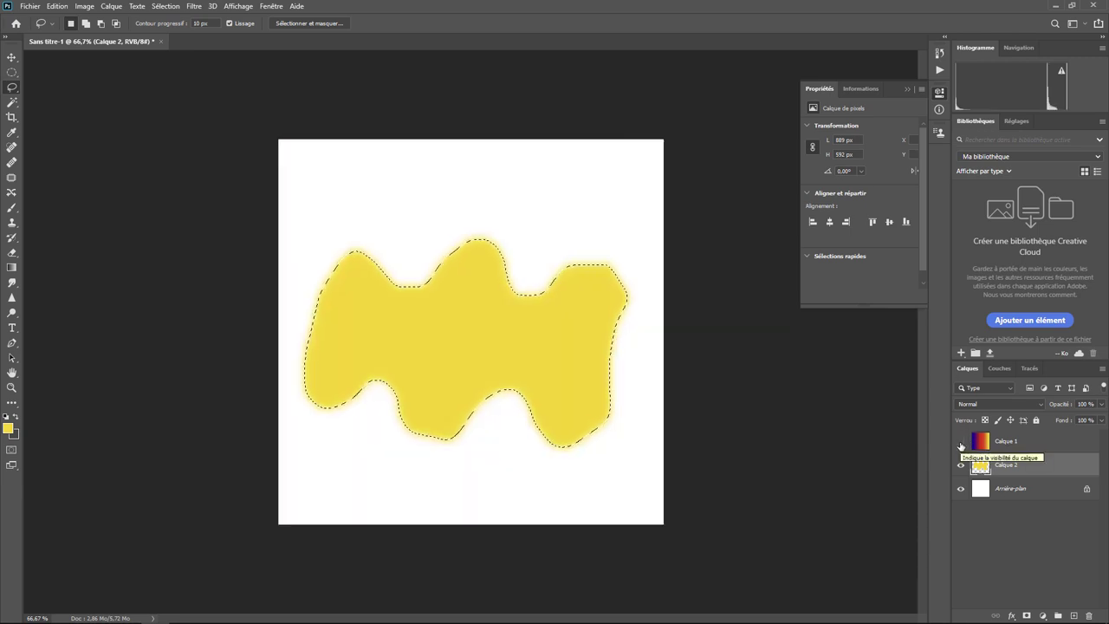
click(960, 442)
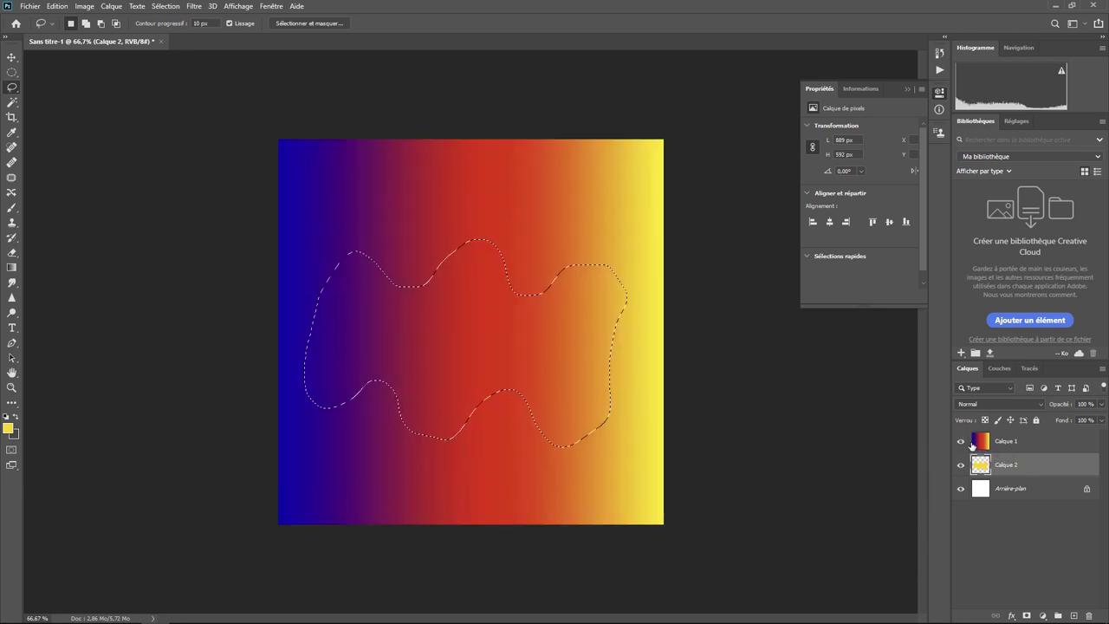
click(1019, 443)
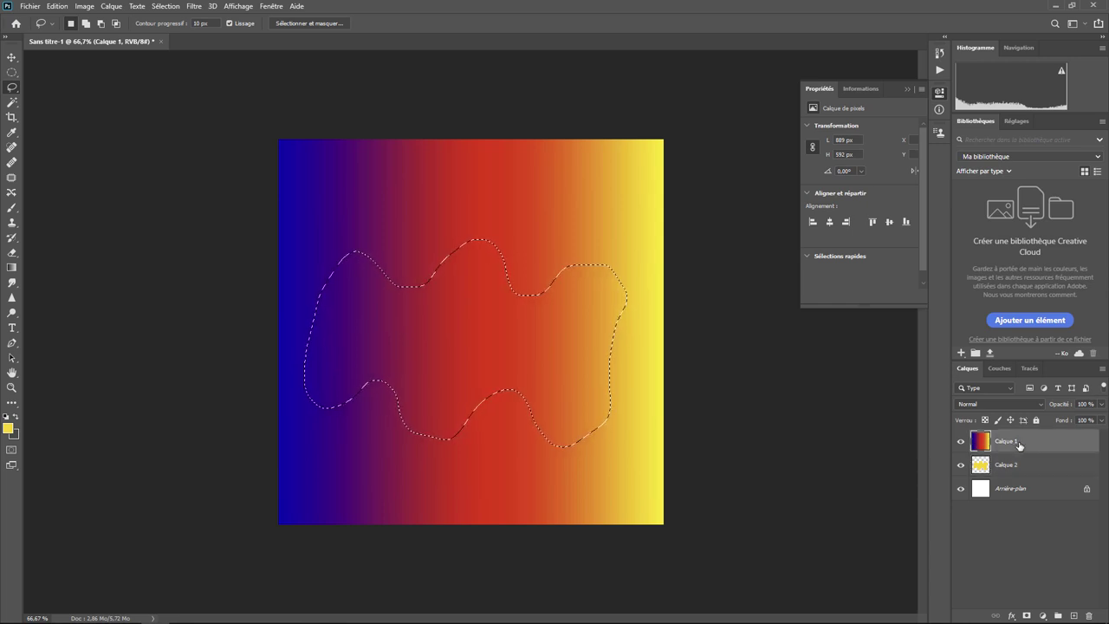
Step: Clip Calque 1's gradient to the yellow shape on Calque 2 and deselect with Ctrl+D
right_click(1020, 444)
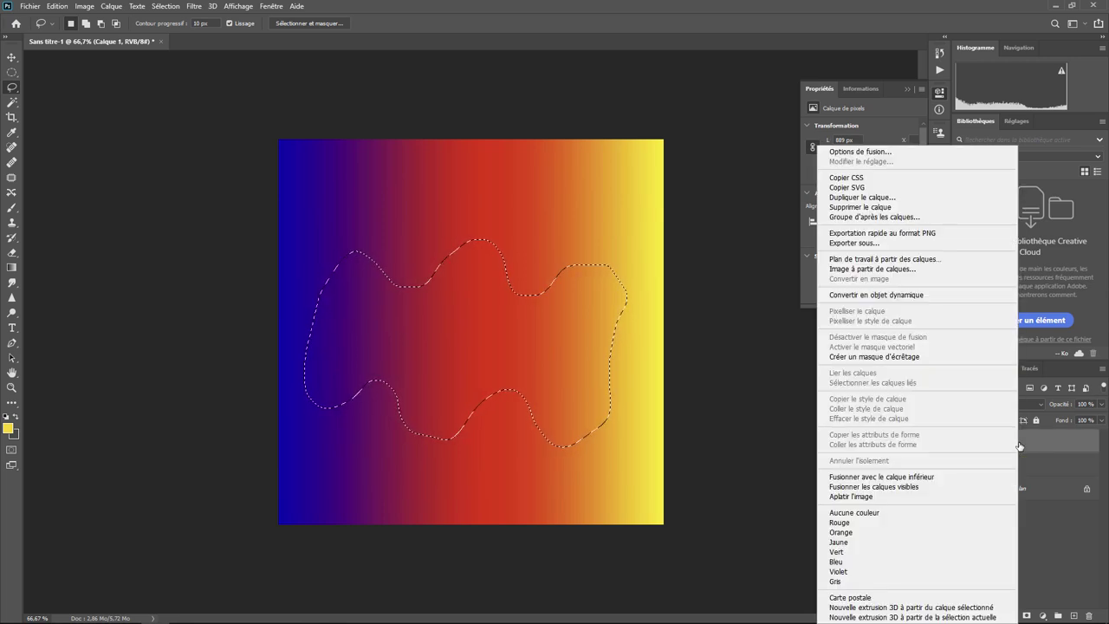
click(892, 358)
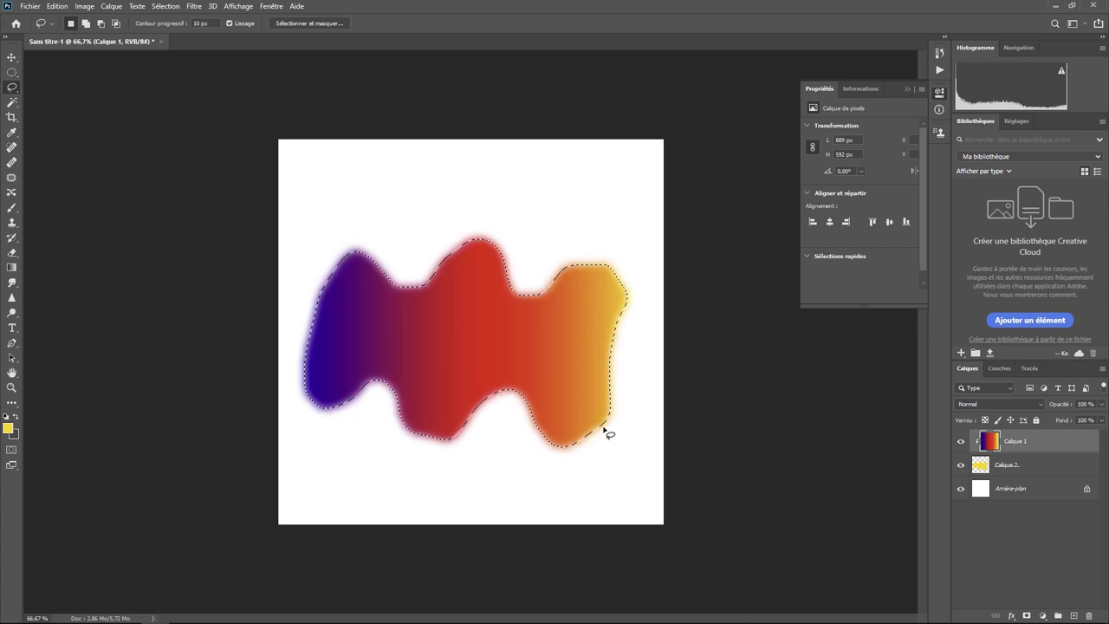
key(ctrl+d)
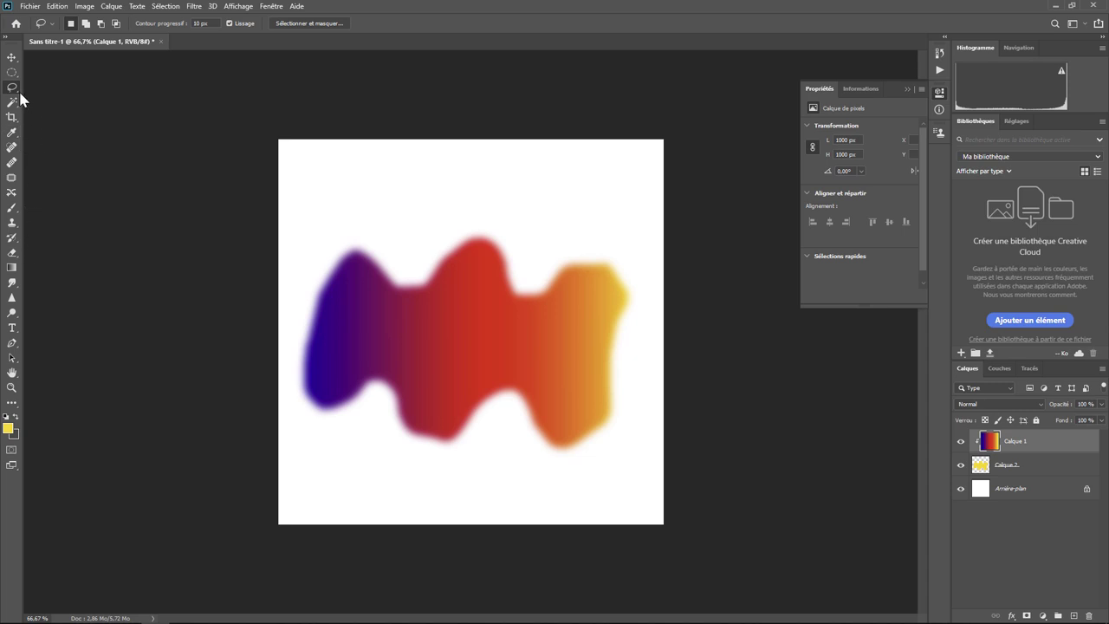
Step: Slide the clipped gradient right and back left inside the shape, then select Calque 2
click(11, 59)
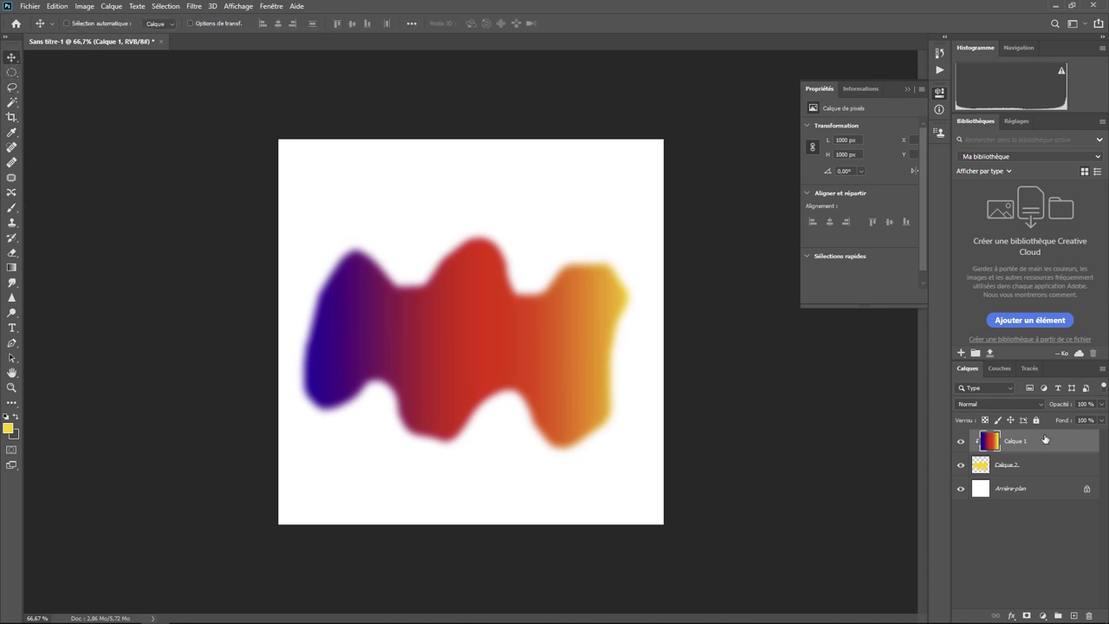
mouse_move(466, 347)
mouse_down()
mouse_move(527, 356)
mouse_move(503, 362)
mouse_up()
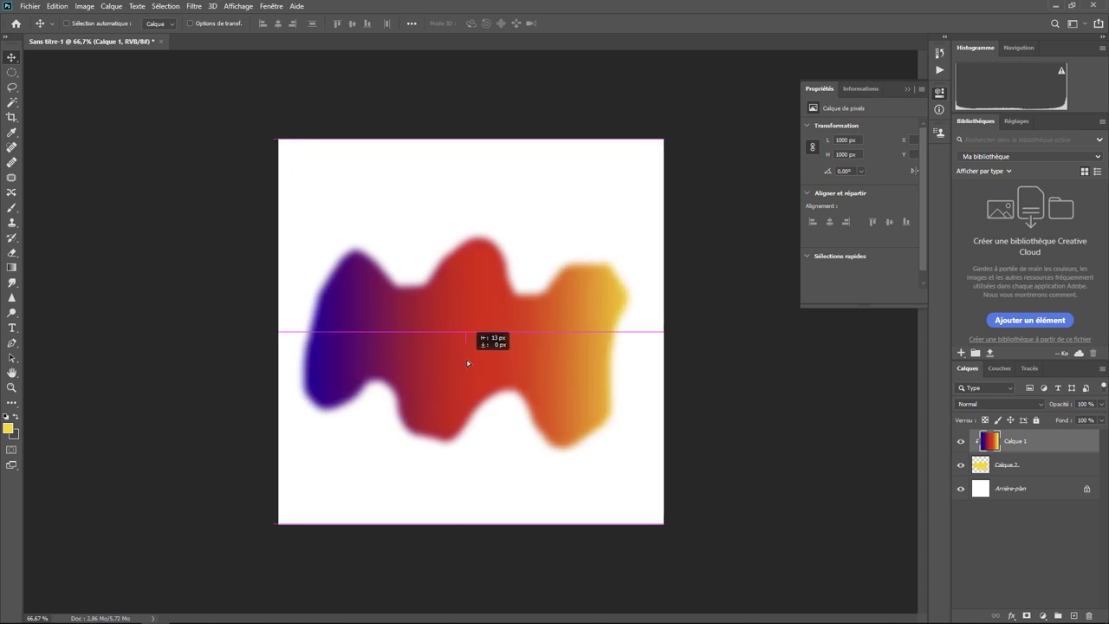
drag(503, 362, 477, 367)
click(996, 472)
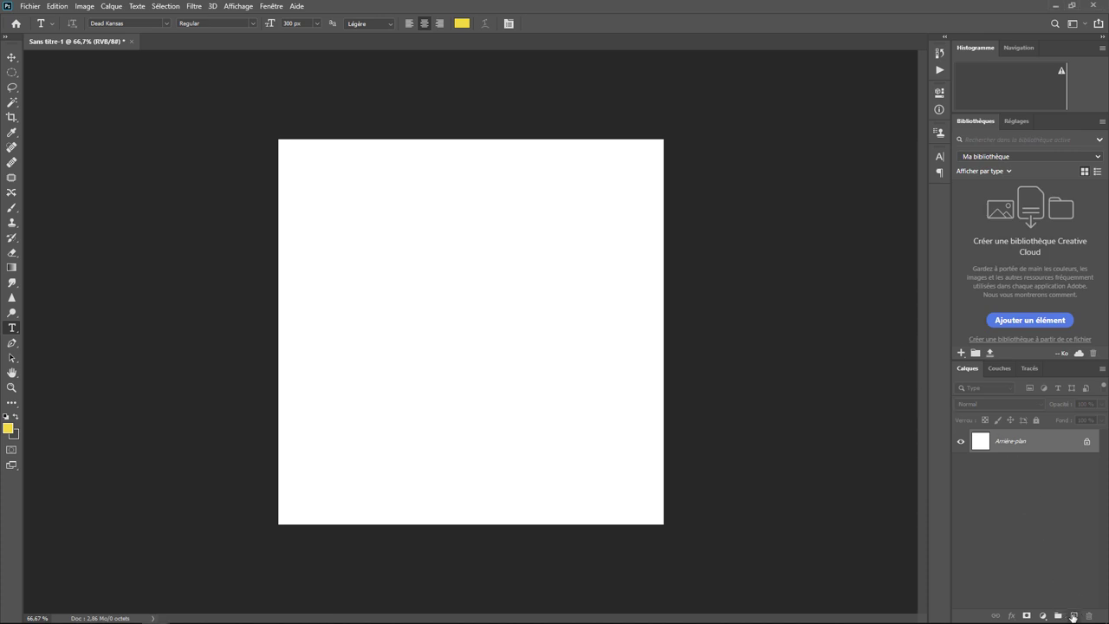
click(1073, 616)
Step: Type 'ouioui' and 'PHOTO' on two lines in a new text box
click(378, 301)
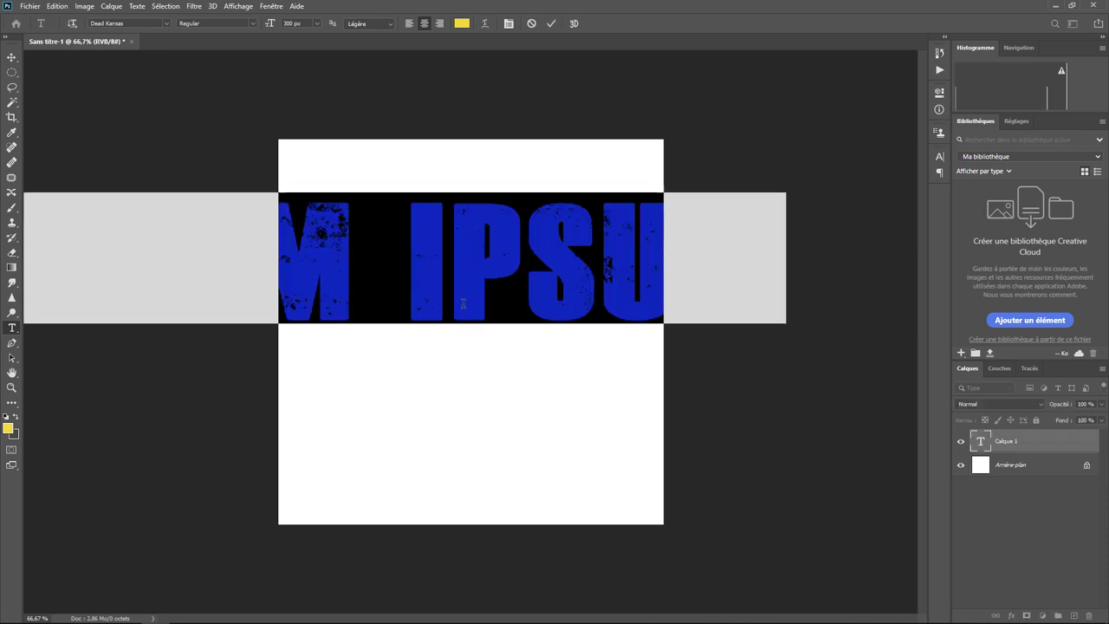
text(oui)
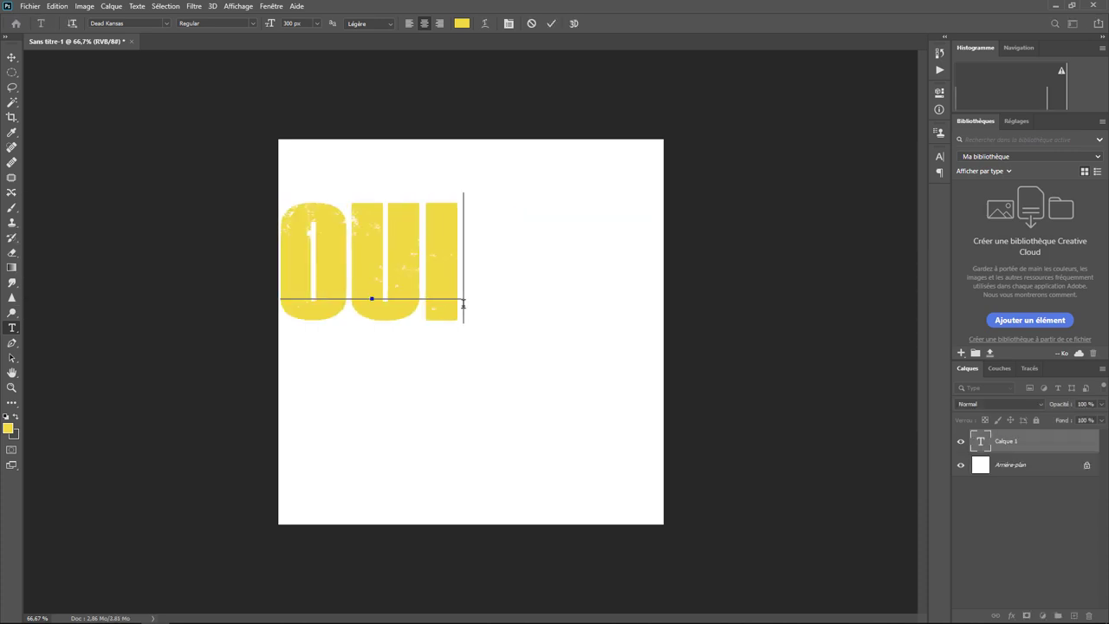
text(oui)
key(Return)
text(P)
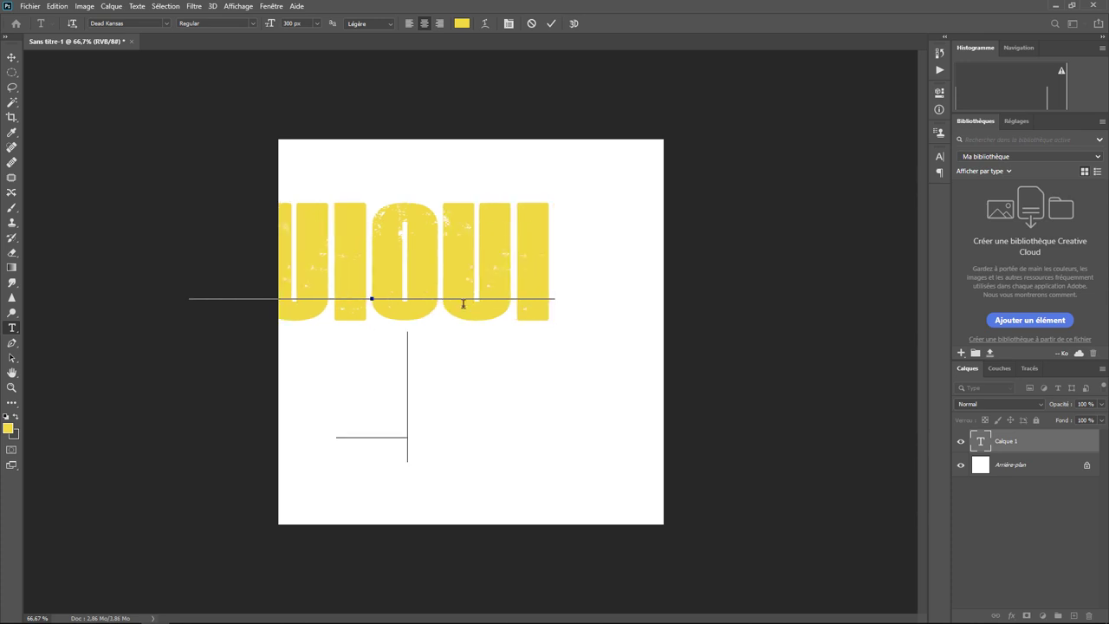
text(HOTO)
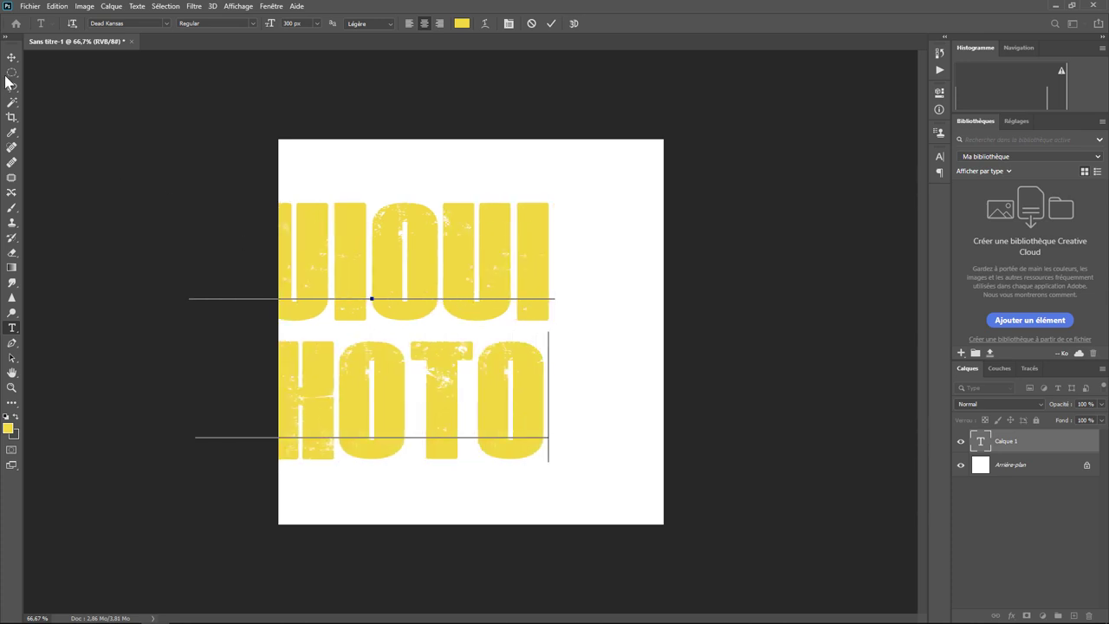
Step: Centre the OUIOUI PHOTO text on the canvas and add an empty layer above it
click(13, 57)
drag(402, 292, 486, 295)
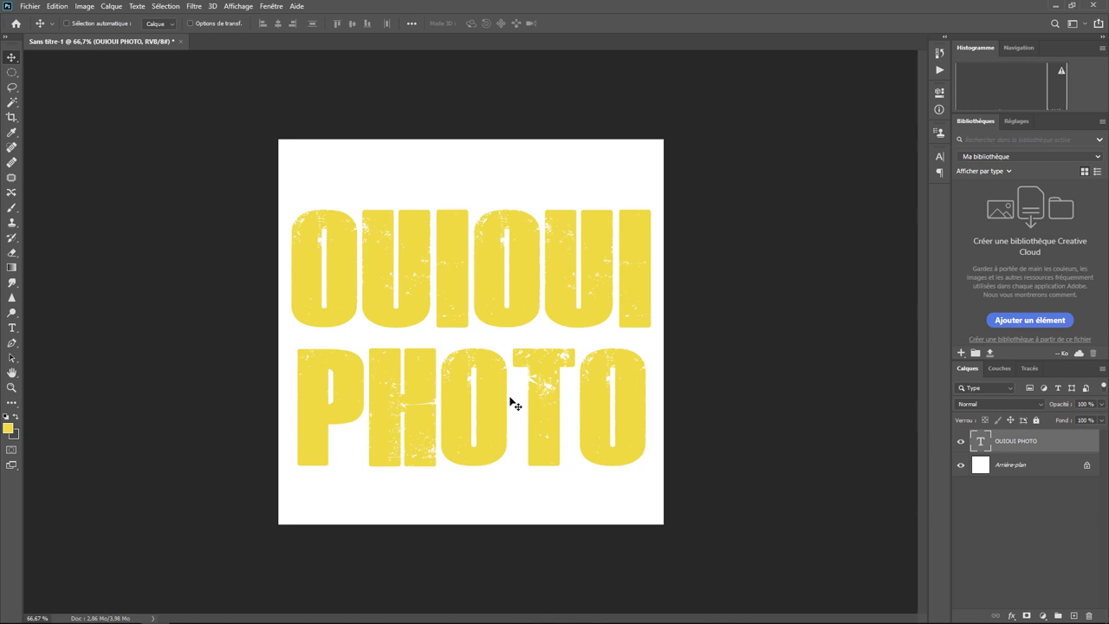
click(1074, 615)
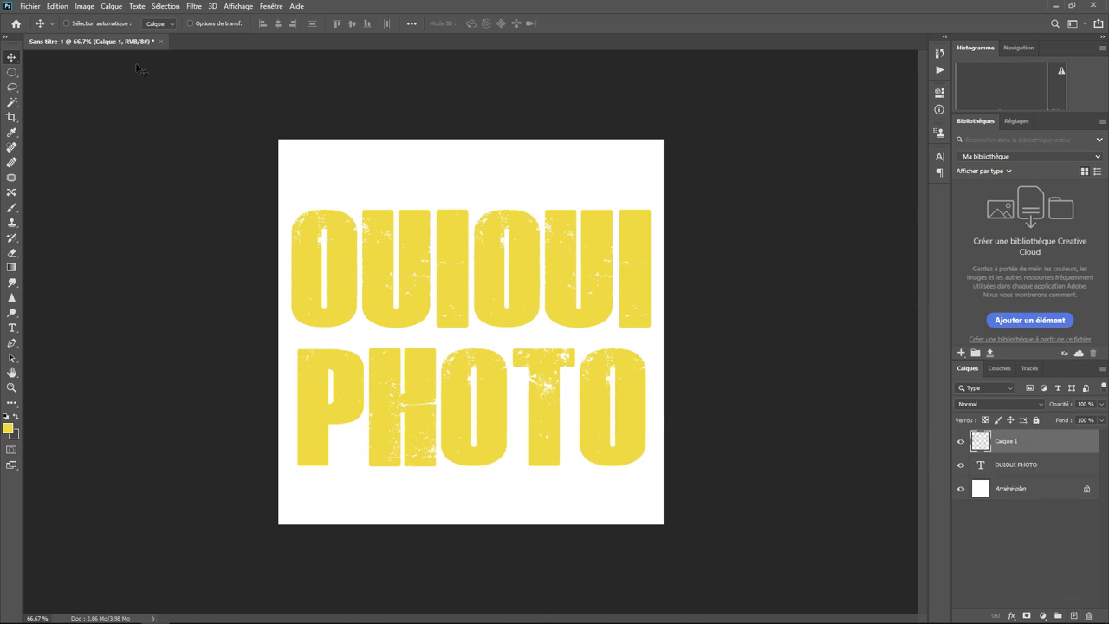
Step: Drag a radial blue-red-yellow gradient on Calque 1 and clip it to the OUIOUI PHOTO text
click(14, 269)
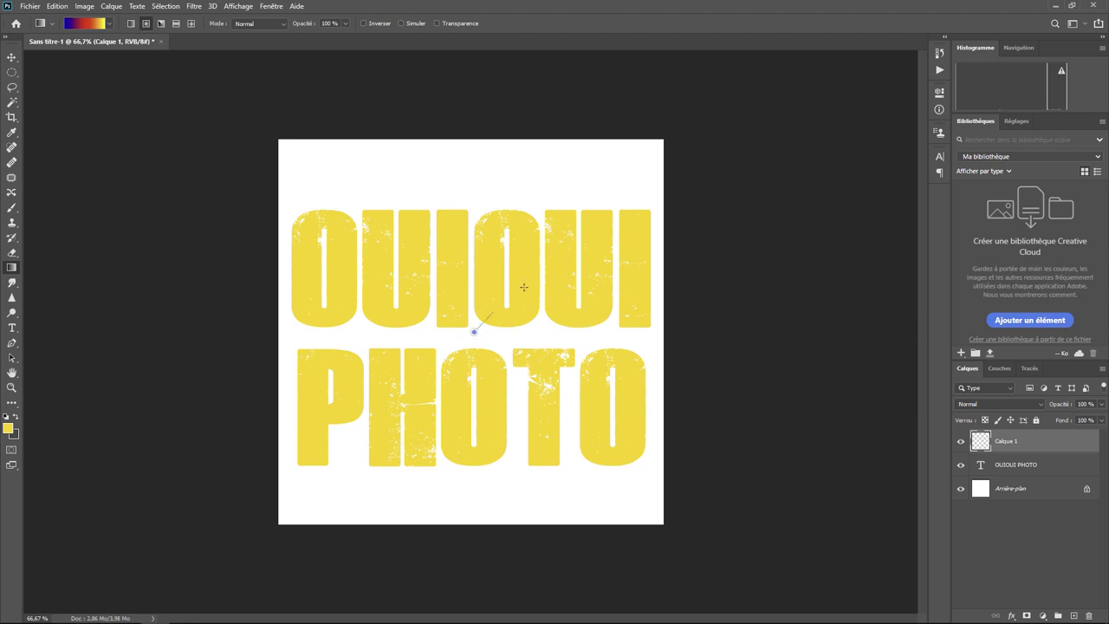
drag(474, 332, 667, 136)
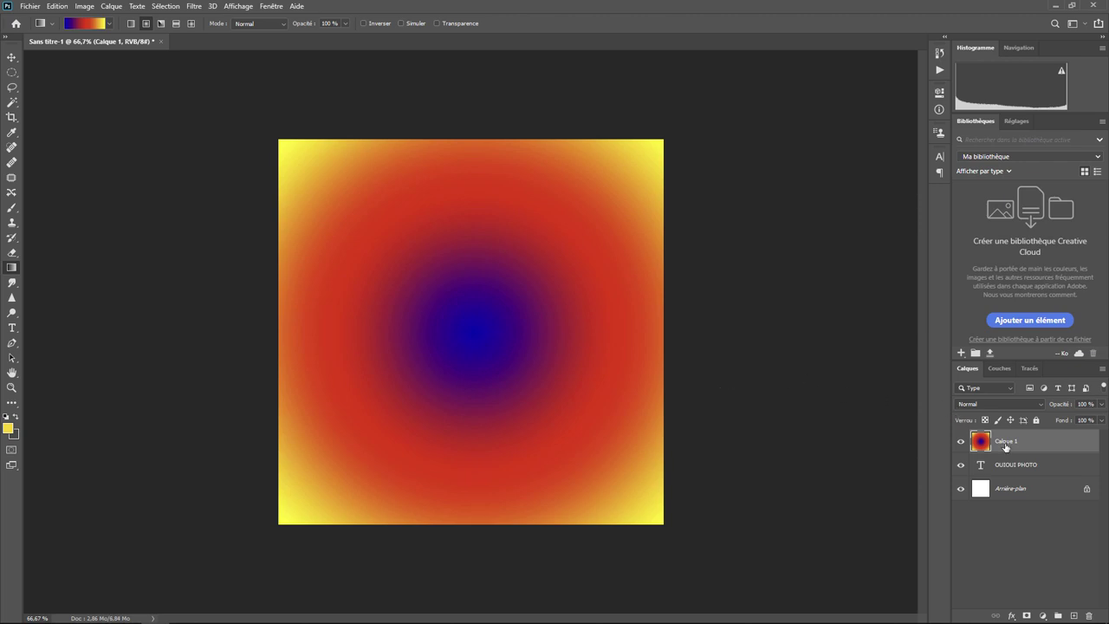
right_click(1006, 442)
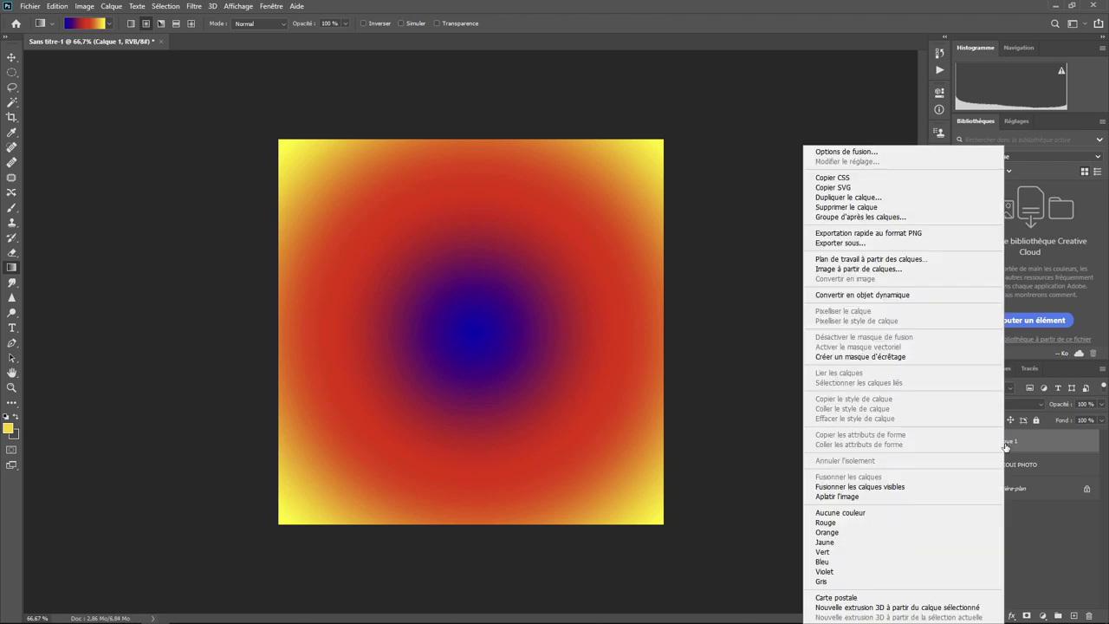
click(888, 356)
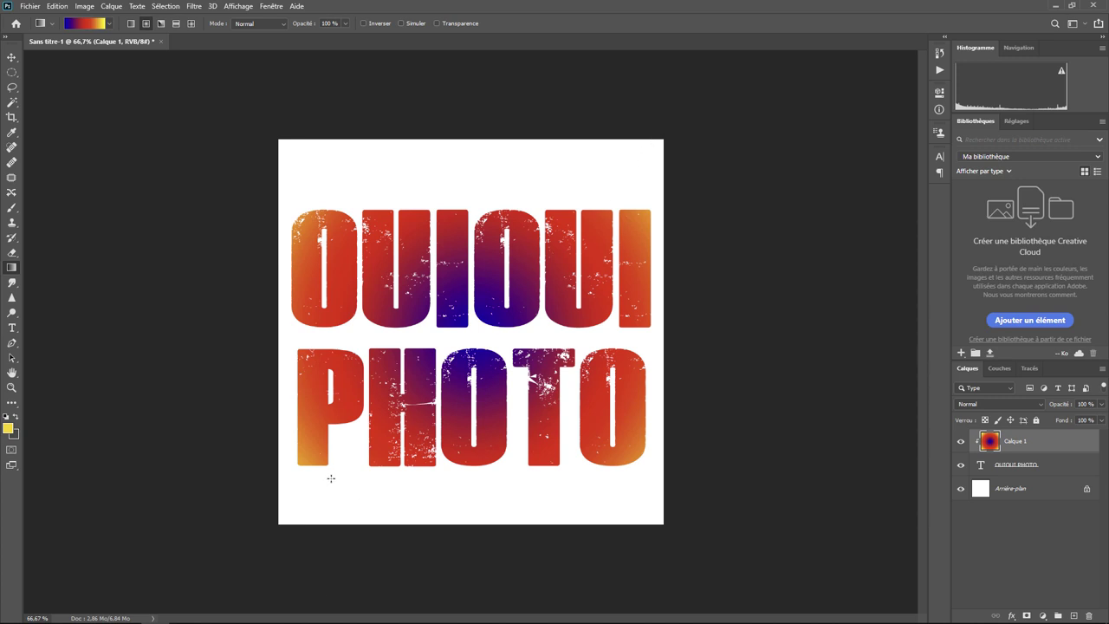
Step: Shift the gradient down within the lettering, then nudge the OUIOUI PHOTO text layer slightly
click(11, 59)
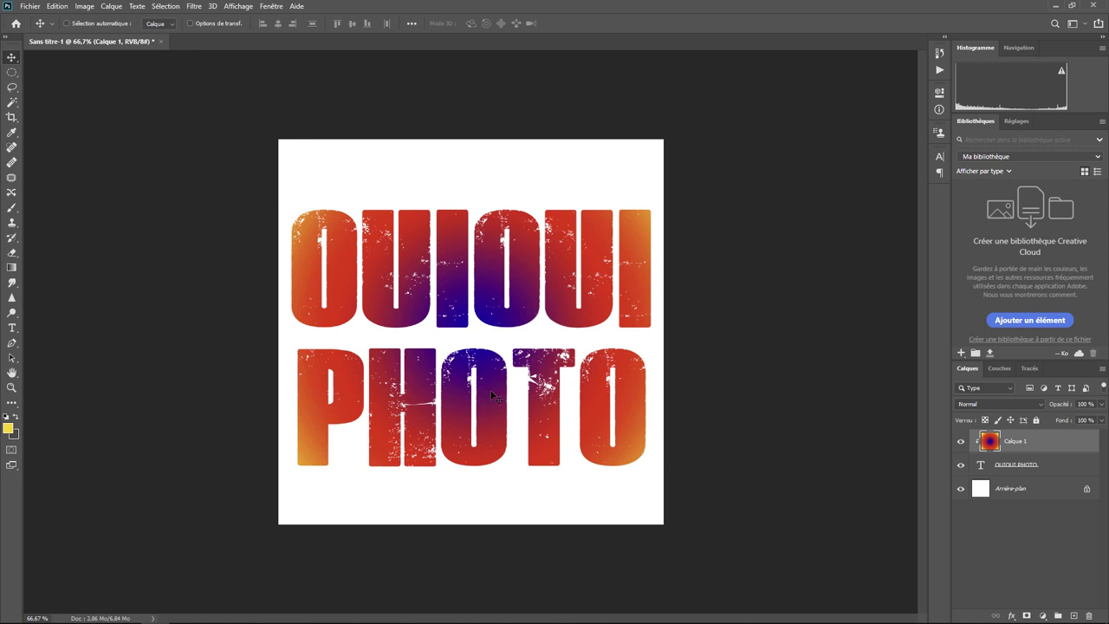
mouse_move(492, 398)
mouse_down()
mouse_move(490, 370)
mouse_move(487, 386)
mouse_up()
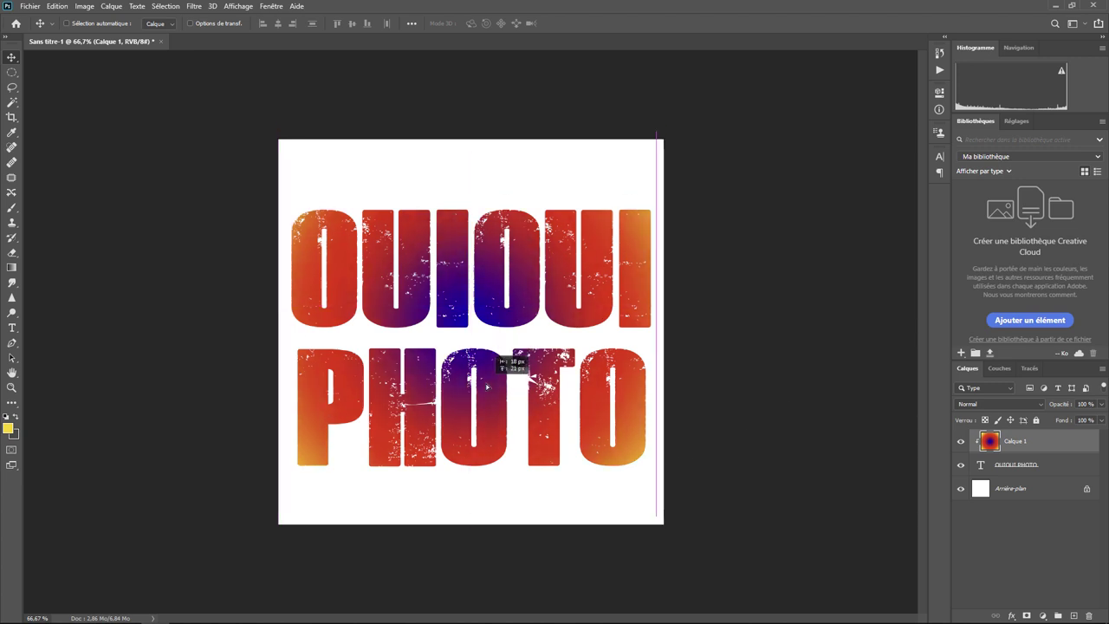
mouse_move(474, 345)
mouse_down()
mouse_move(474, 403)
mouse_move(474, 365)
mouse_up()
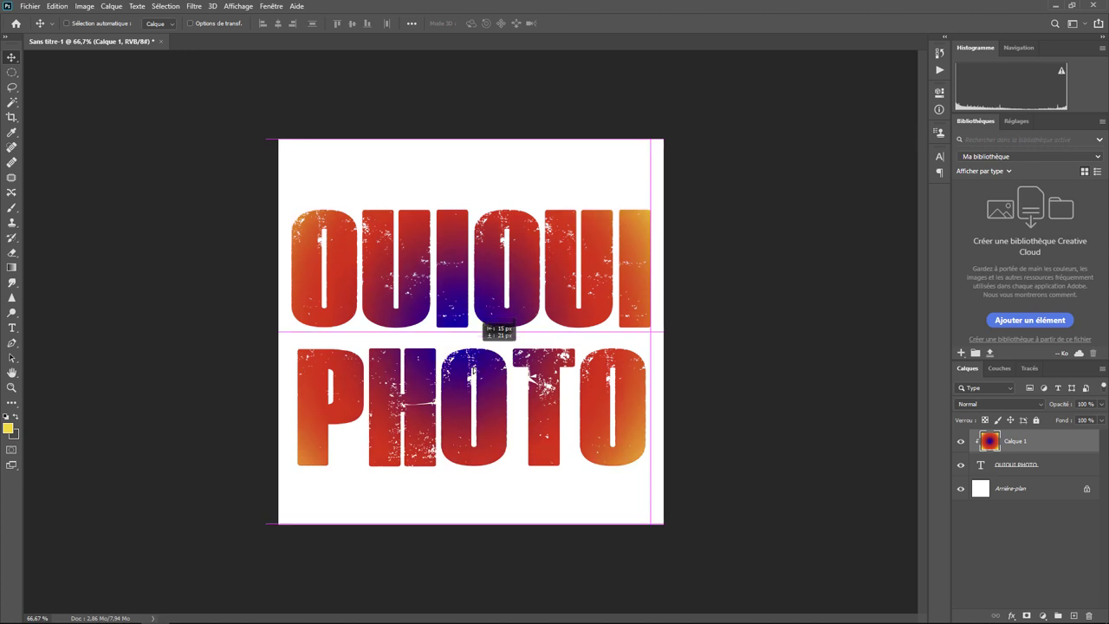
drag(475, 351, 474, 327)
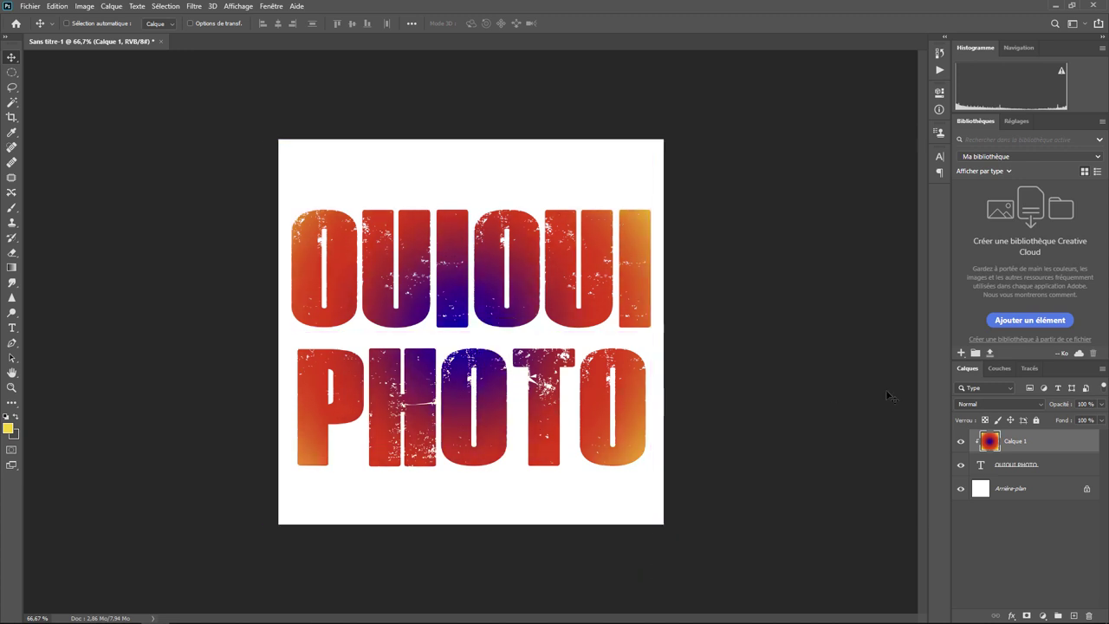
click(1031, 465)
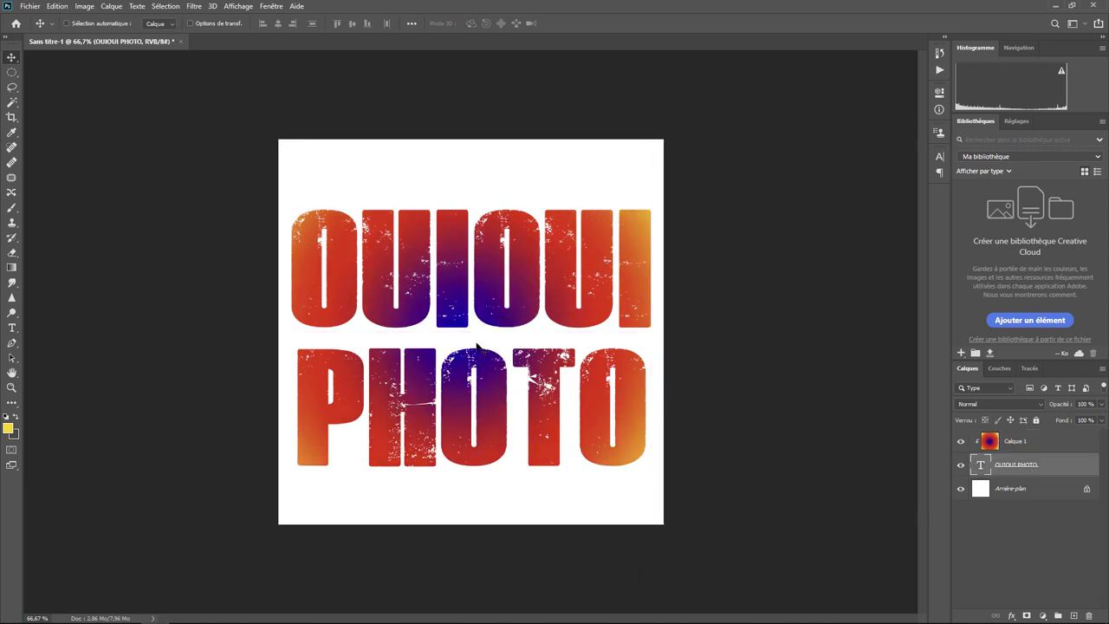
mouse_move(480, 349)
mouse_down()
mouse_move(478, 386)
mouse_move(474, 299)
mouse_up()
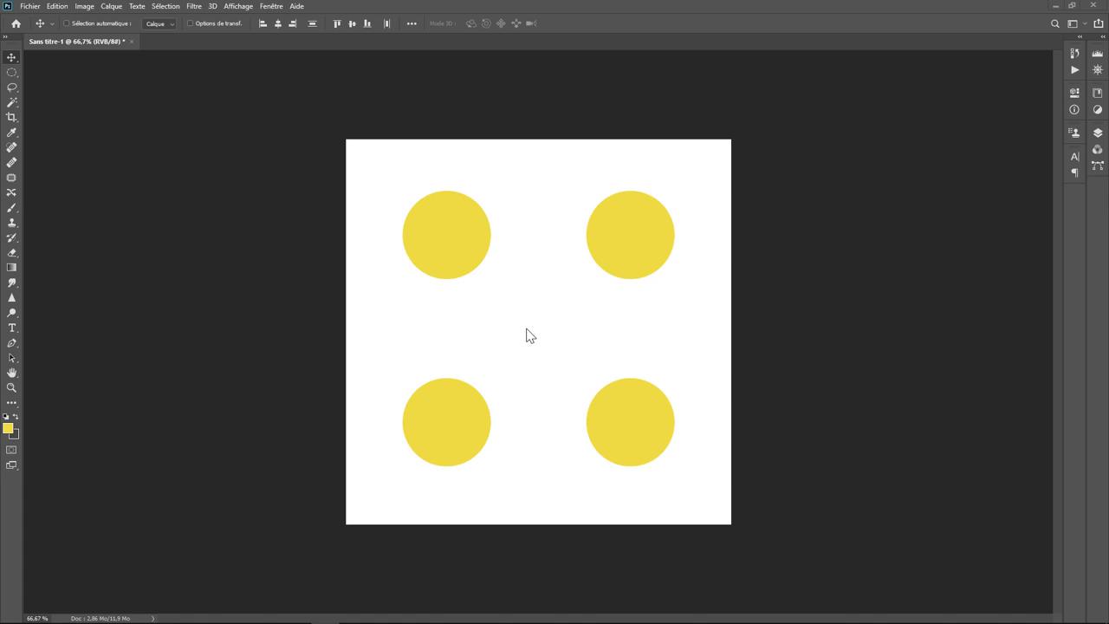
Step: Reveal the Layers panel with F7 and select only the Calque 3 circle layer
key(F7)
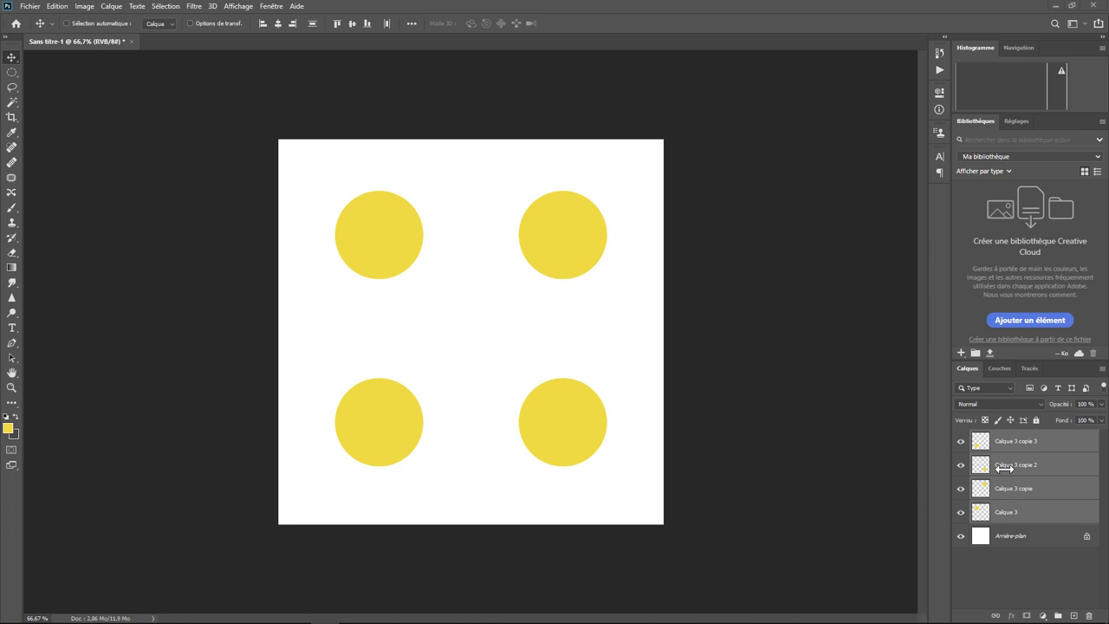
click(1018, 534)
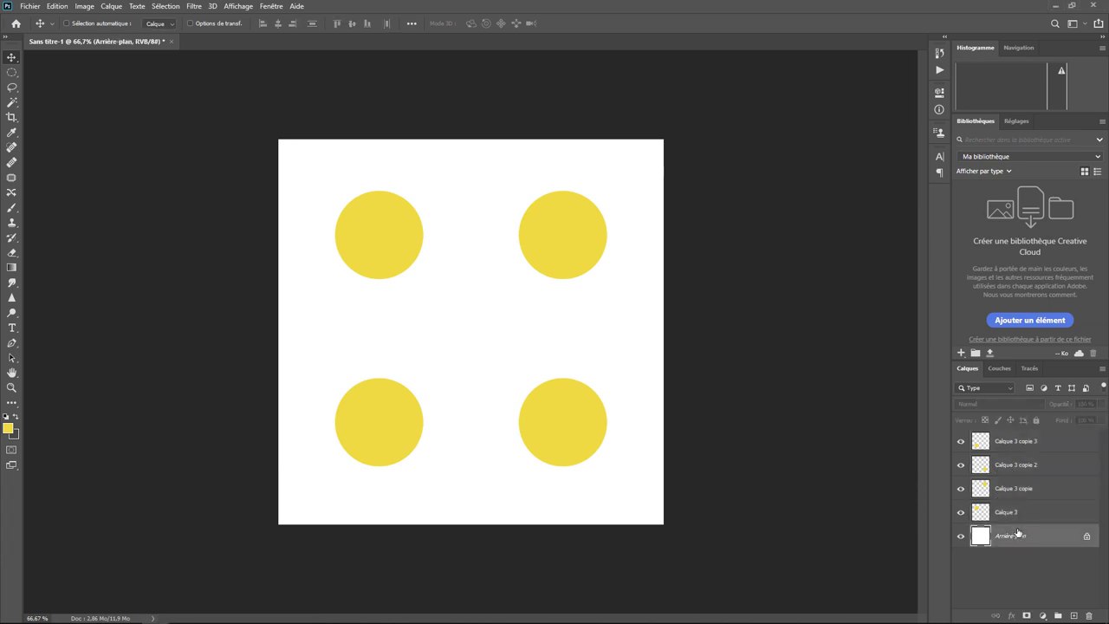
click(1014, 518)
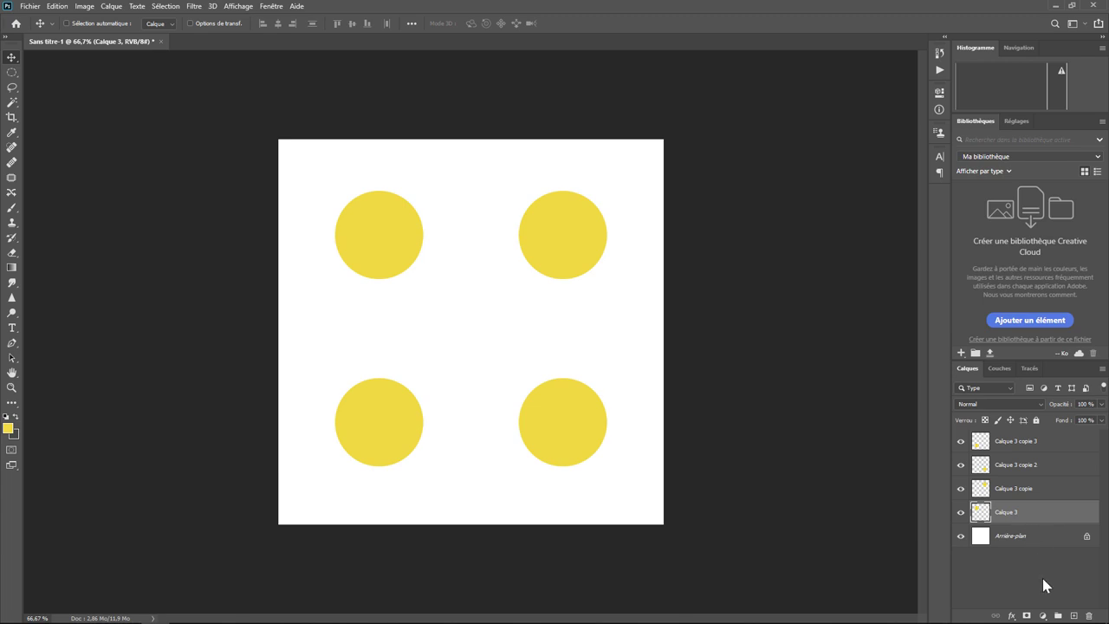
Step: Add an Exposition layer clipped to Calque 3 at -1.29, then select Calque 3 copie
click(1042, 615)
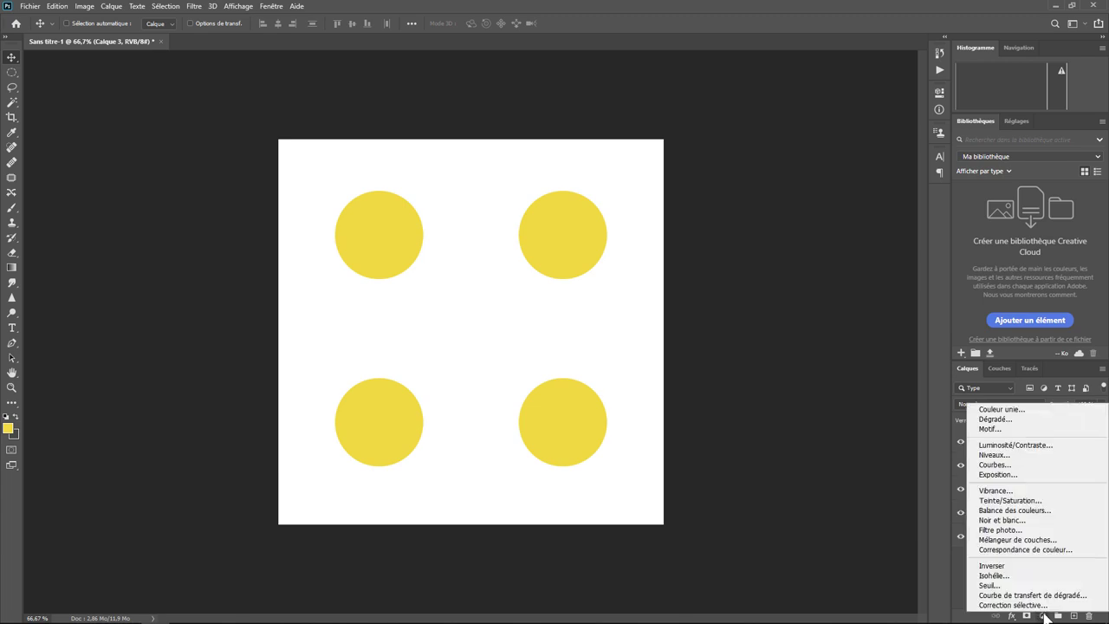
click(1012, 475)
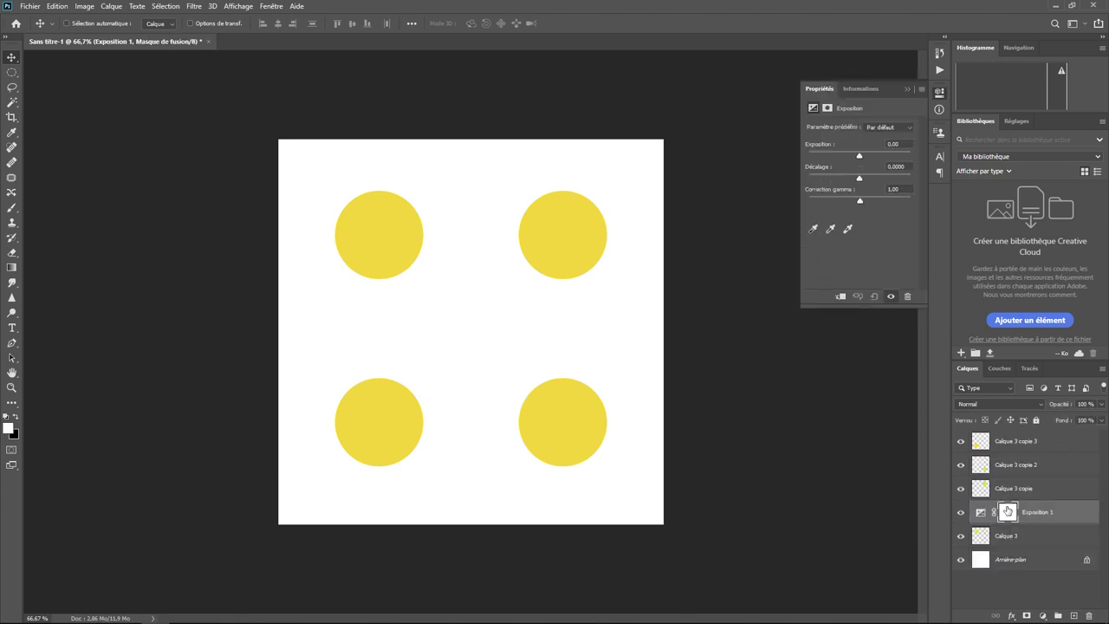
right_click(1045, 513)
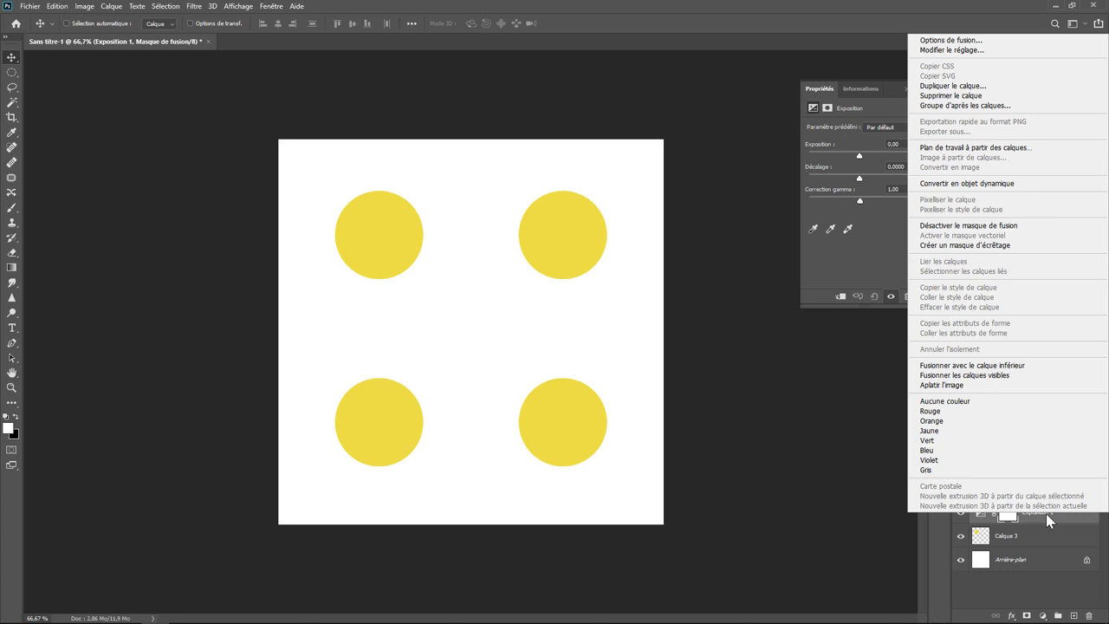
click(986, 246)
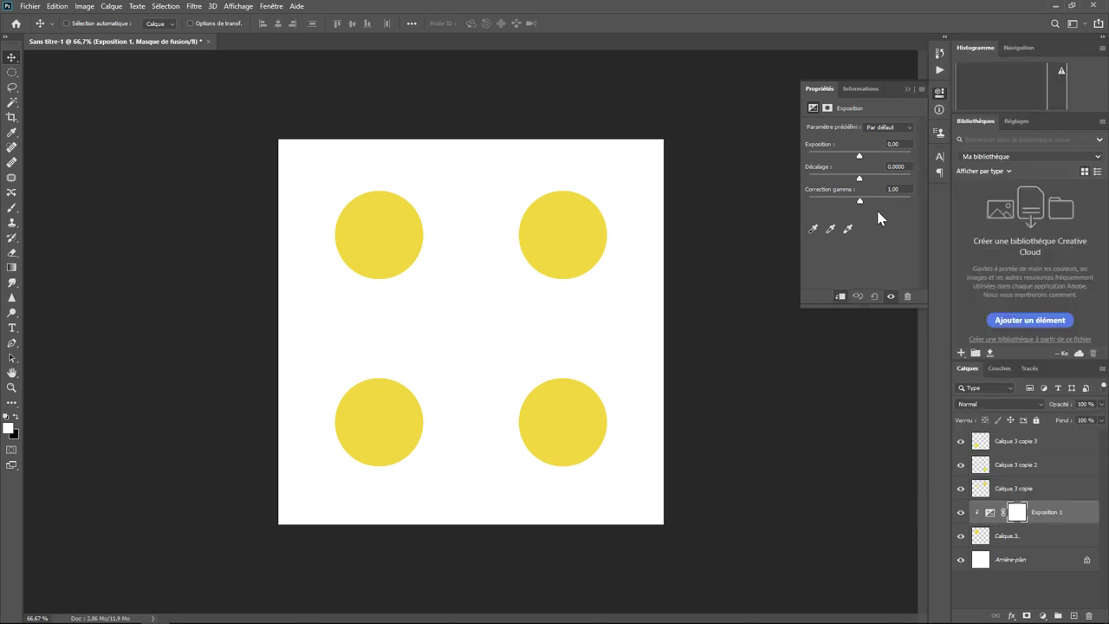
mouse_move(854, 158)
mouse_down()
mouse_move(835, 162)
mouse_move(863, 164)
mouse_move(849, 165)
mouse_up()
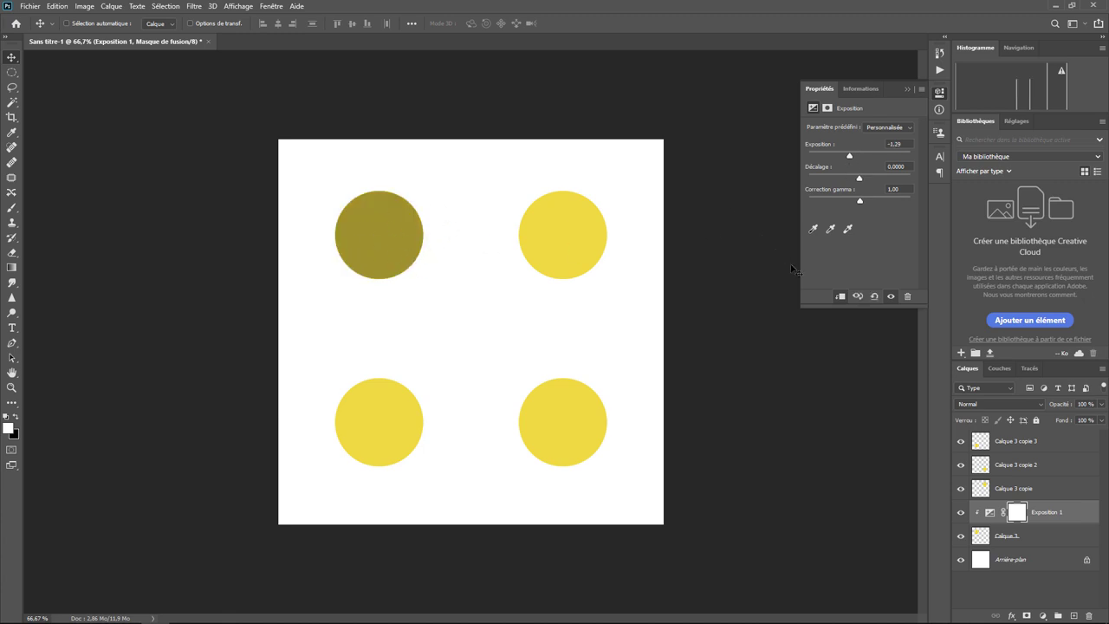
click(1005, 492)
Step: Add an Exposure adjustment, Exposition 2, clipped to the Calque 3 copie circle layer
click(1045, 617)
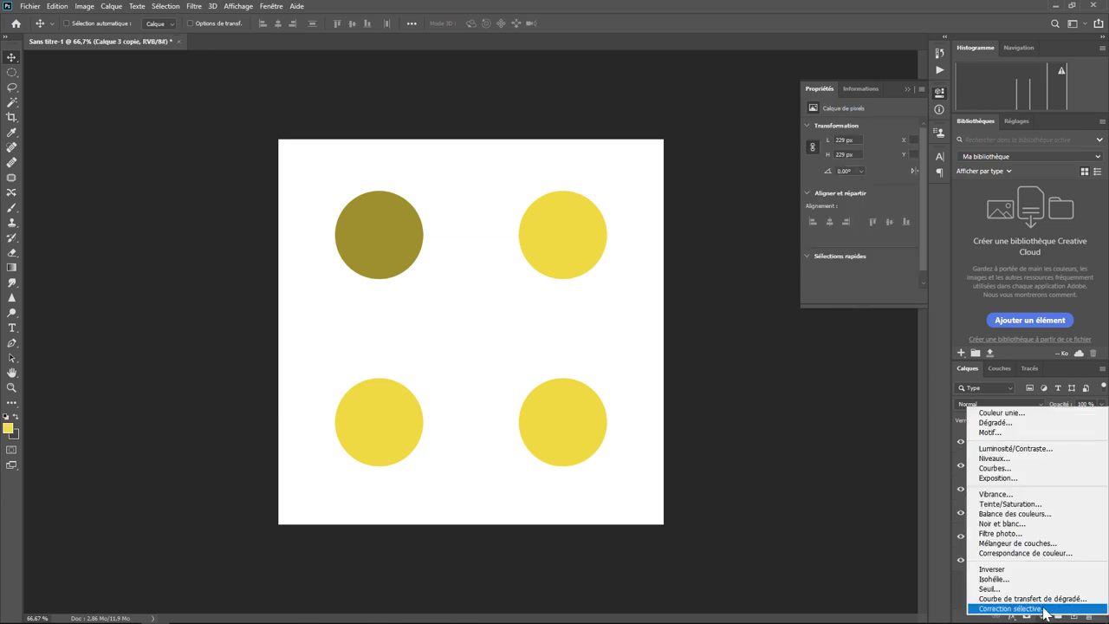
click(1017, 479)
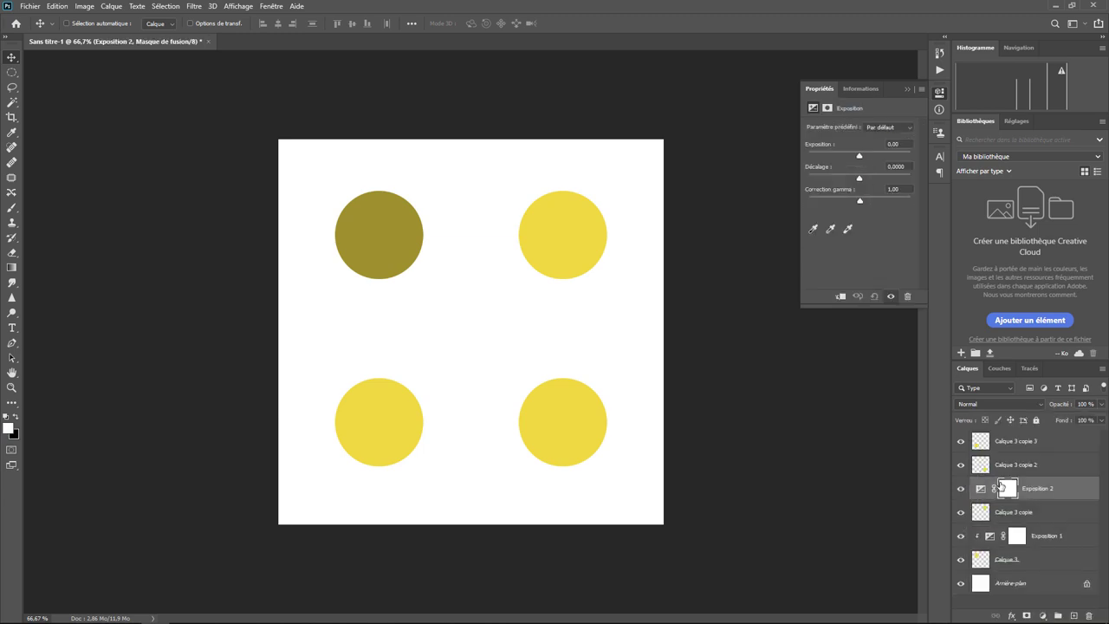
right_click(1062, 490)
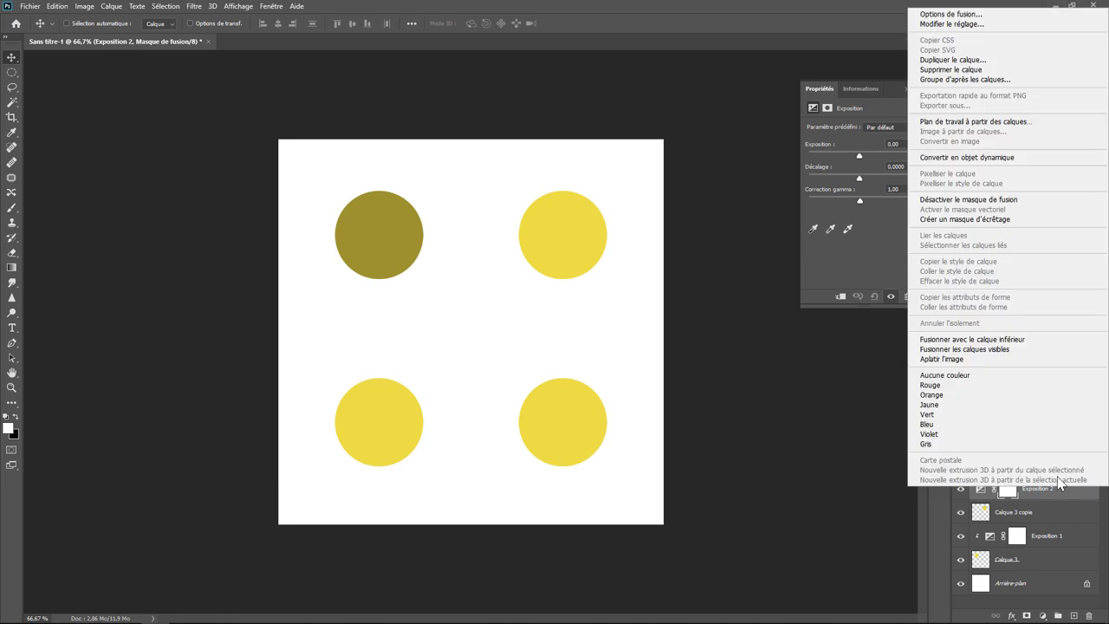
click(970, 219)
Step: Add Exposition 3 above Calque 3 copie 2 and clip it to that circle
click(1009, 468)
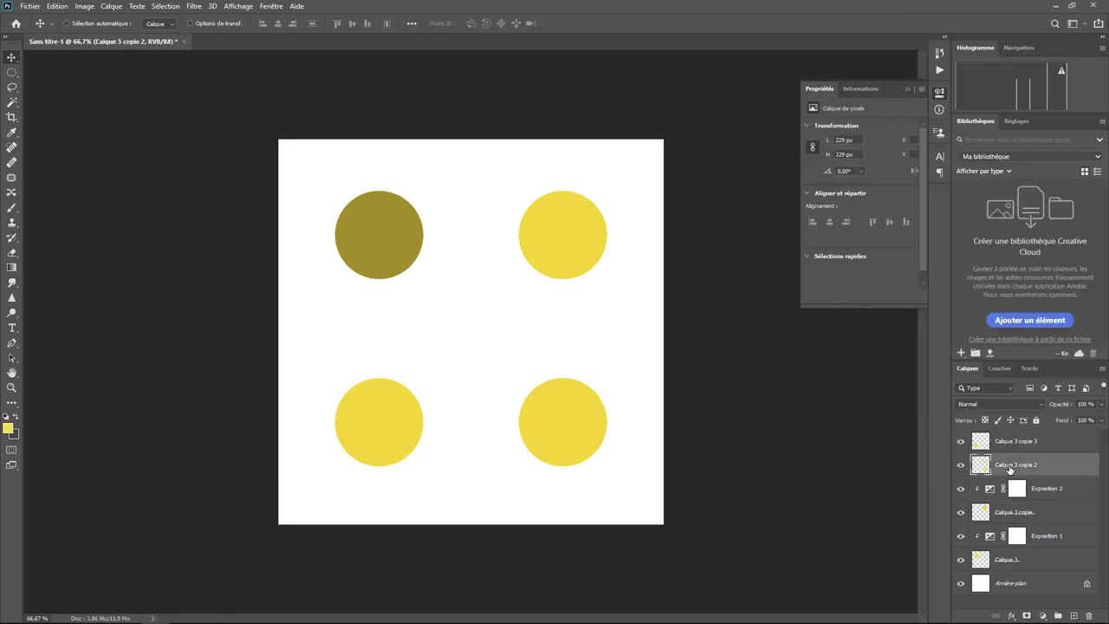
click(1043, 615)
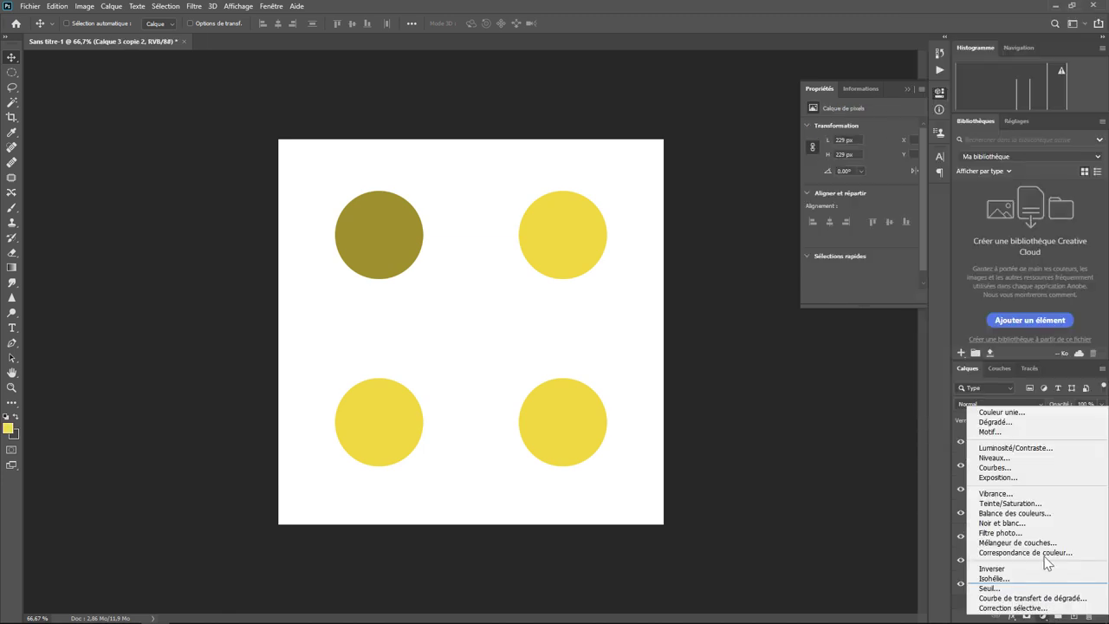
click(1018, 478)
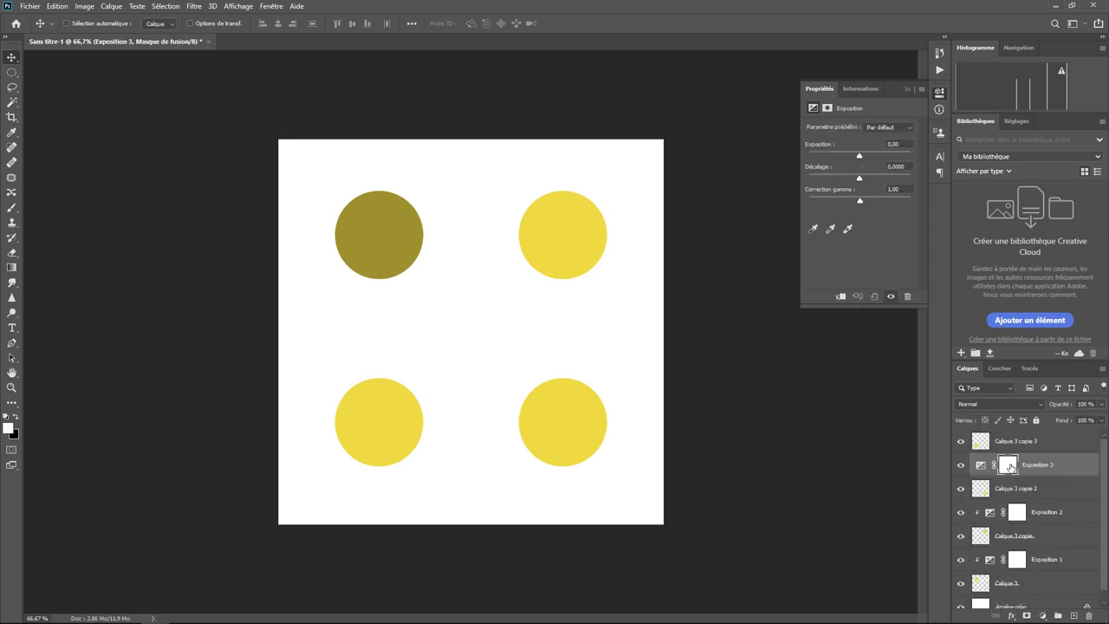
right_click(1050, 466)
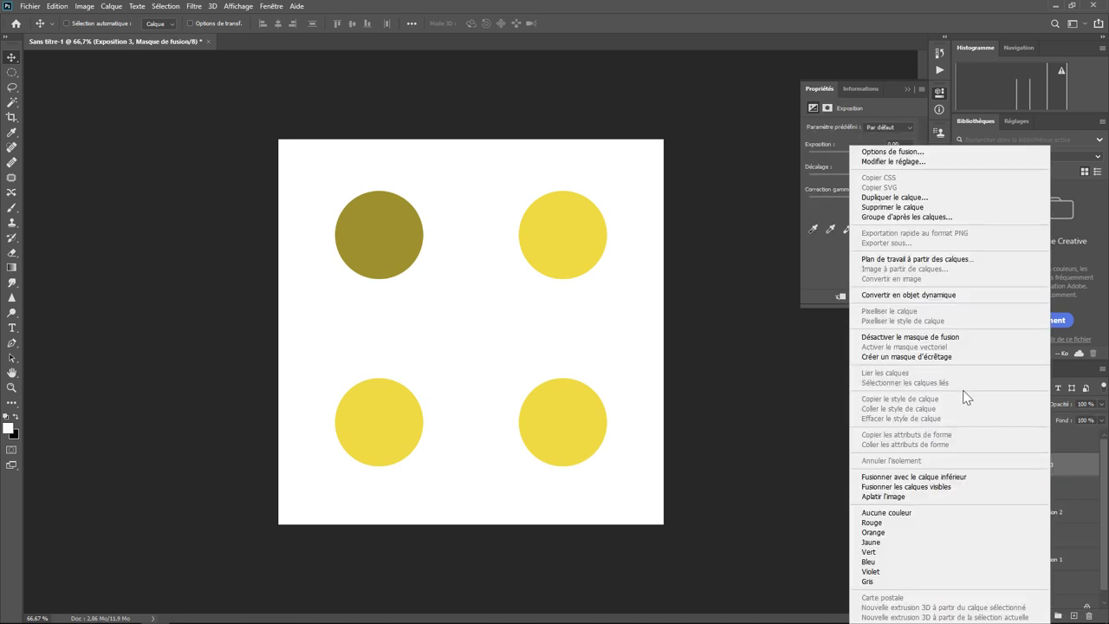
click(944, 356)
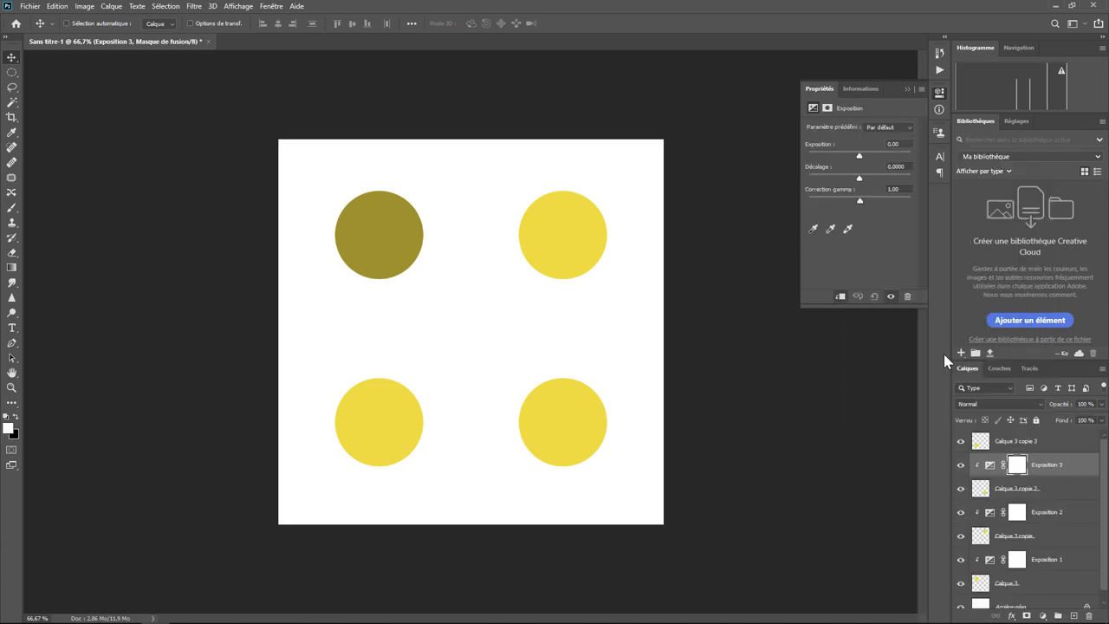
Step: Add Exposition 4 clipped to the Calque 3 copie 3 circle, with its exposure settings targeted
click(1007, 442)
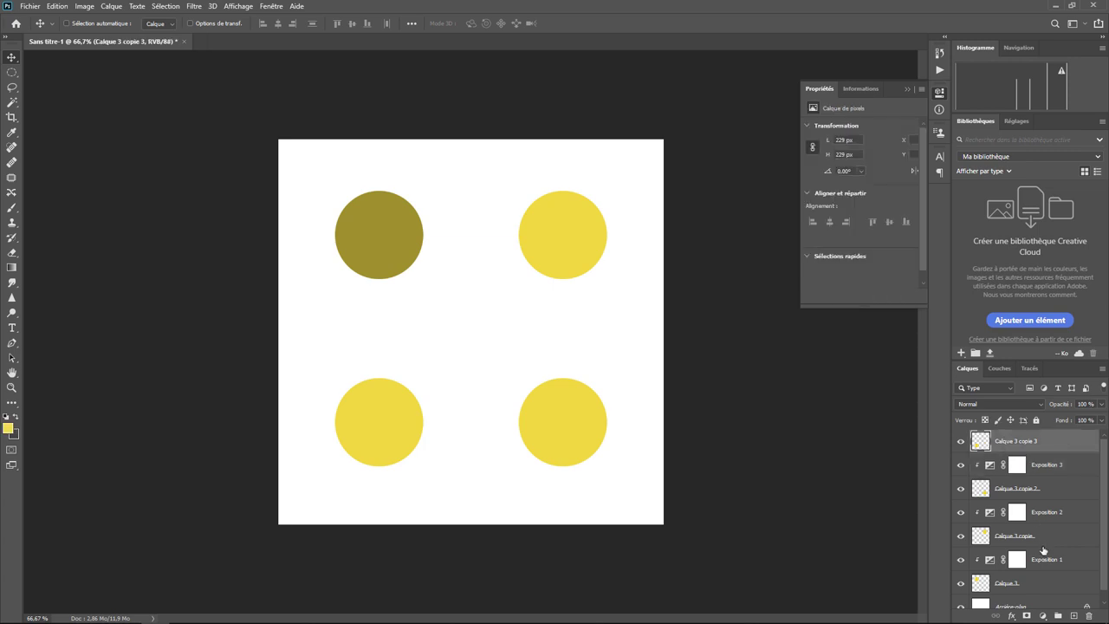
click(1042, 615)
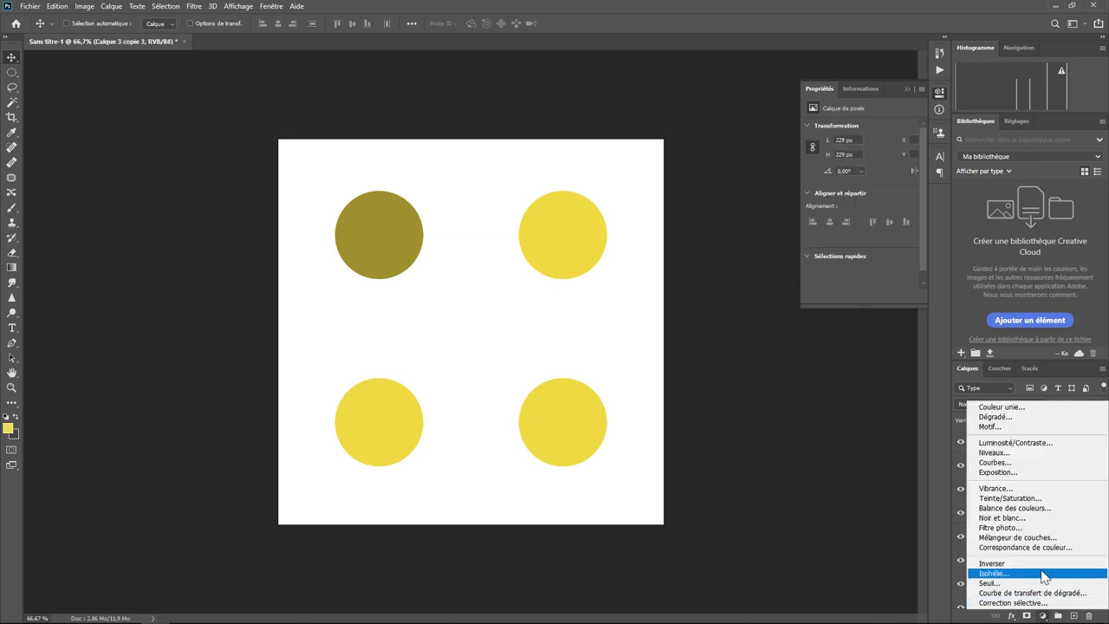
click(1011, 474)
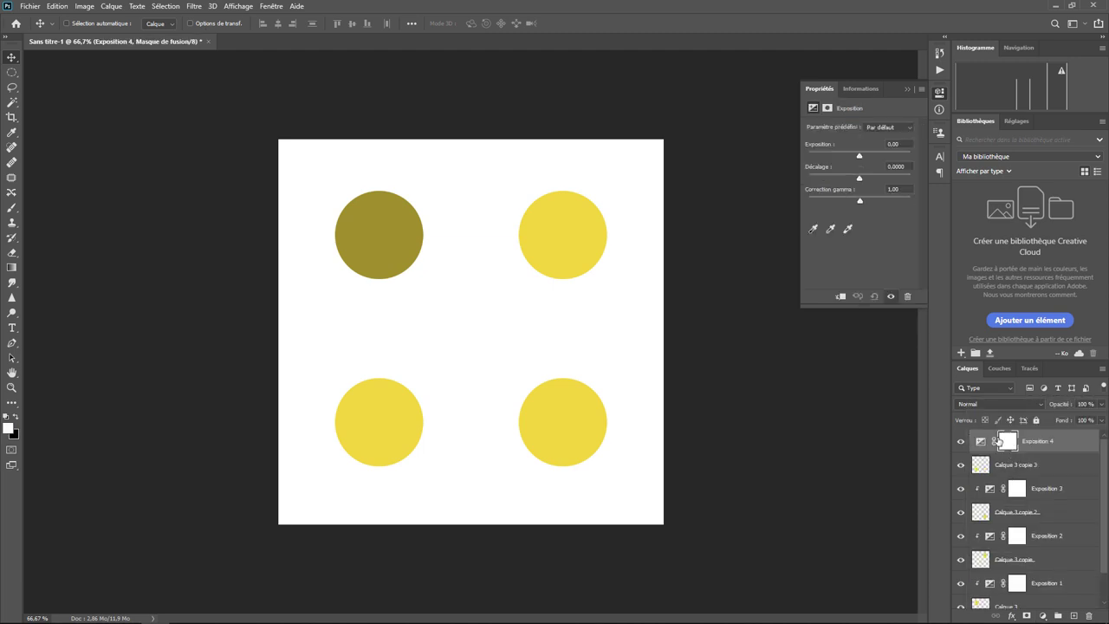
right_click(1043, 442)
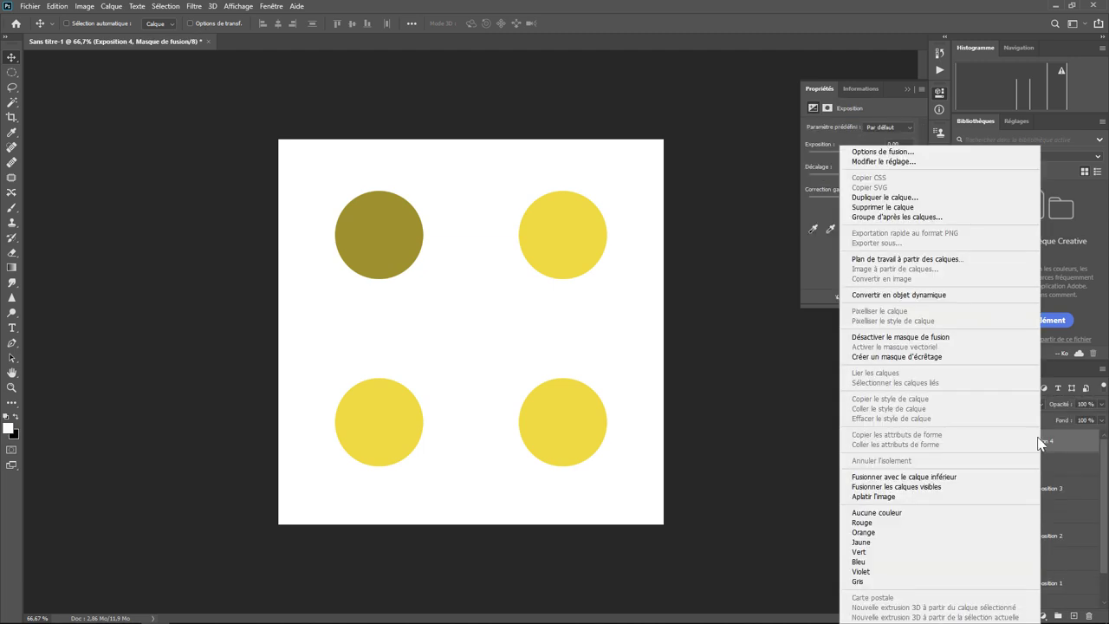
click(944, 357)
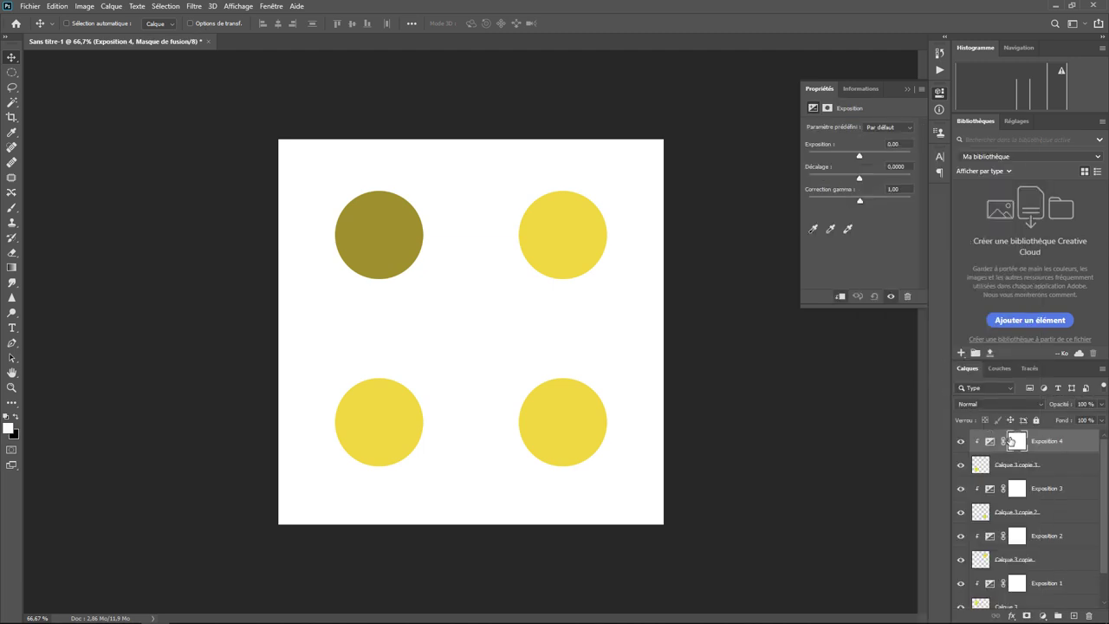
click(990, 441)
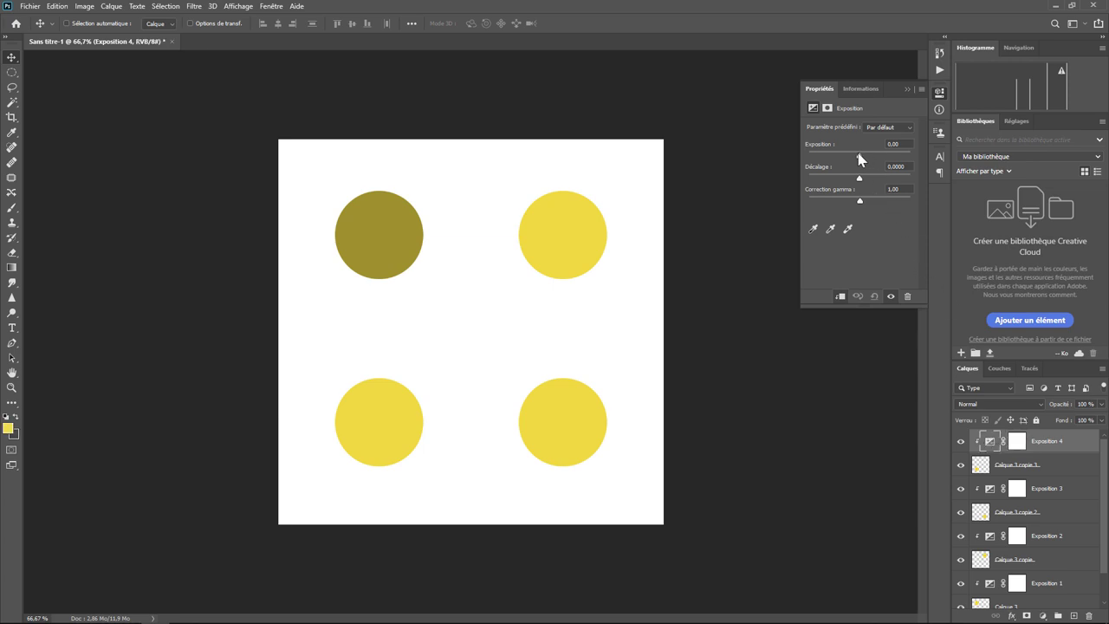
Step: Set Exposition 4 to -2,12, Exposition 3 to -0,91 and Exposition 2 to -0,06
drag(858, 156, 844, 156)
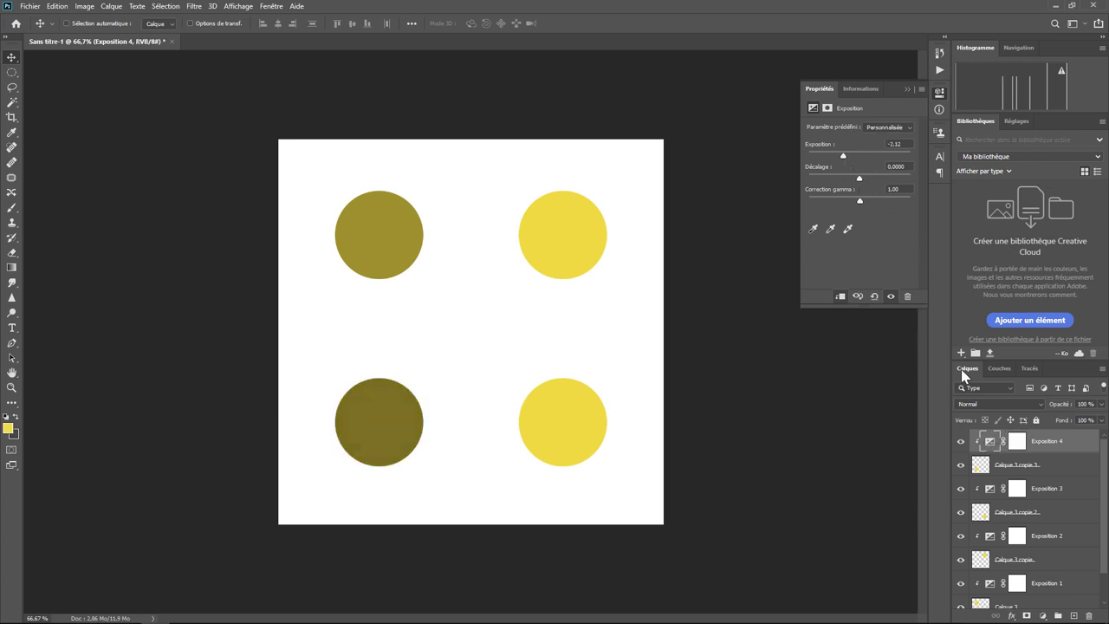
click(990, 489)
mouse_move(859, 156)
mouse_down()
mouse_move(835, 156)
mouse_move(851, 156)
mouse_up()
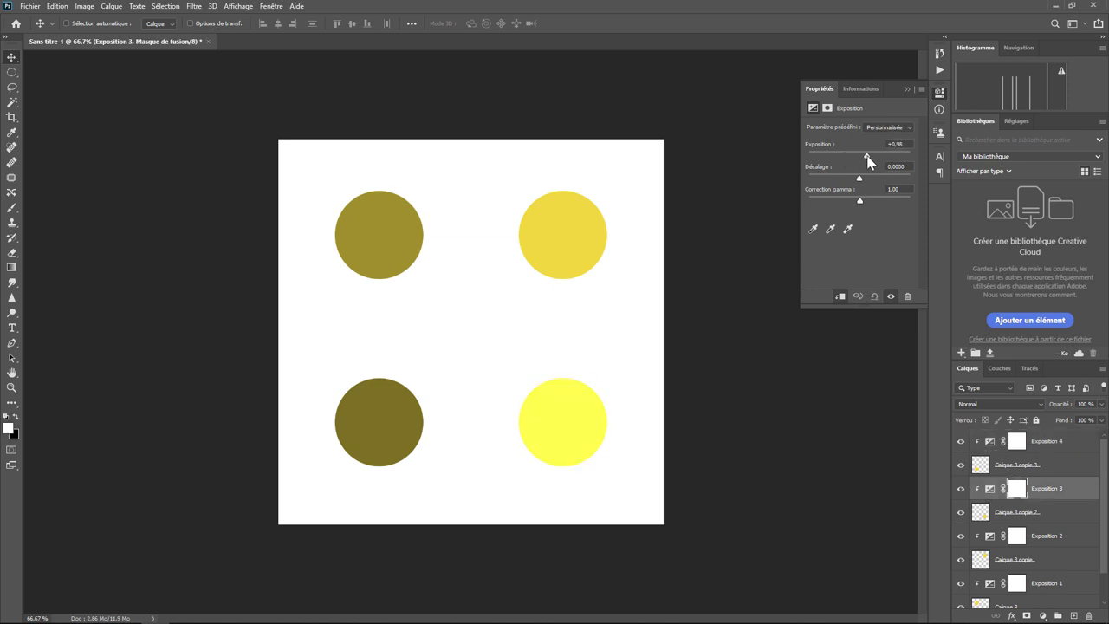
click(989, 536)
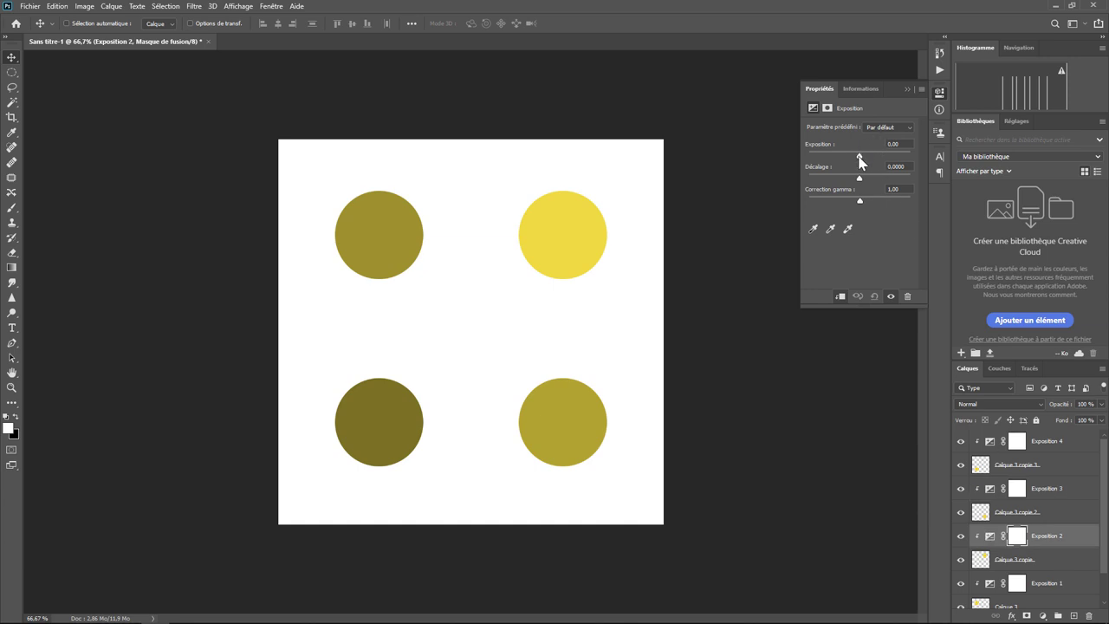
mouse_move(860, 161)
mouse_down()
mouse_move(839, 156)
mouse_move(866, 158)
mouse_move(859, 165)
mouse_up()
Step: Select the top circles' layers, Calque 3 and Exposition 1, together
drag(1105, 471, 1097, 508)
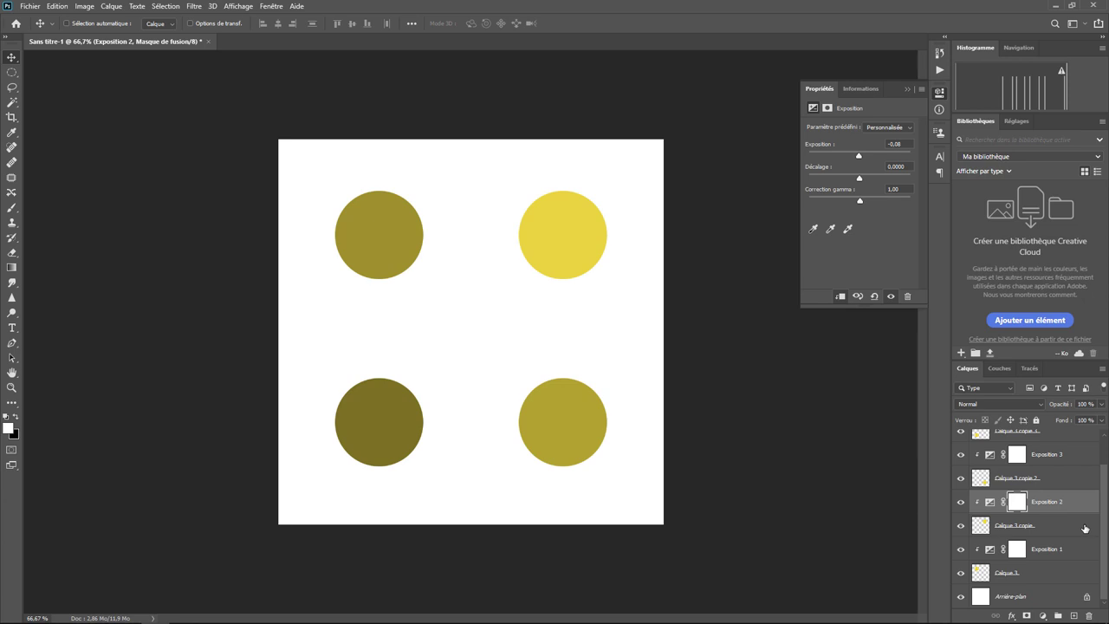
click(1009, 574)
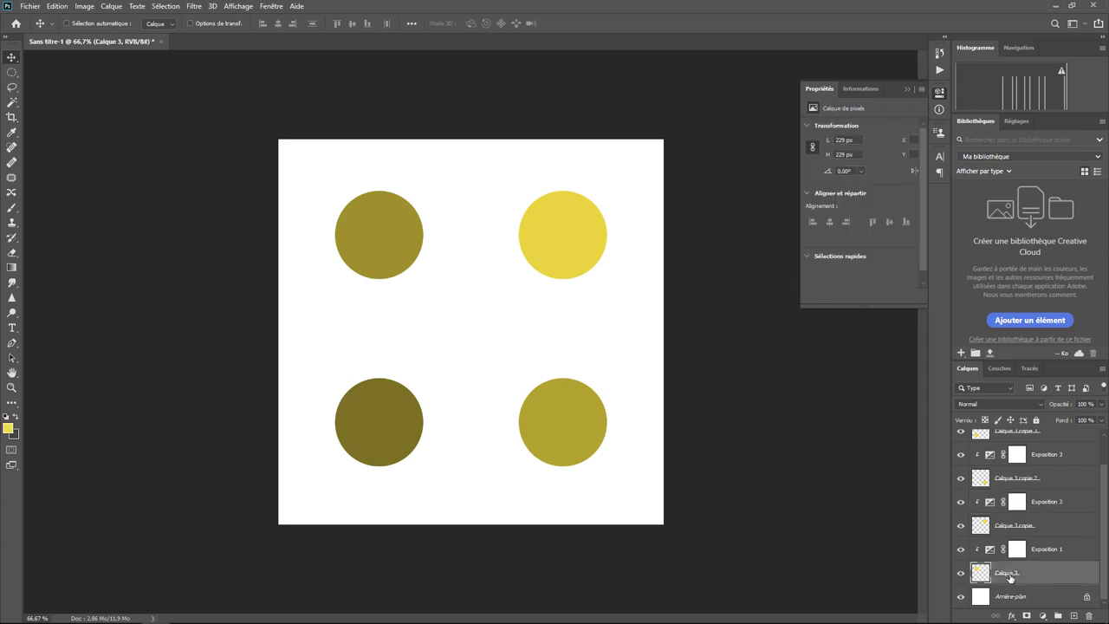
ctrl+click(1047, 550)
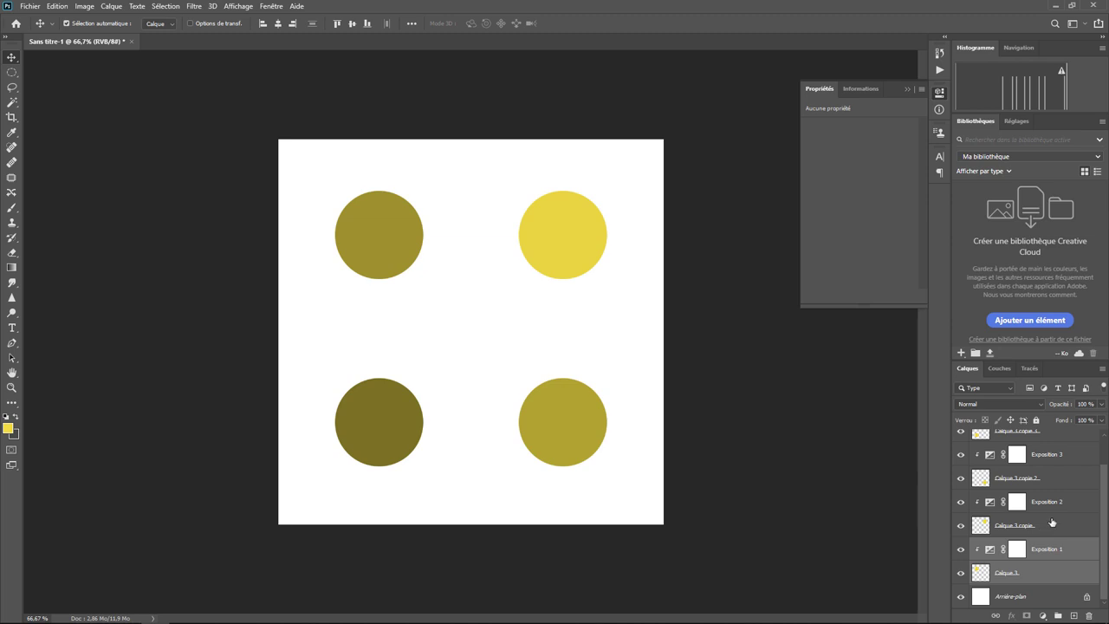
Step: Group Calque 3, Exposition 1, Calque 3 copie and Exposition 2 into a group named En Haut
shift+click(1044, 530)
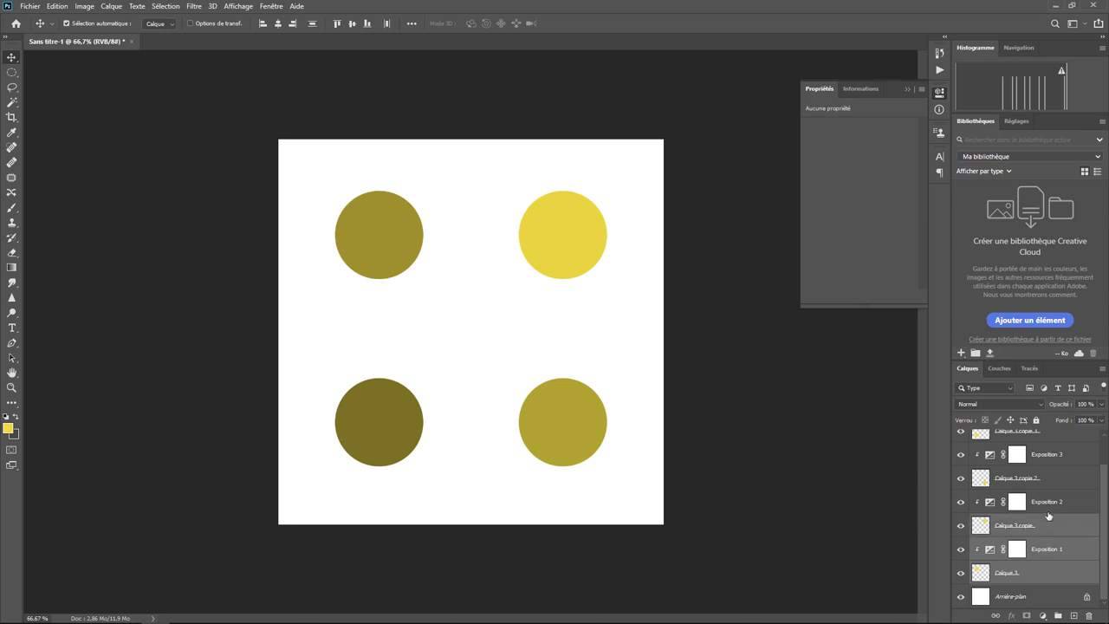
shift+click(1041, 508)
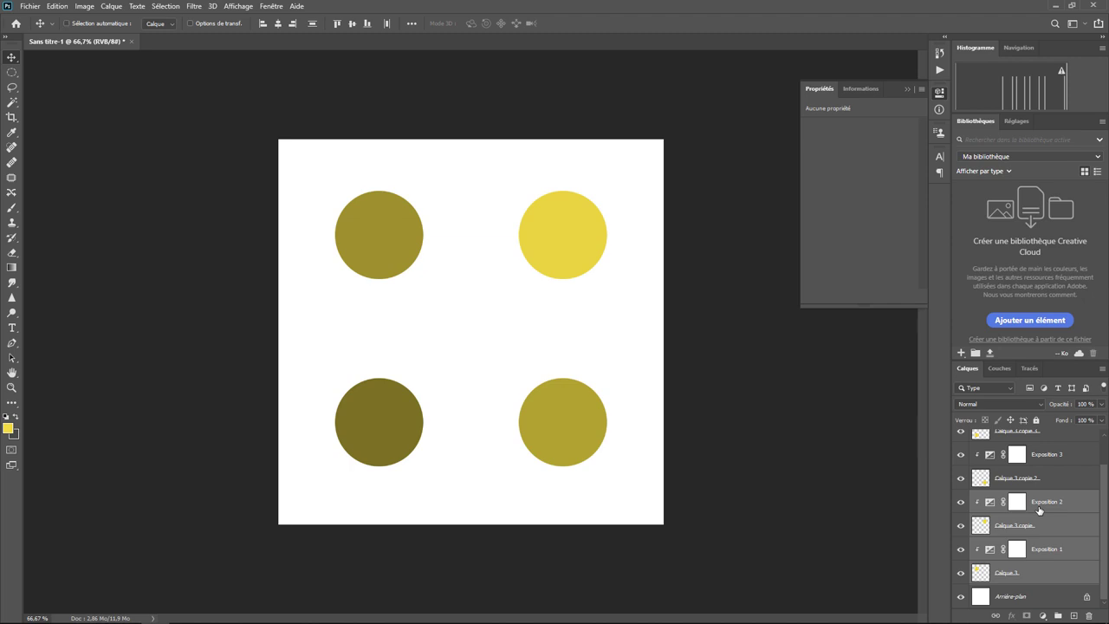
right_click(1042, 506)
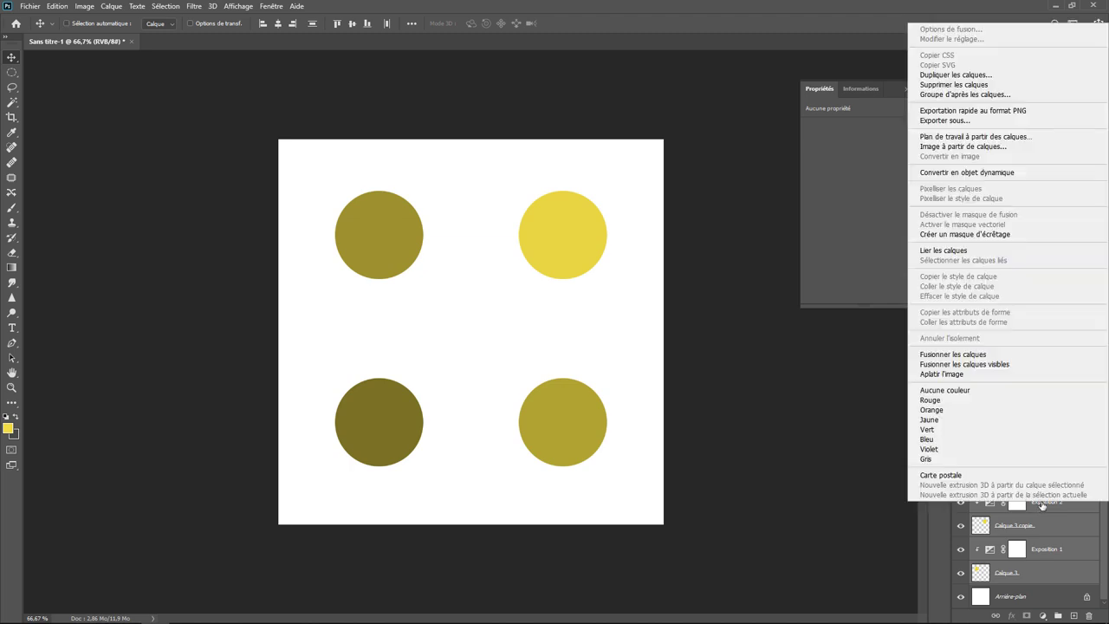
click(960, 94)
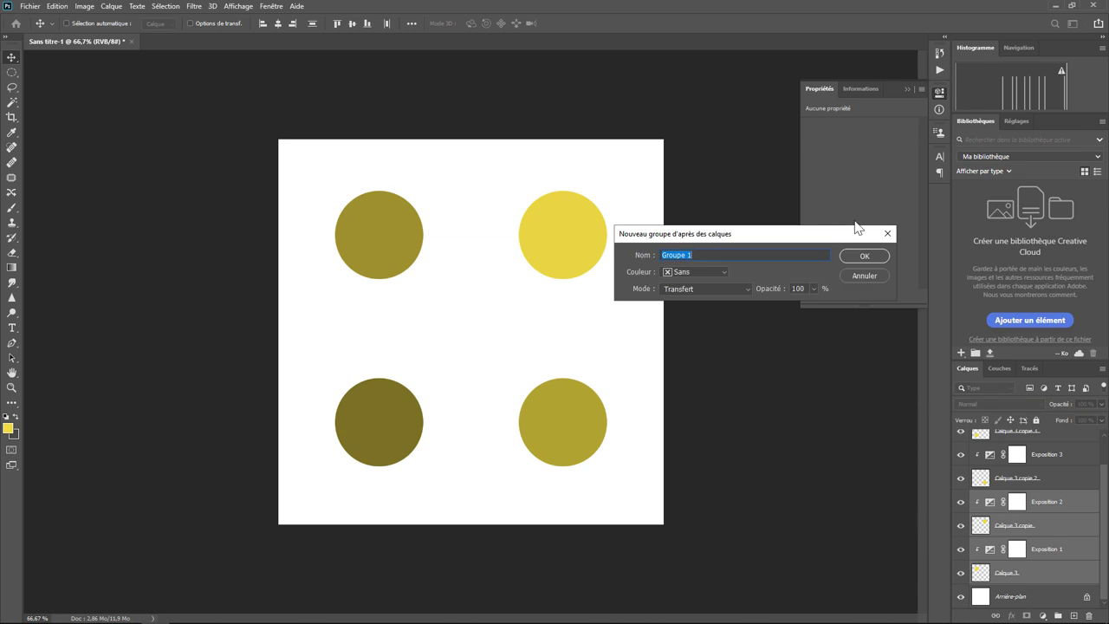
text(En Haut)
key(Return)
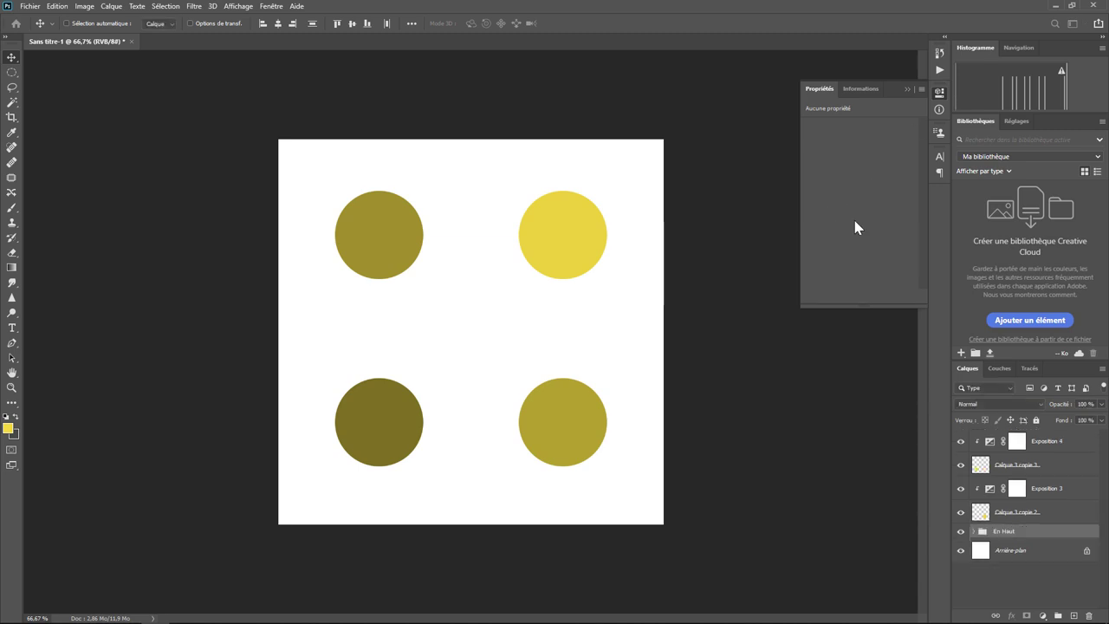
click(974, 531)
click(974, 531)
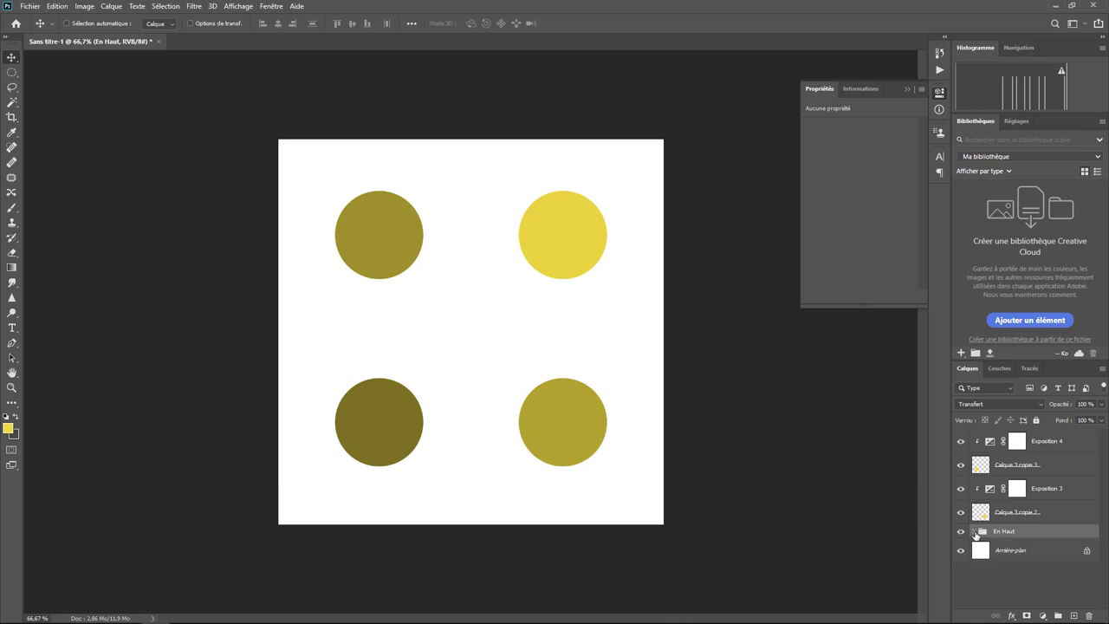
Step: Group Calque 3 copie 2 through Exposition 4 into a group named En Bas
click(1011, 518)
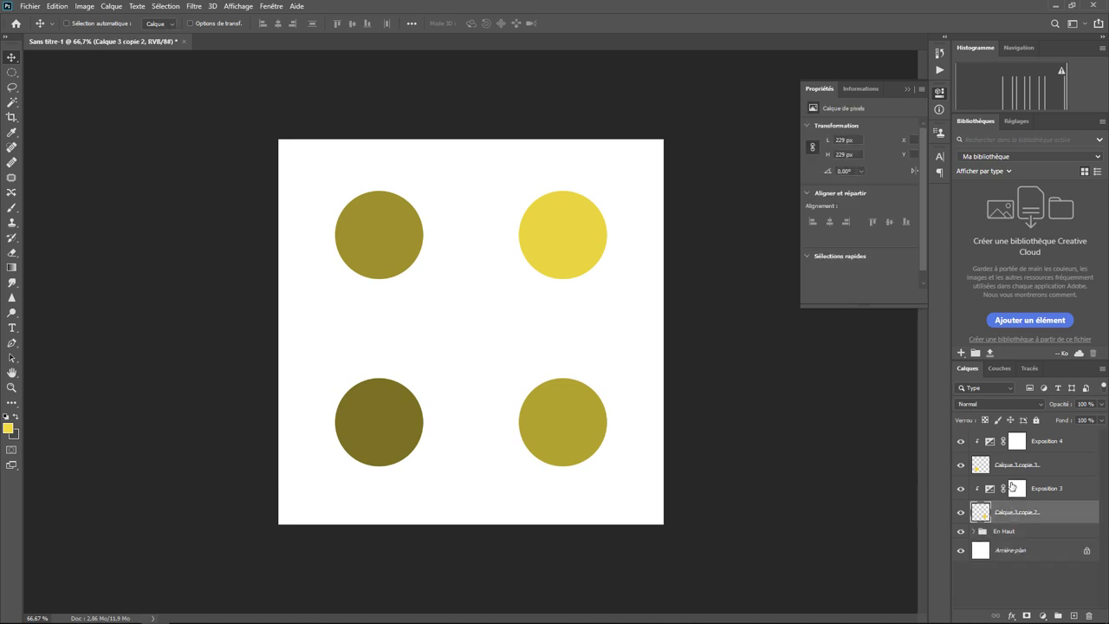
shift+click(1044, 443)
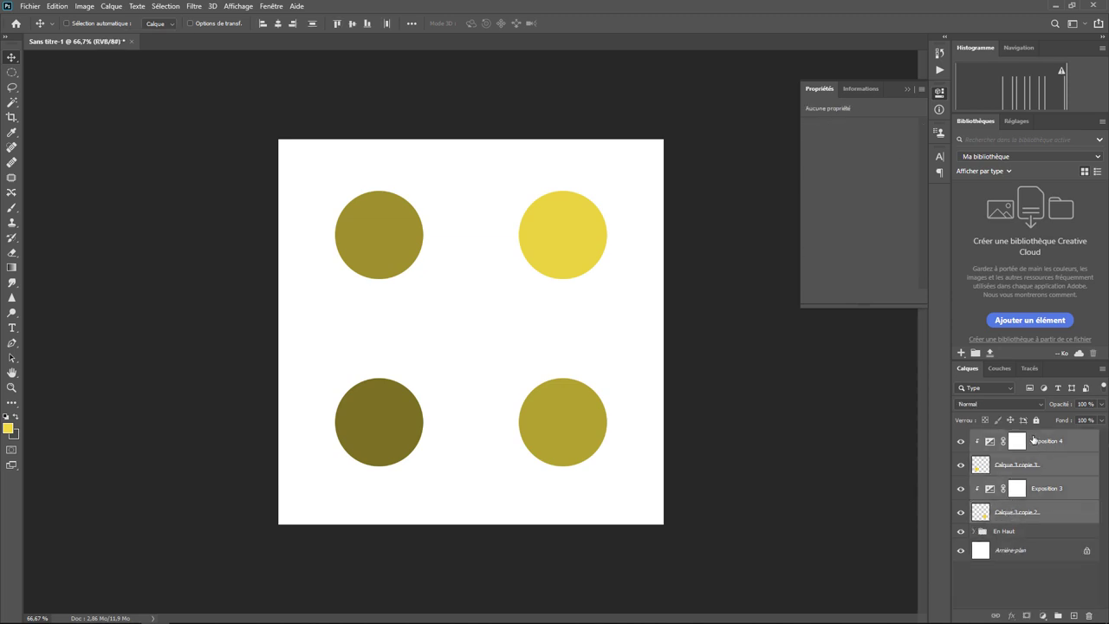
right_click(1055, 444)
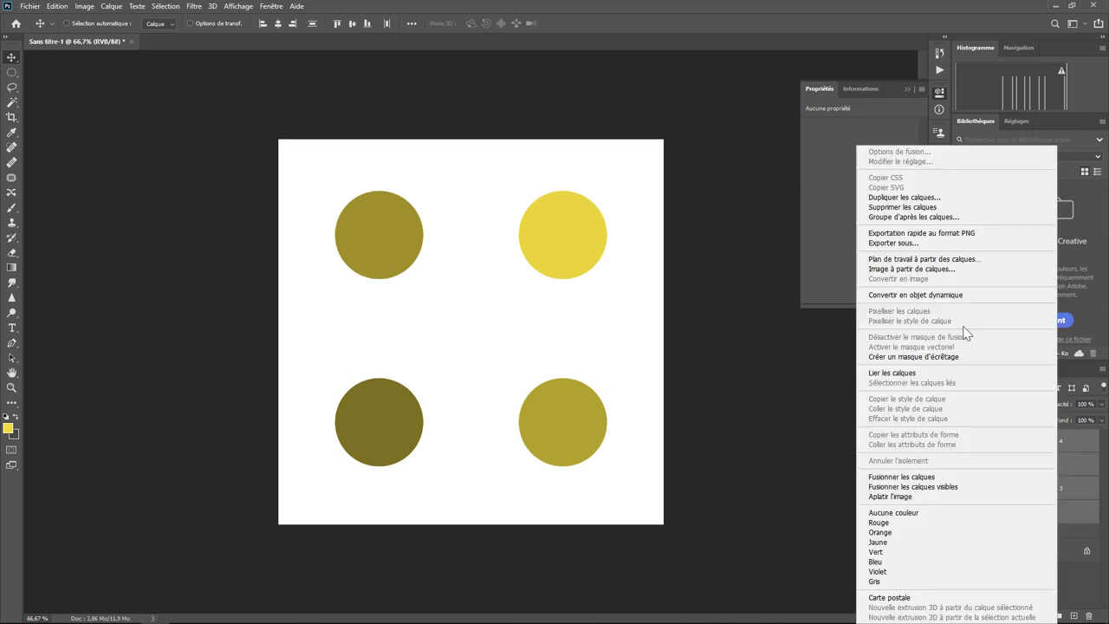
click(923, 222)
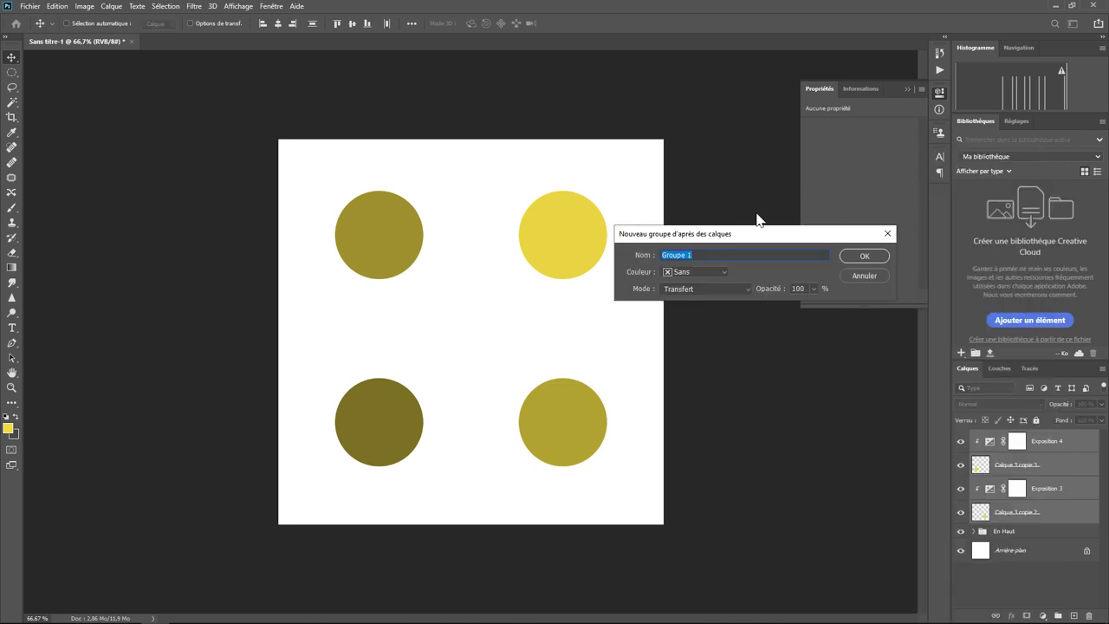
text(En Bas)
key(Return)
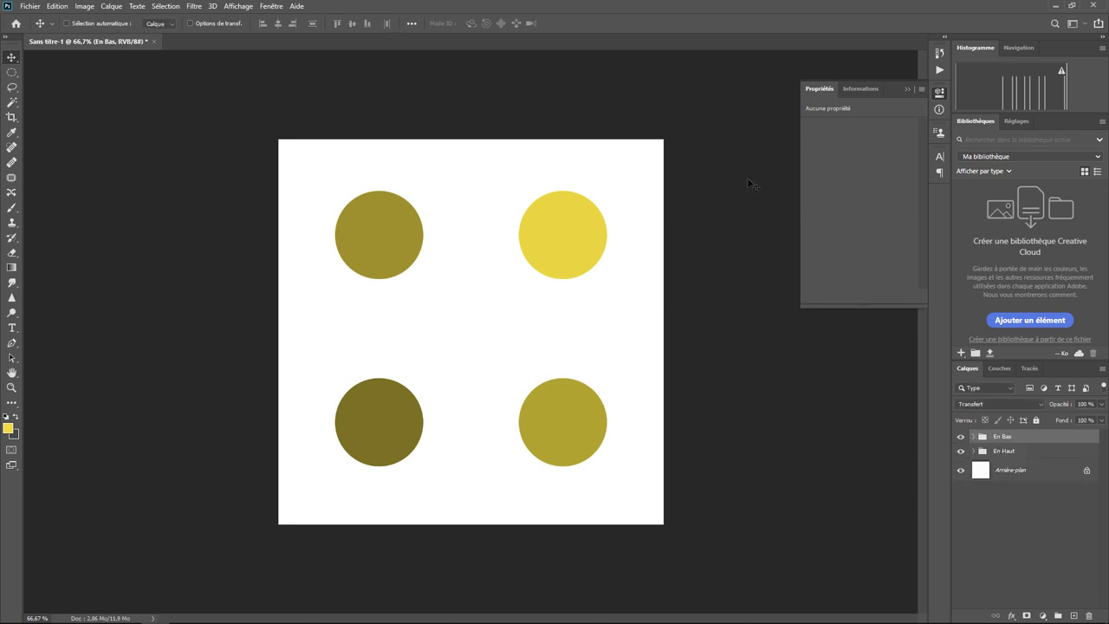
Step: Add an Exposition 5 adjustment clipped to the En Haut group
click(1004, 452)
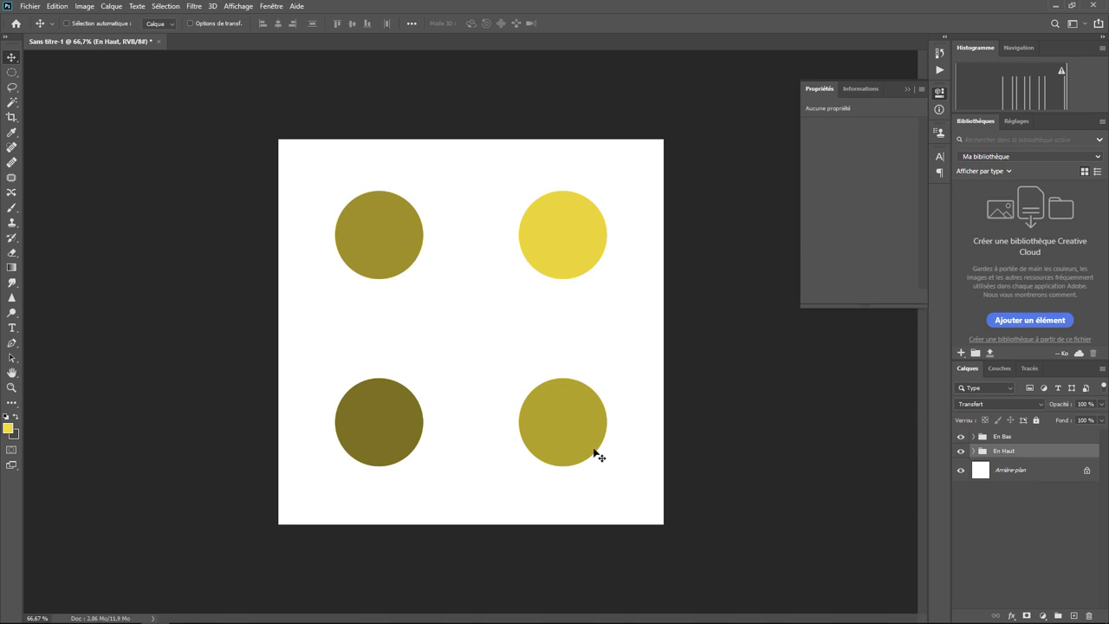
click(1042, 616)
click(1010, 480)
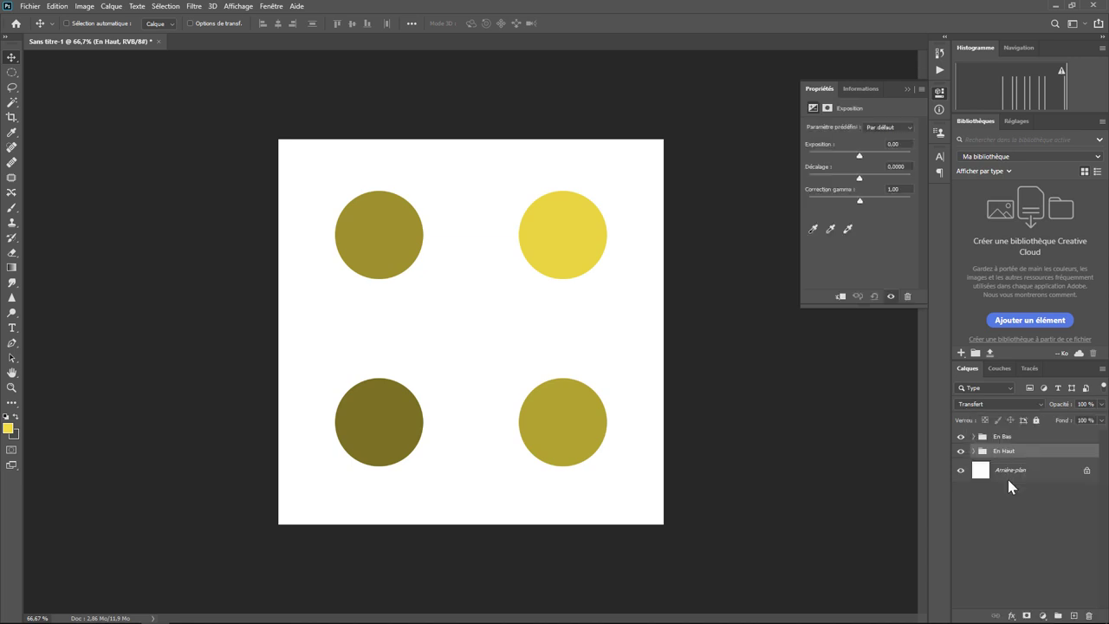
right_click(1049, 452)
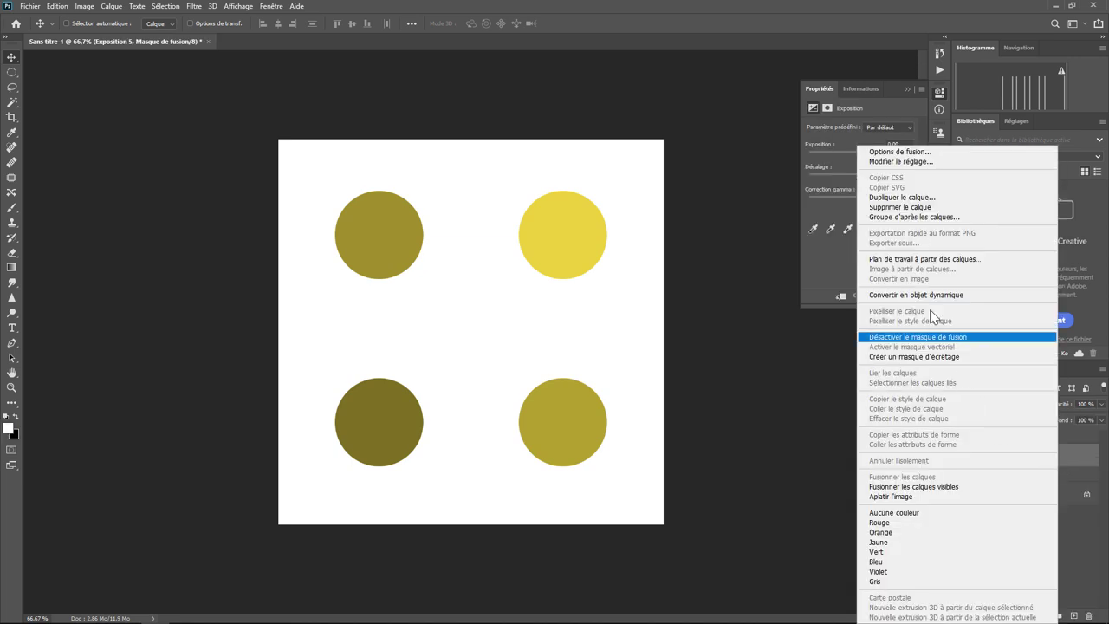
click(942, 356)
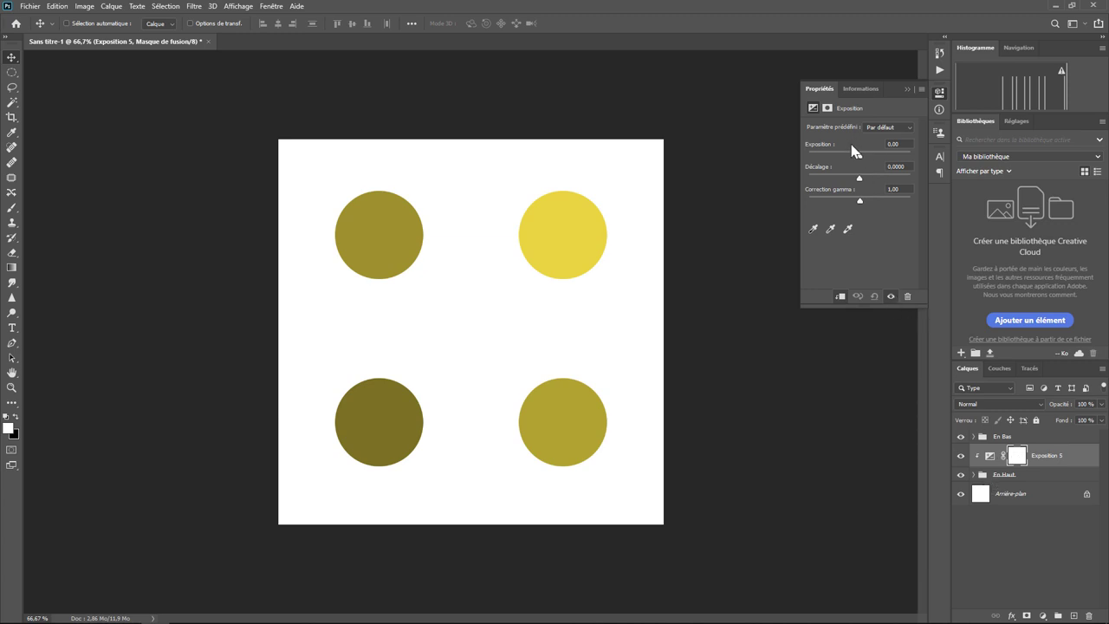
mouse_move(860, 155)
mouse_down()
mouse_move(831, 155)
mouse_move(885, 158)
mouse_move(847, 158)
mouse_move(881, 153)
mouse_move(859, 154)
mouse_up()
Step: Reset Exposition 1 inside En Haut to 0,00 exposure
click(972, 475)
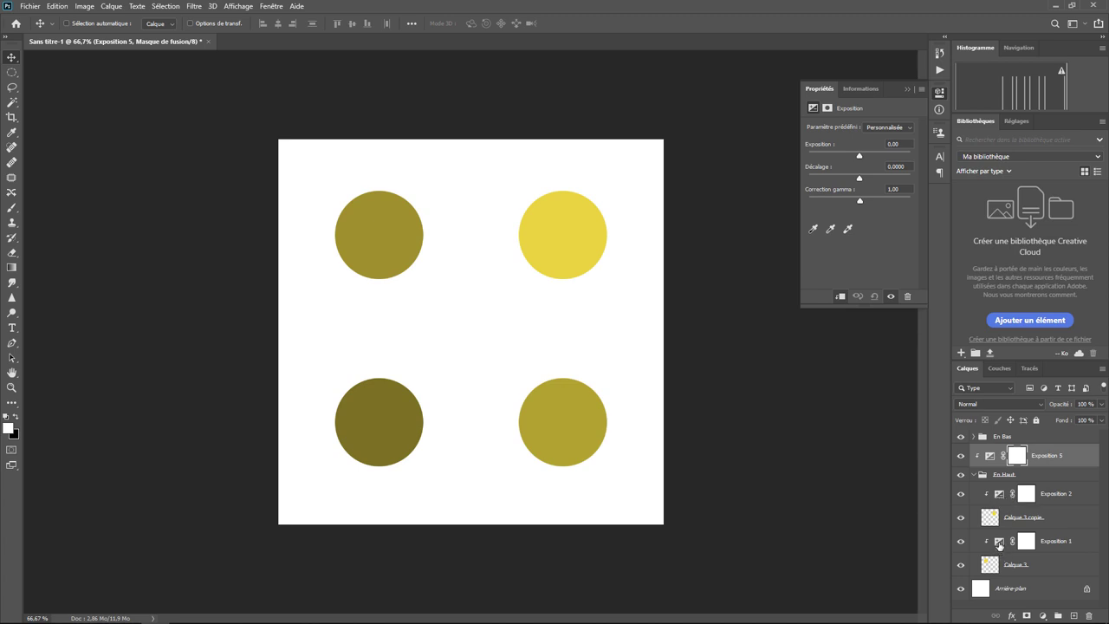
click(999, 542)
drag(851, 158, 859, 156)
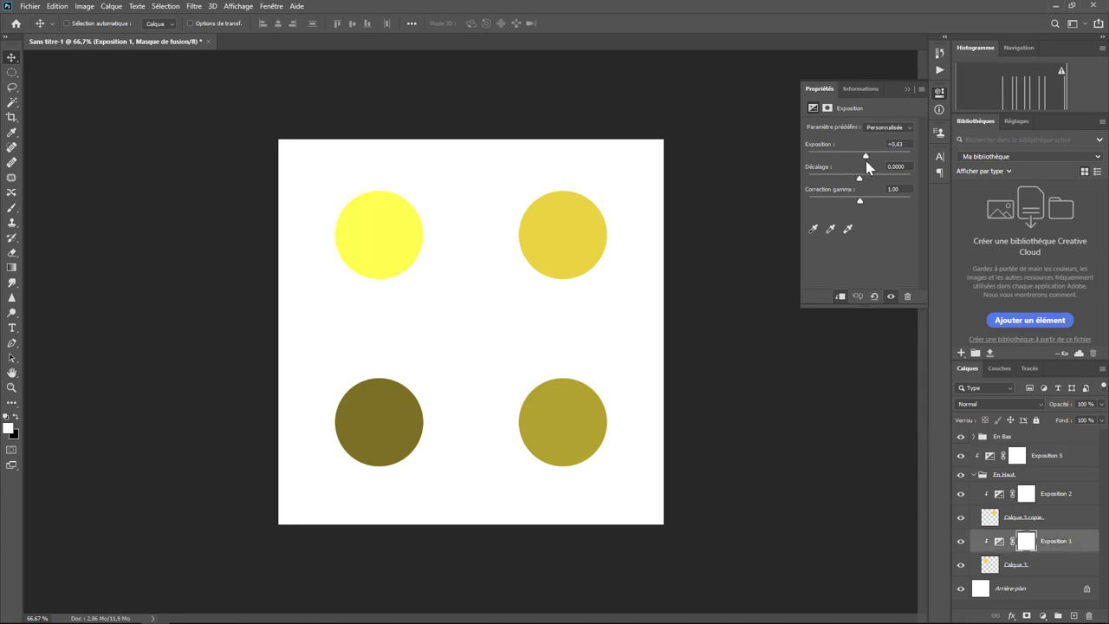
Step: Add Exposition 6 clipped to the En Bas group and set its exposure to +0,38
click(974, 475)
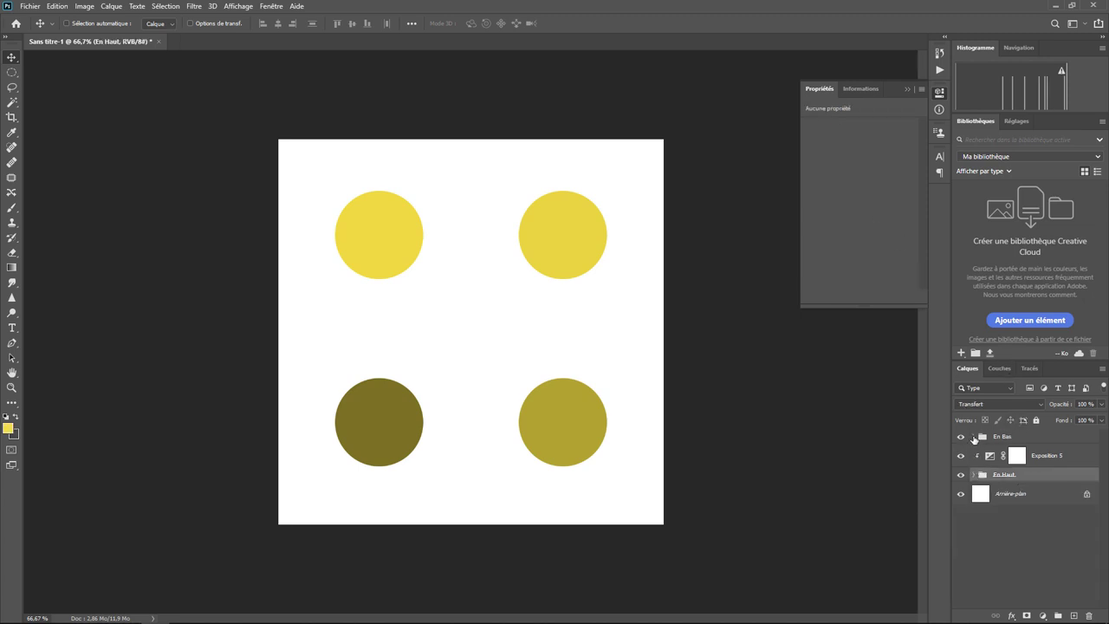
click(974, 438)
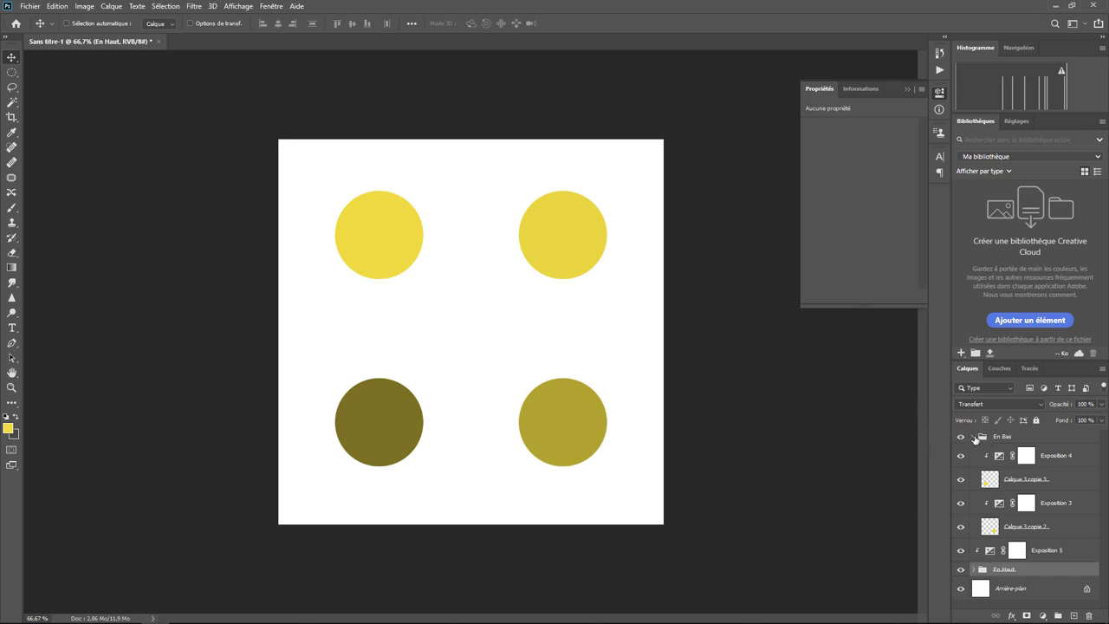
click(974, 437)
click(1002, 437)
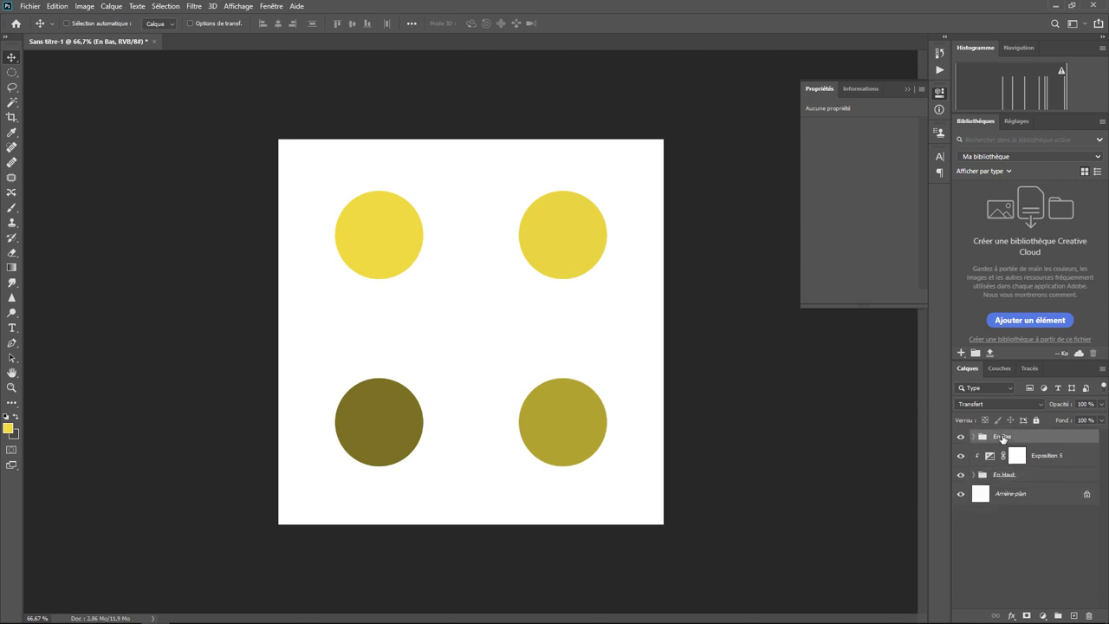
click(1042, 615)
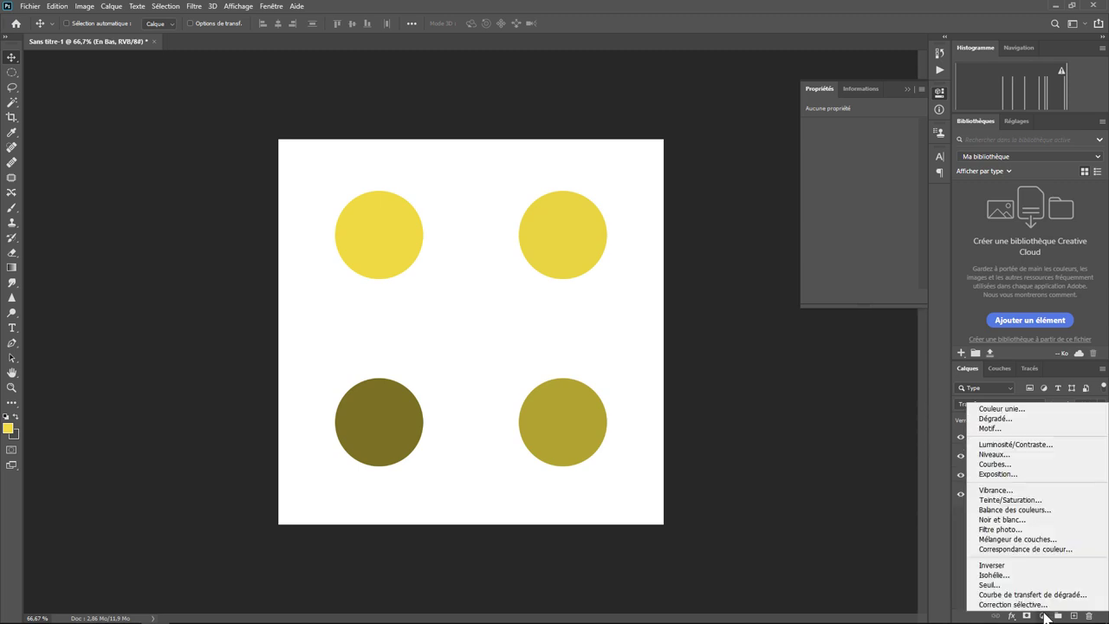
click(1033, 481)
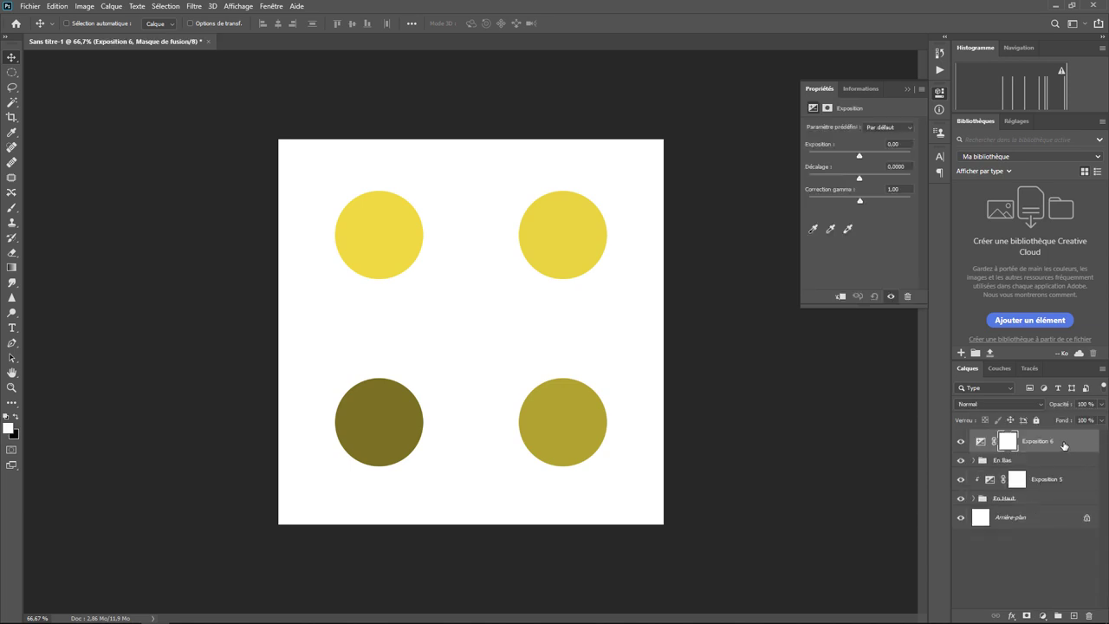
right_click(1064, 446)
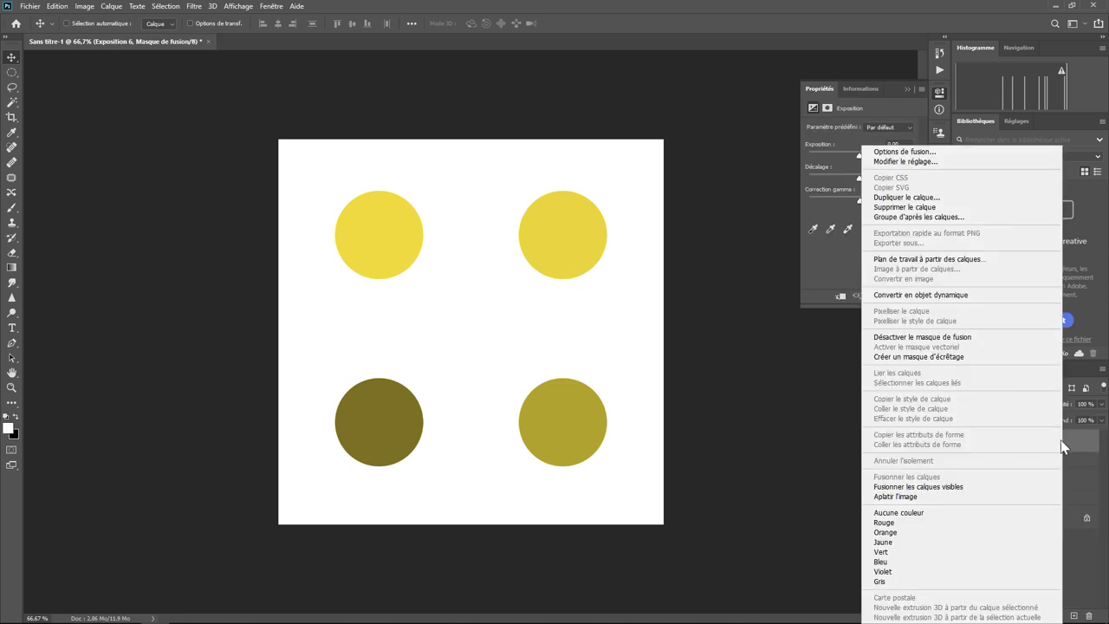
click(960, 356)
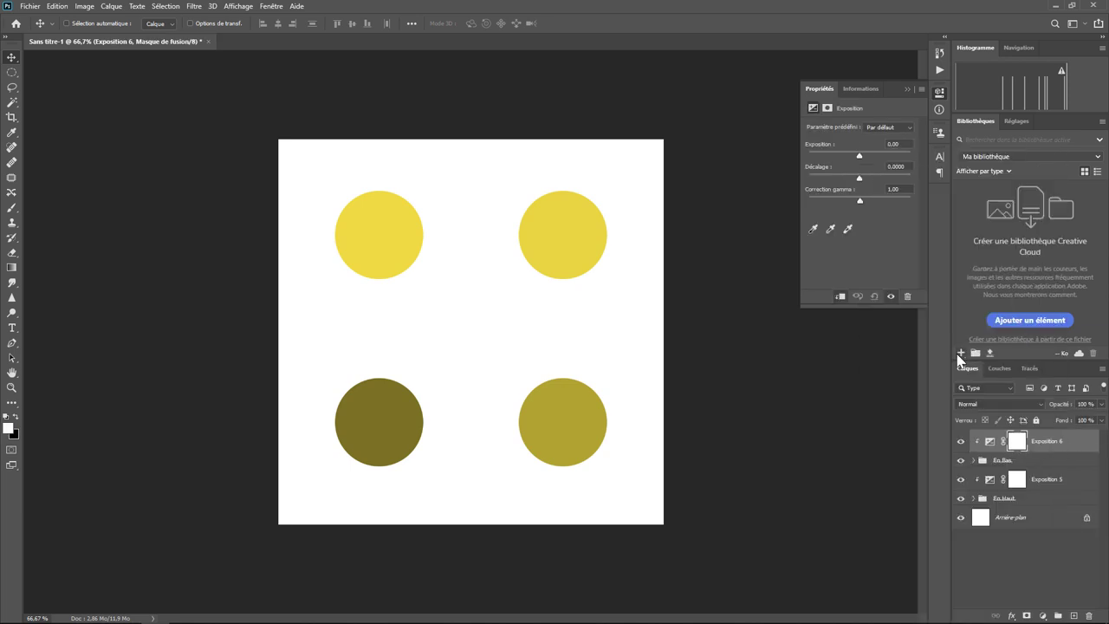
click(989, 441)
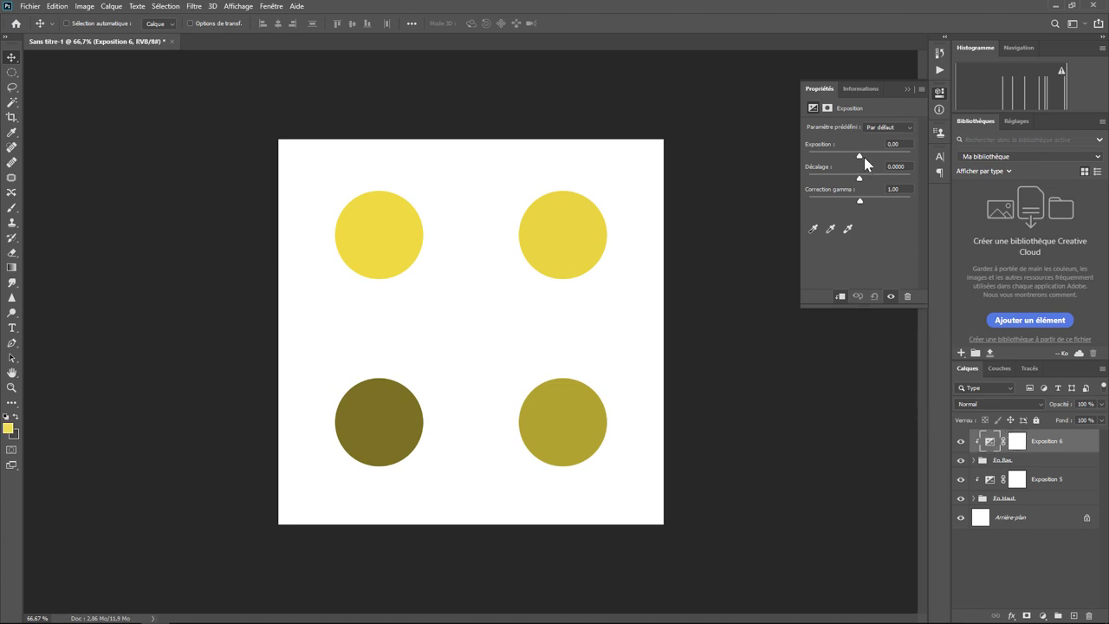
mouse_move(859, 158)
mouse_down()
mouse_move(836, 164)
mouse_move(871, 155)
mouse_move(862, 156)
mouse_up()
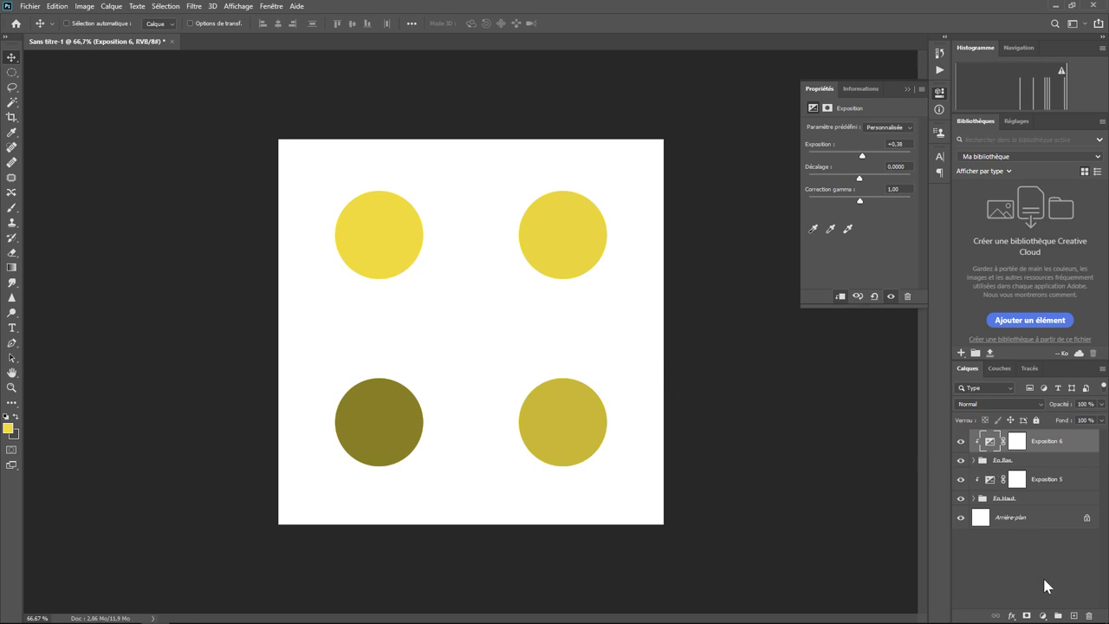
click(1045, 617)
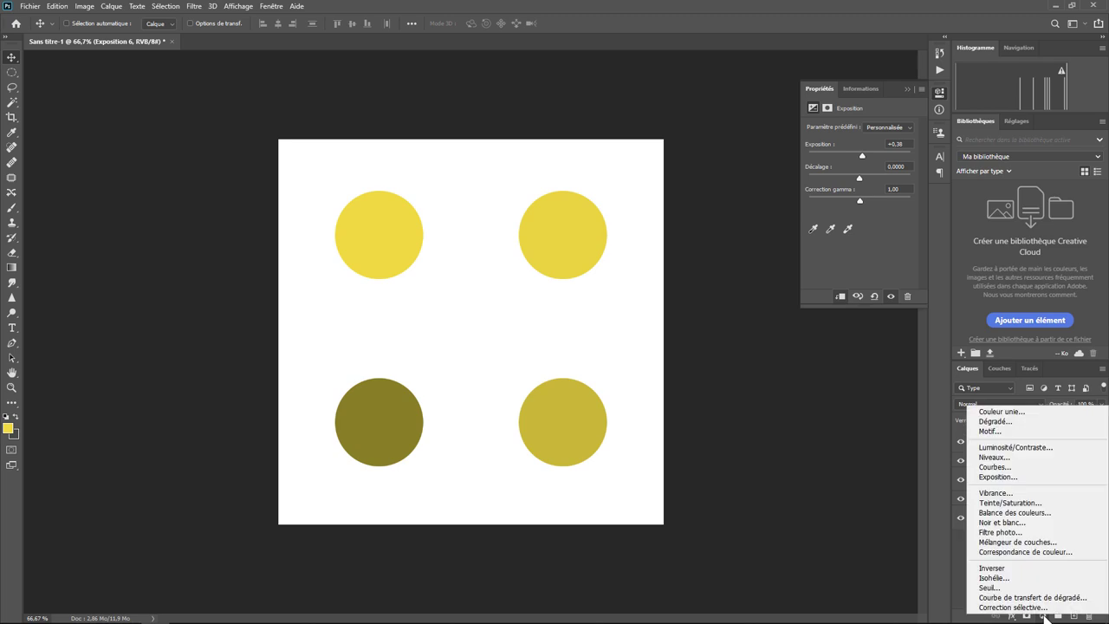
Step: Add an Exposition 7 adjustment layer on top with exposure -1,06
click(1010, 478)
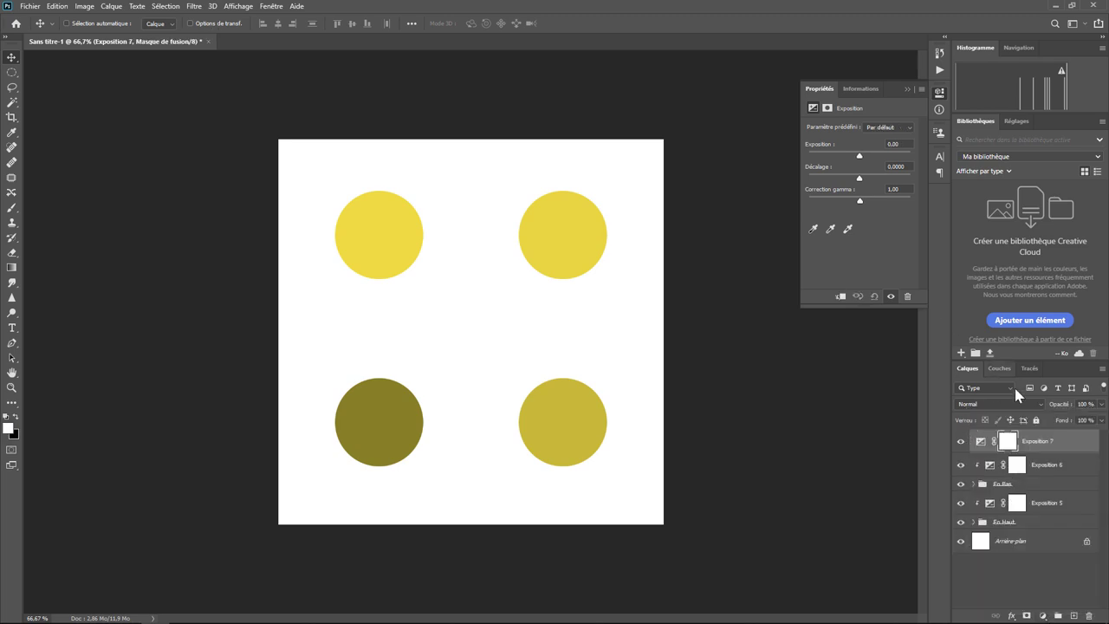
click(979, 443)
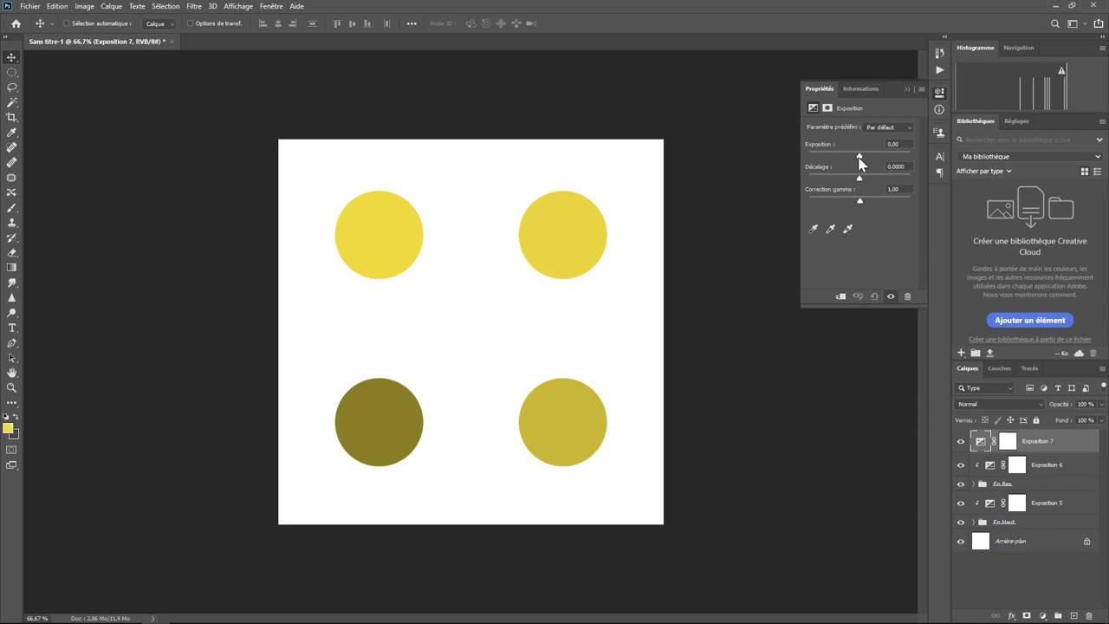
drag(859, 157, 829, 157)
drag(843, 161, 854, 161)
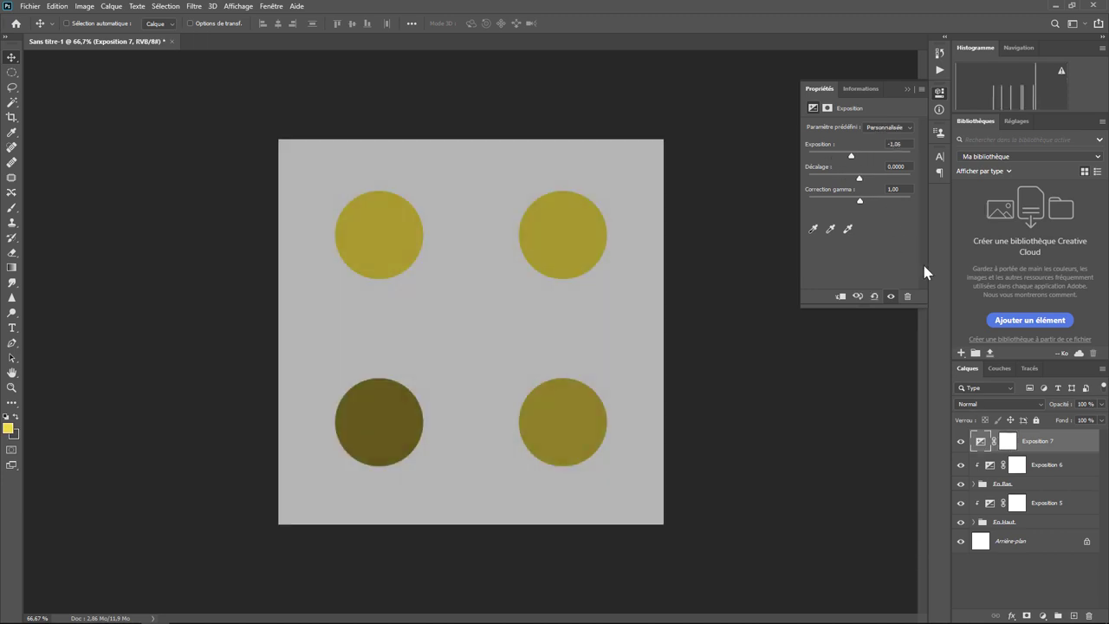
Step: Group Exposition 6, En Bas, Exposition 5 and En Haut into Groupe 1
click(1052, 469)
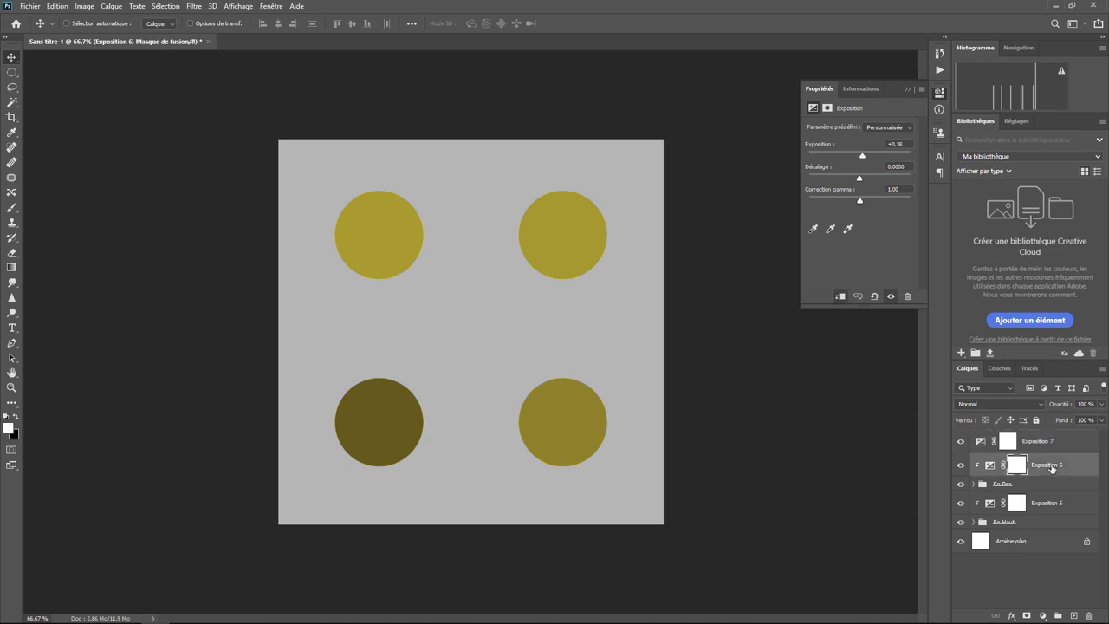
shift+click(1039, 527)
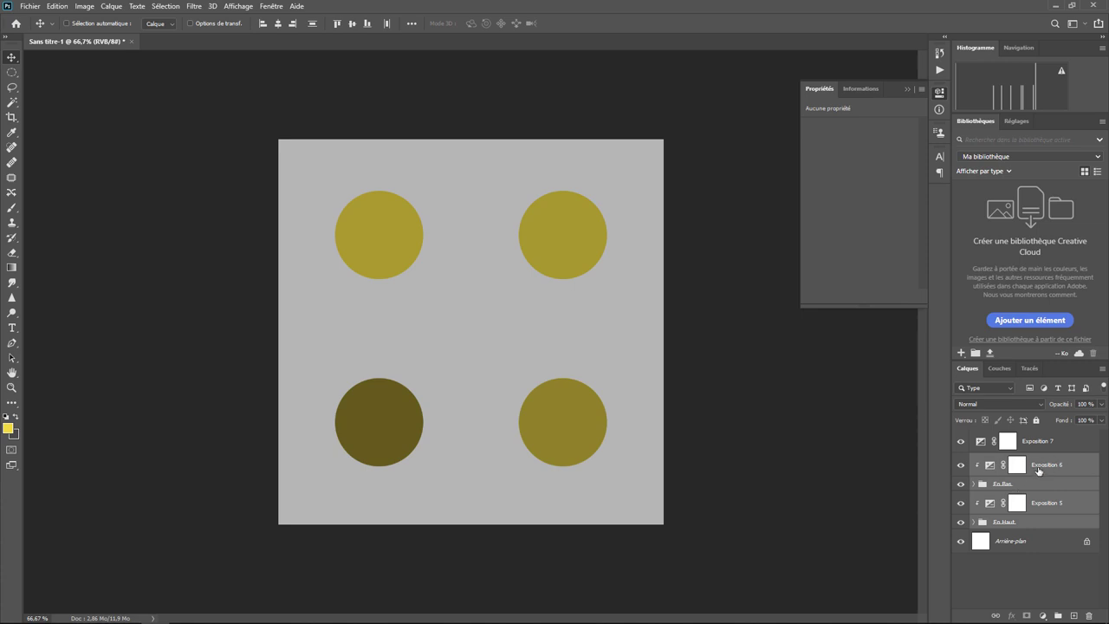
right_click(1038, 470)
click(897, 216)
click(872, 258)
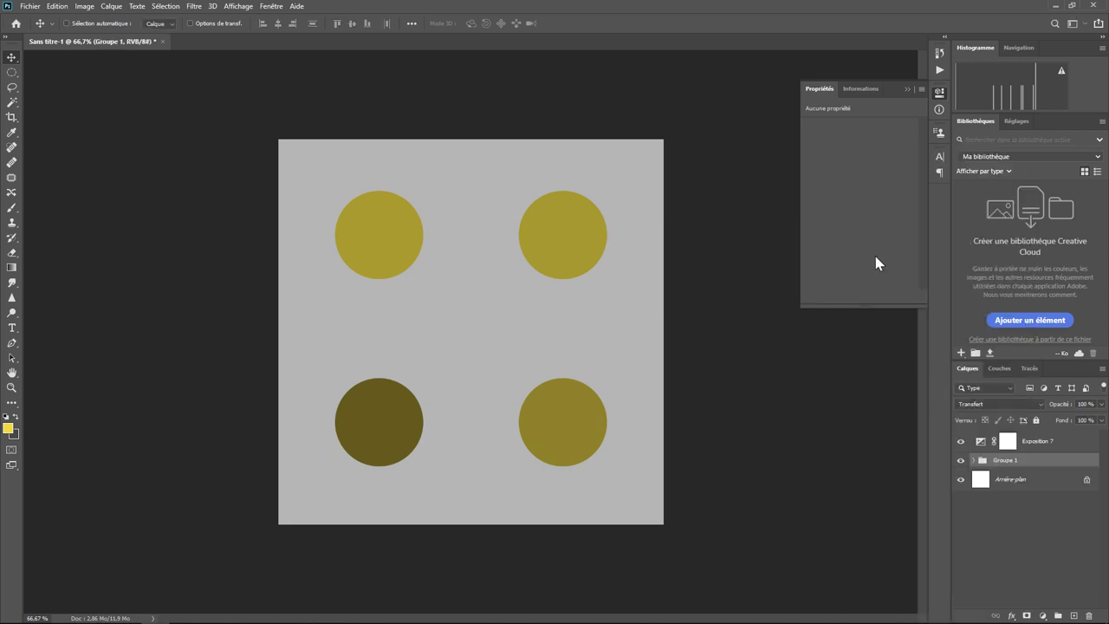
Step: Clip Exposition 7 to Groupe 1 and set its exposure to -1,14
click(980, 443)
drag(847, 151, 858, 156)
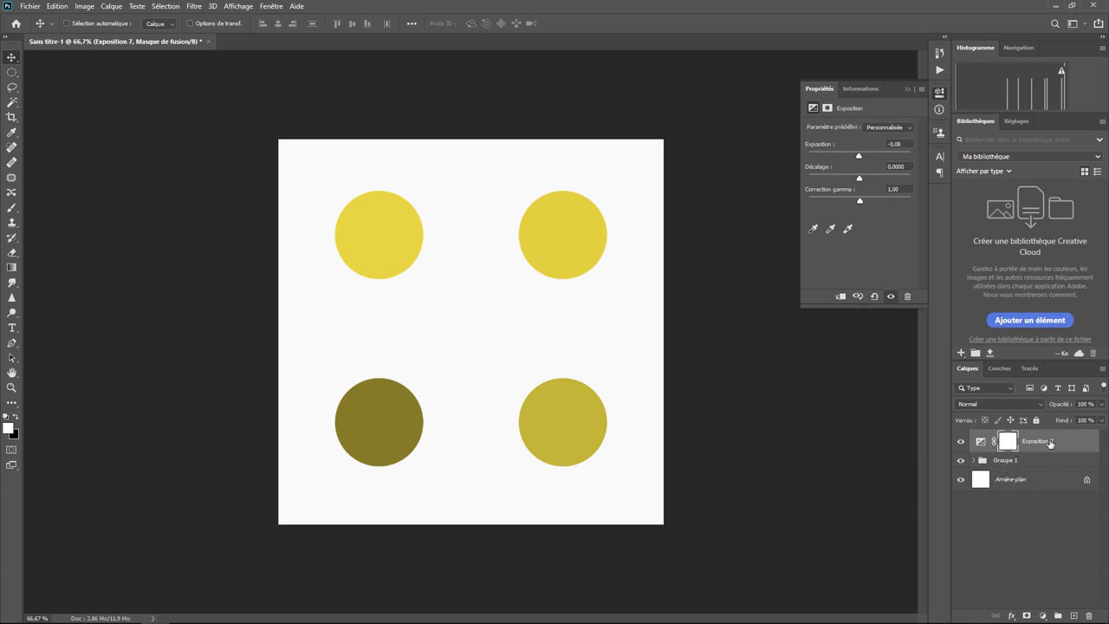
right_click(1050, 444)
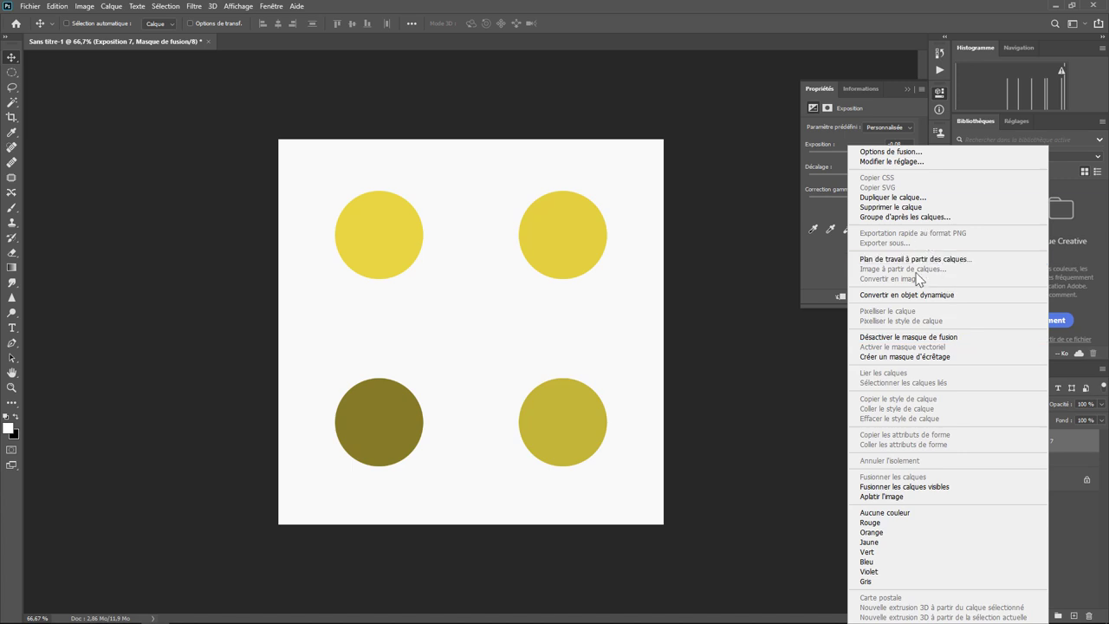
click(914, 356)
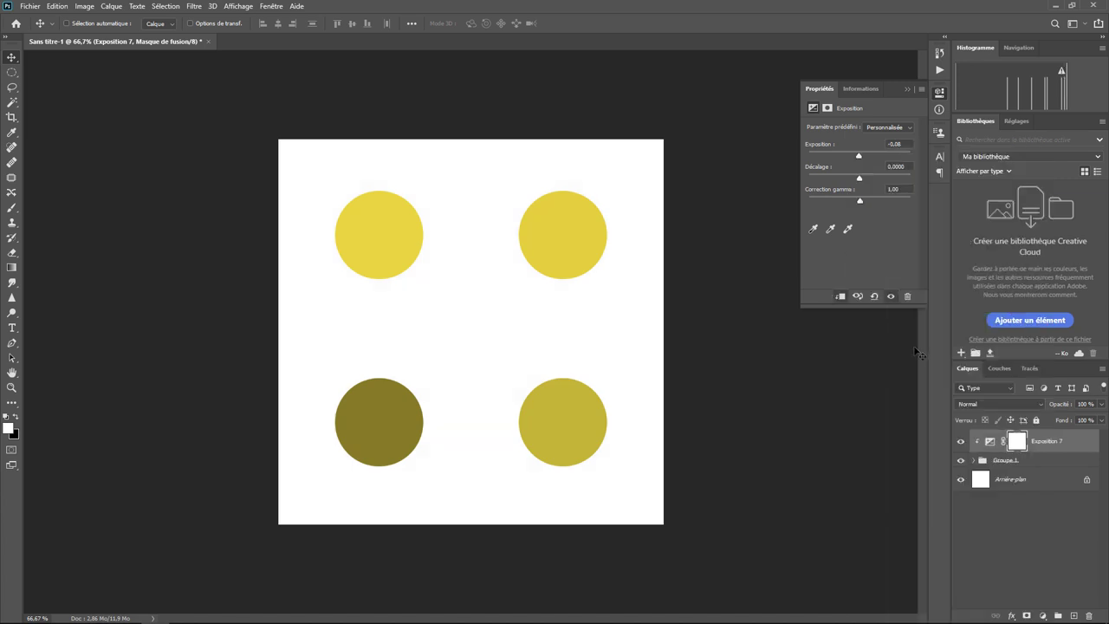
click(989, 441)
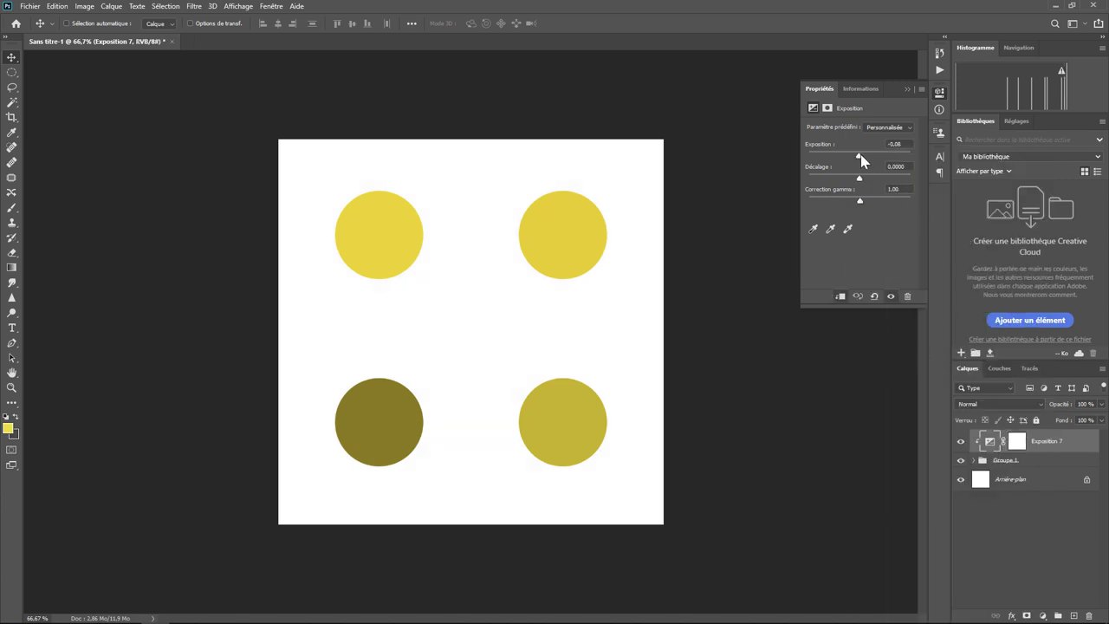
drag(862, 161, 850, 162)
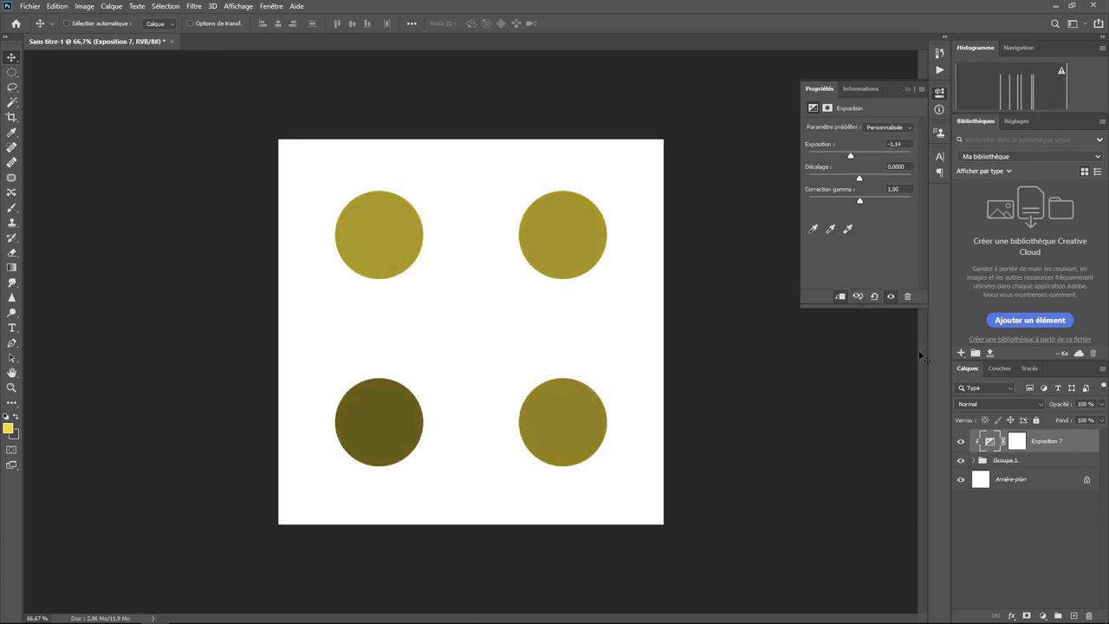
click(975, 460)
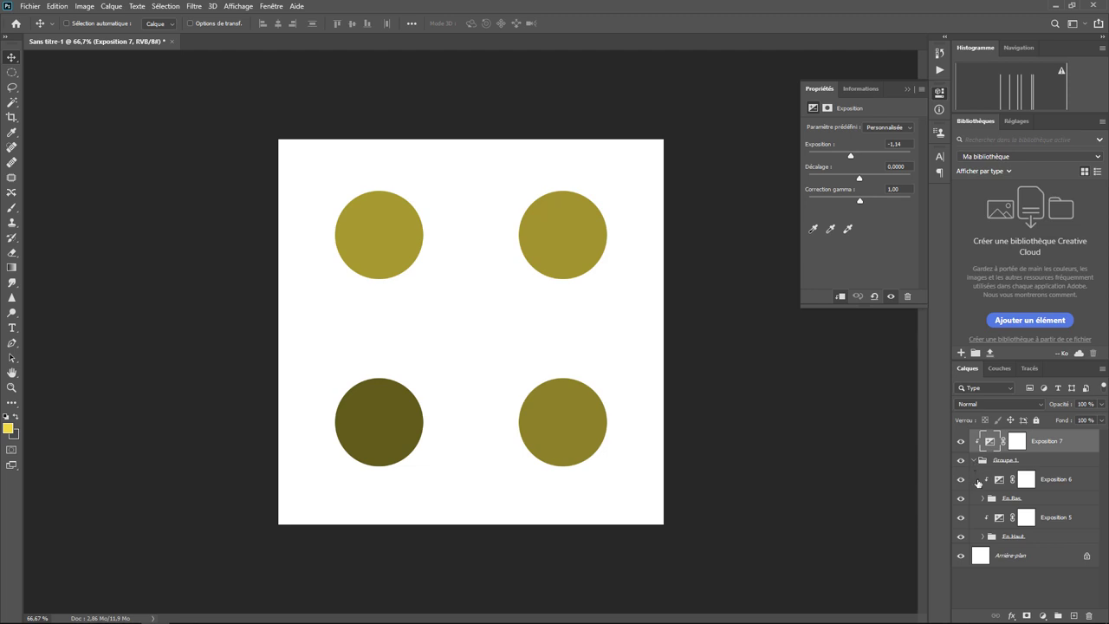
Step: Expand En Bas and En Haut inside Groupe 1 and scroll through all their layers
click(982, 498)
scroll(989, 537, down, 3)
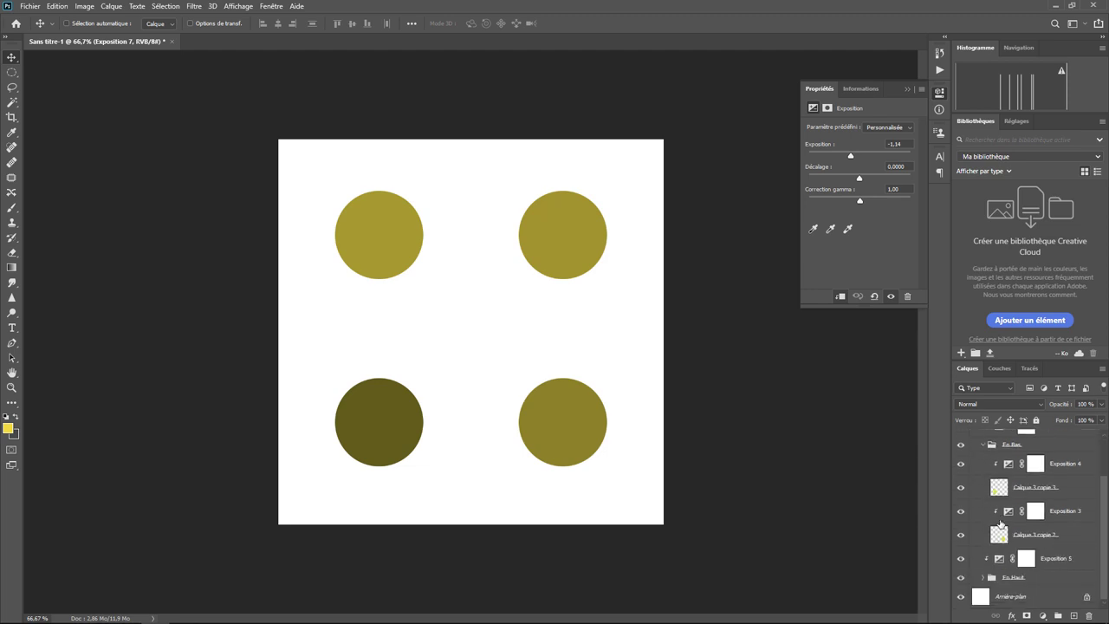
click(983, 577)
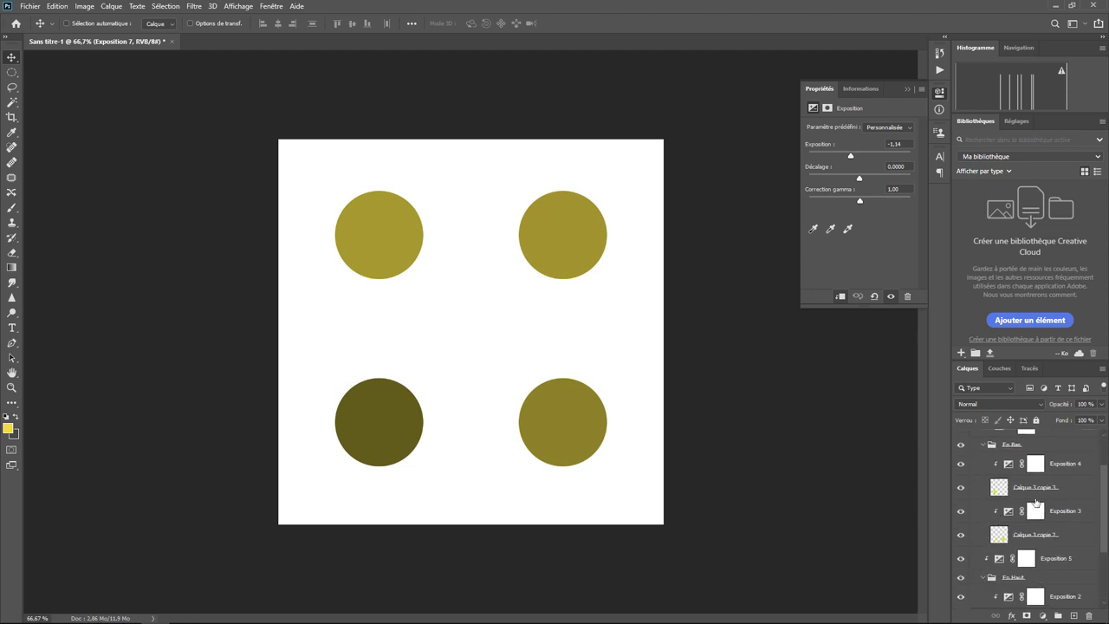
scroll(1031, 498, down, 2)
scroll(1032, 493, down, 1)
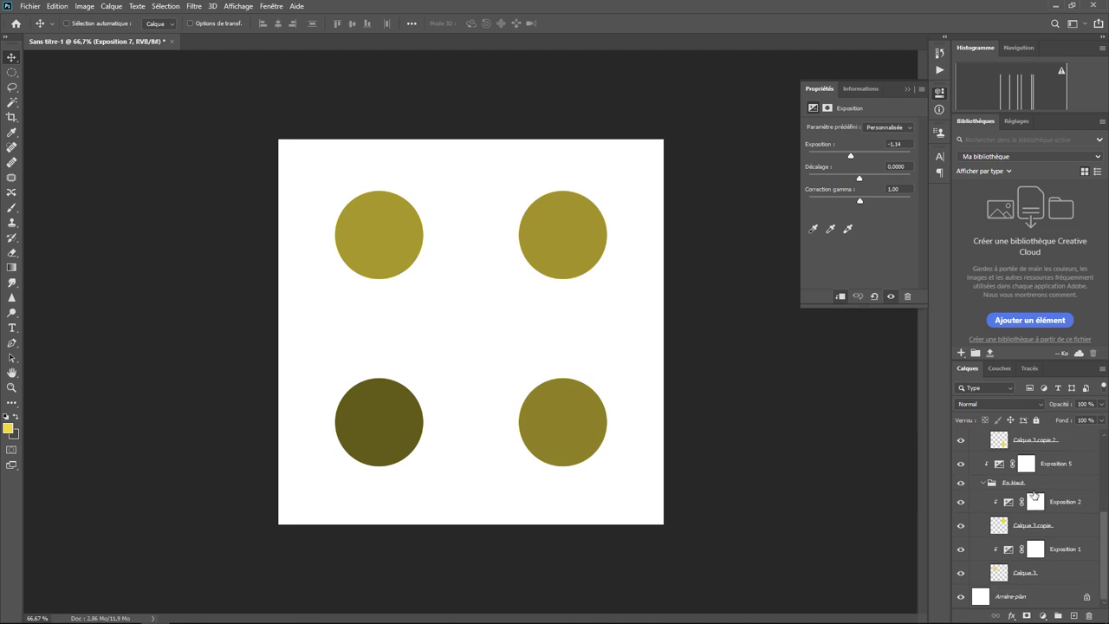
scroll(1033, 494, up, 1)
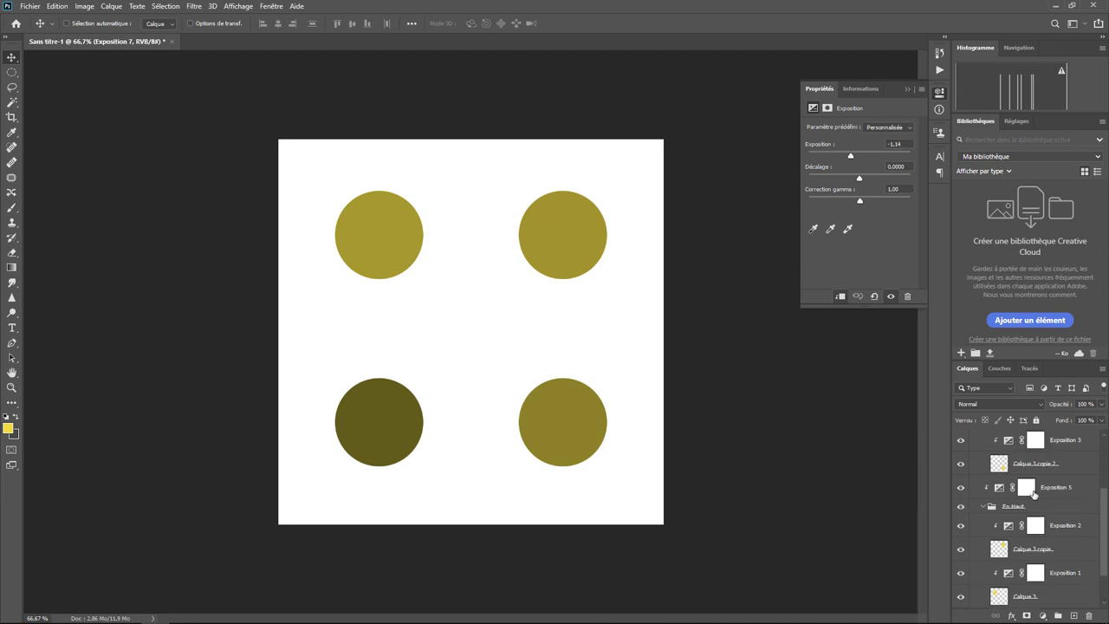
scroll(1033, 494, up, 2)
scroll(1033, 494, up, 3)
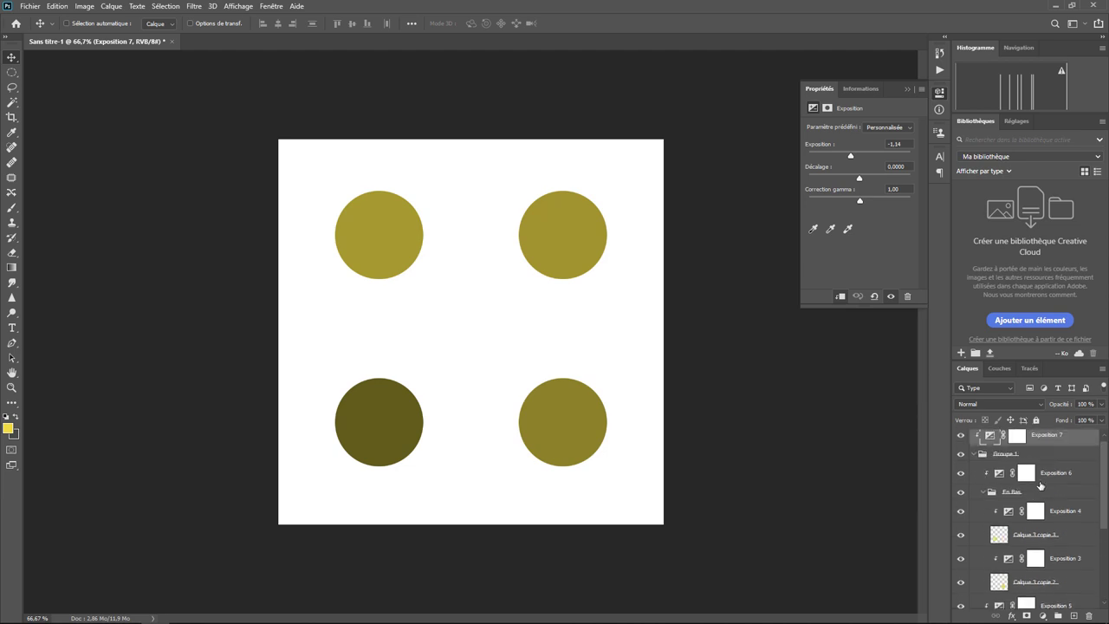
scroll(1038, 487, up, 1)
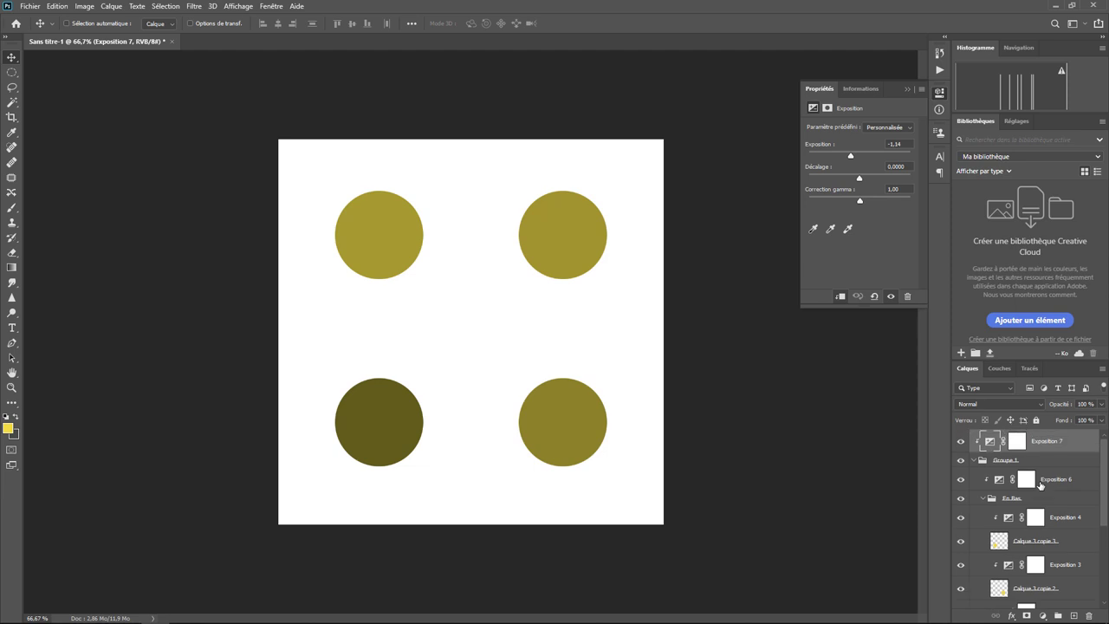